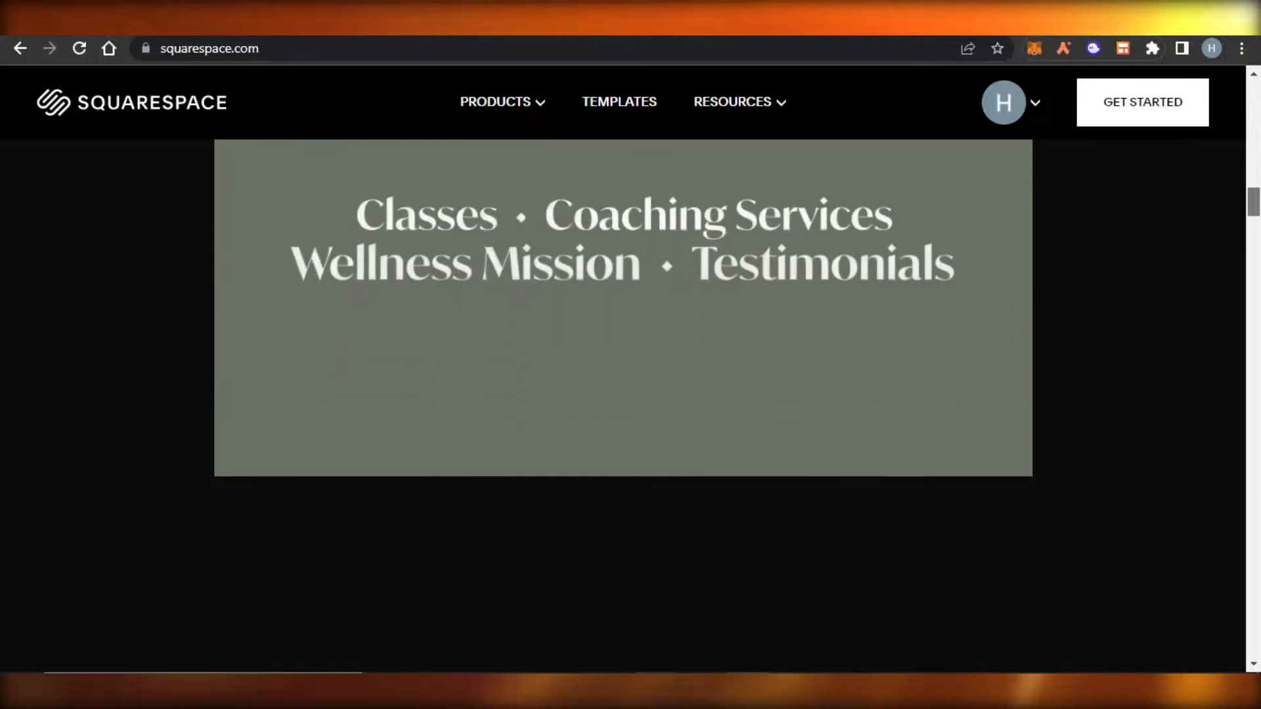
Look through the Squarespace homepage sections on website templates, selling, e-commerce and marketing
{"action": "scroll", "coordinate": [623, 394], "scroll_direction": "down", "scroll_amount": 2}
{"action": "scroll", "coordinate": [623, 395], "scroll_direction": "up", "scroll_amount": 3}
{"action": "scroll", "coordinate": [623, 394], "scroll_direction": "down", "scroll_amount": 1}
{"action": "scroll", "coordinate": [622, 394], "scroll_direction": "down", "scroll_amount": 12}
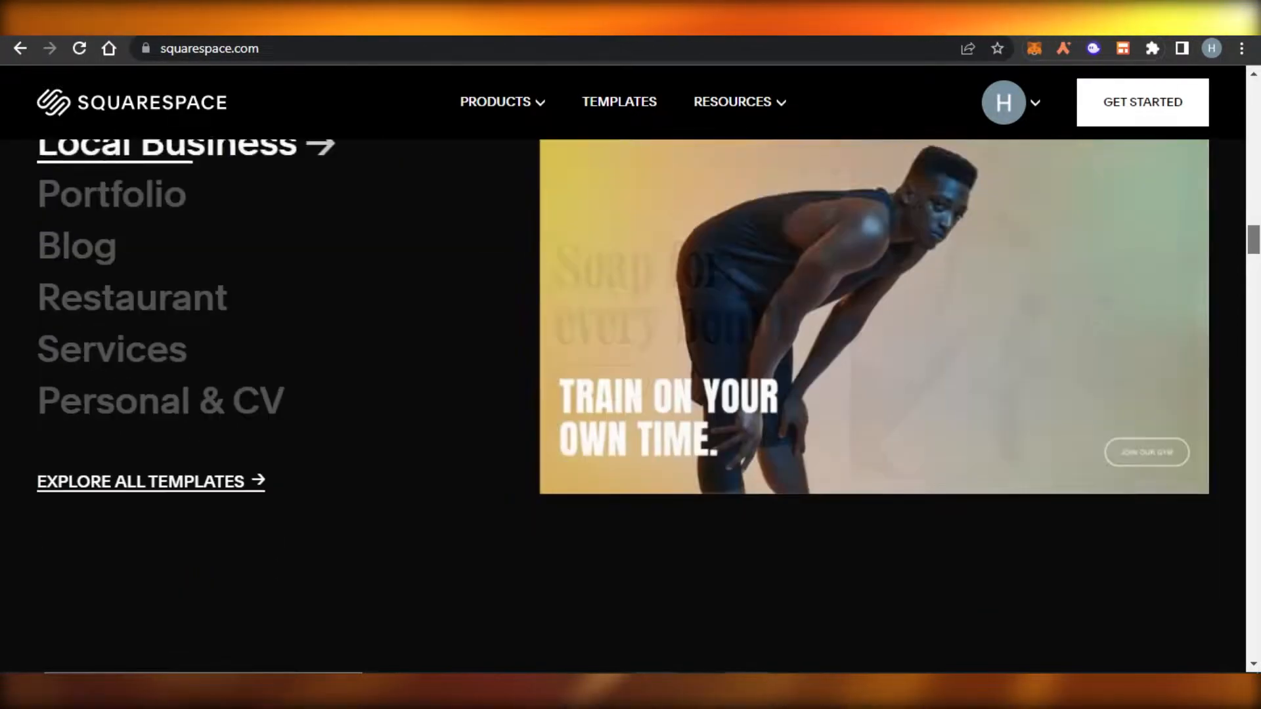
{"action": "scroll", "coordinate": [623, 394], "scroll_direction": "down", "scroll_amount": 7}
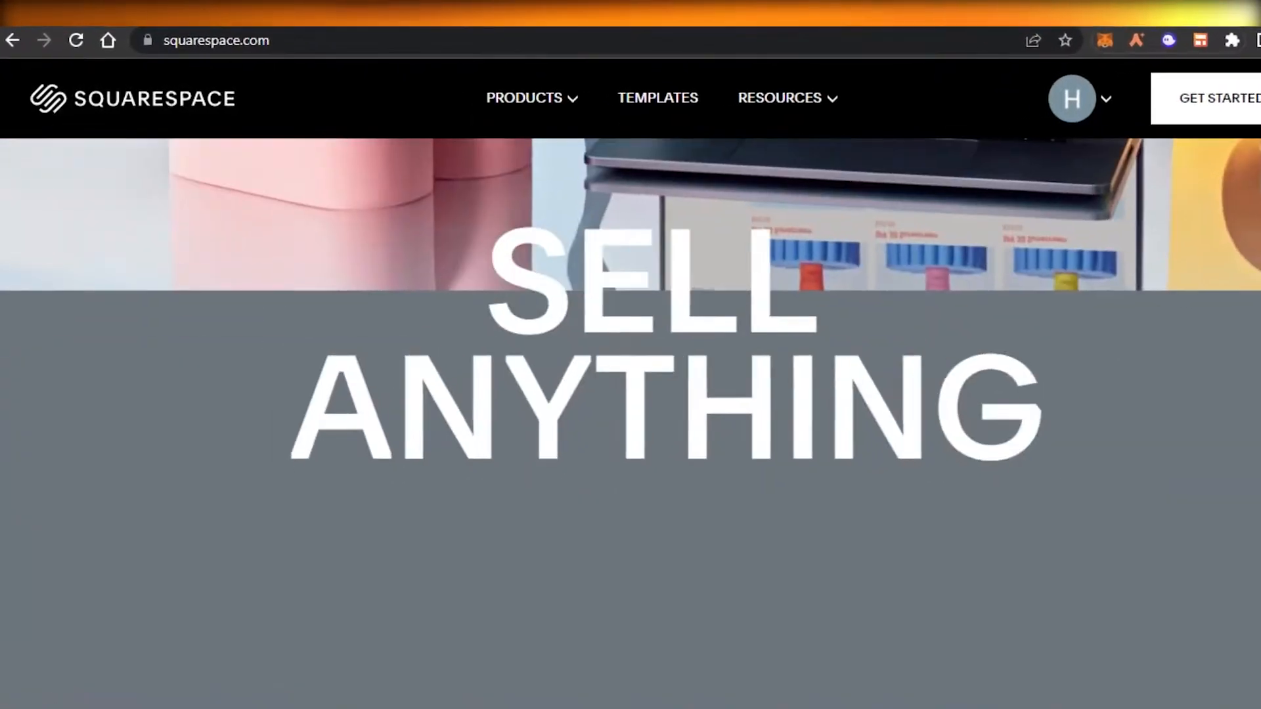
{"action": "scroll", "coordinate": [623, 394], "scroll_direction": "up", "scroll_amount": 7}
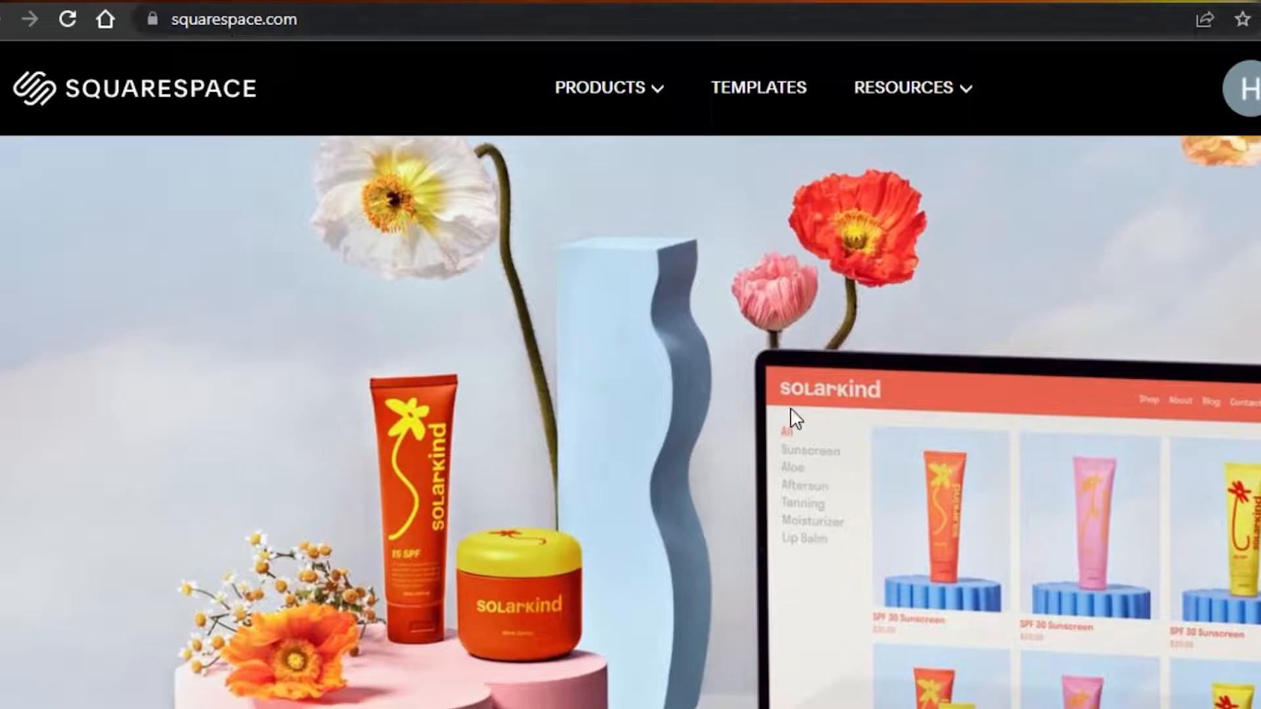
{"action": "scroll", "coordinate": [631, 394], "scroll_direction": "down", "scroll_amount": 8}
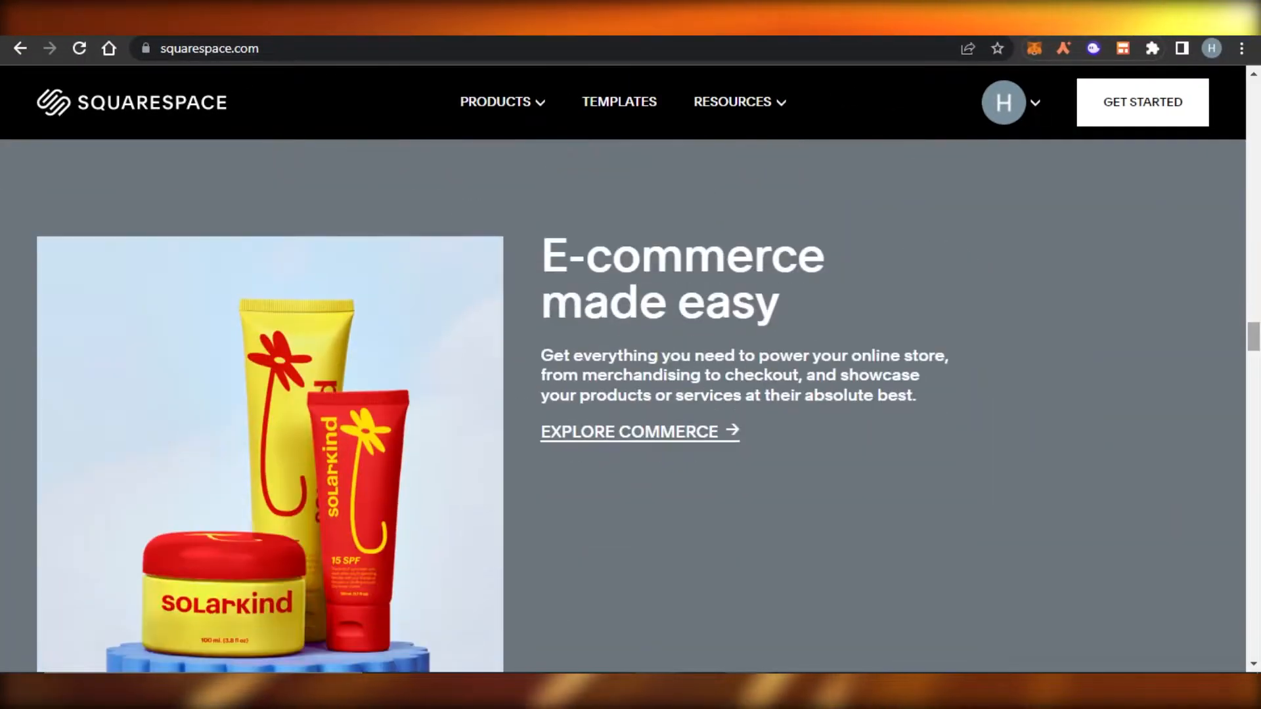
{"action": "scroll", "coordinate": [630, 394], "scroll_direction": "down", "scroll_amount": 10}
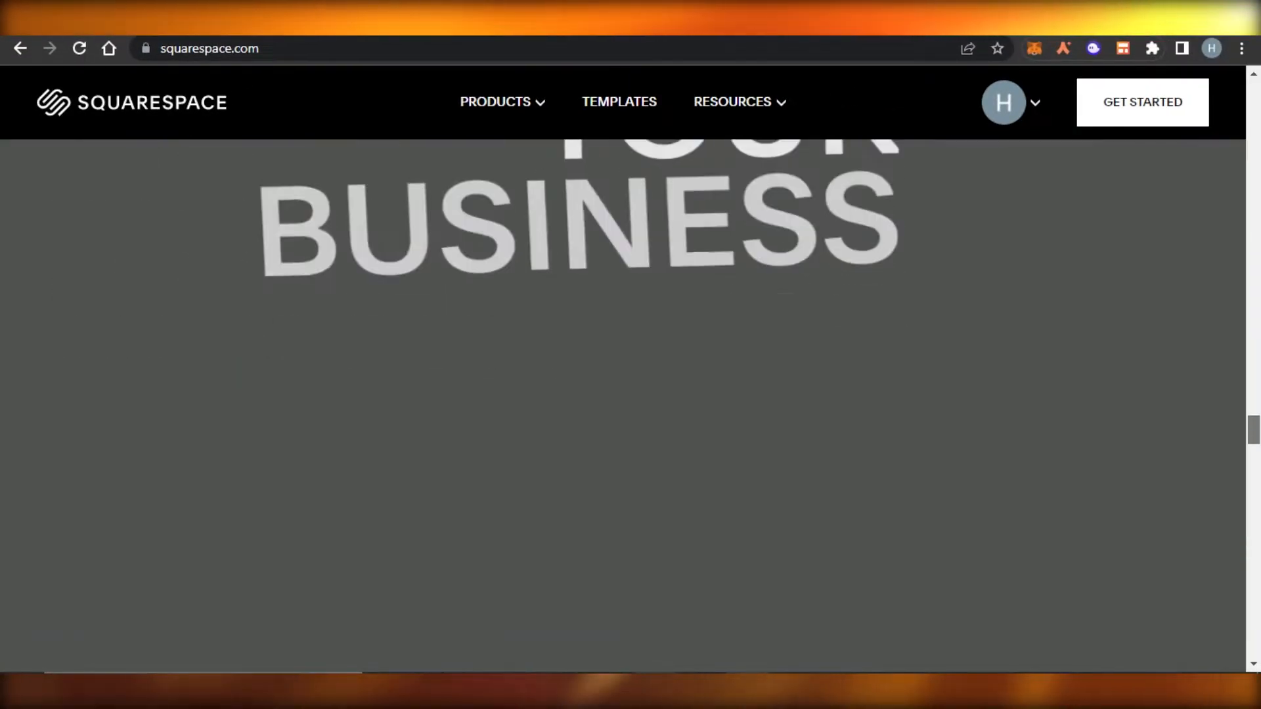
{"action": "scroll", "coordinate": [1258, 456], "scroll_direction": "down", "scroll_amount": 2}
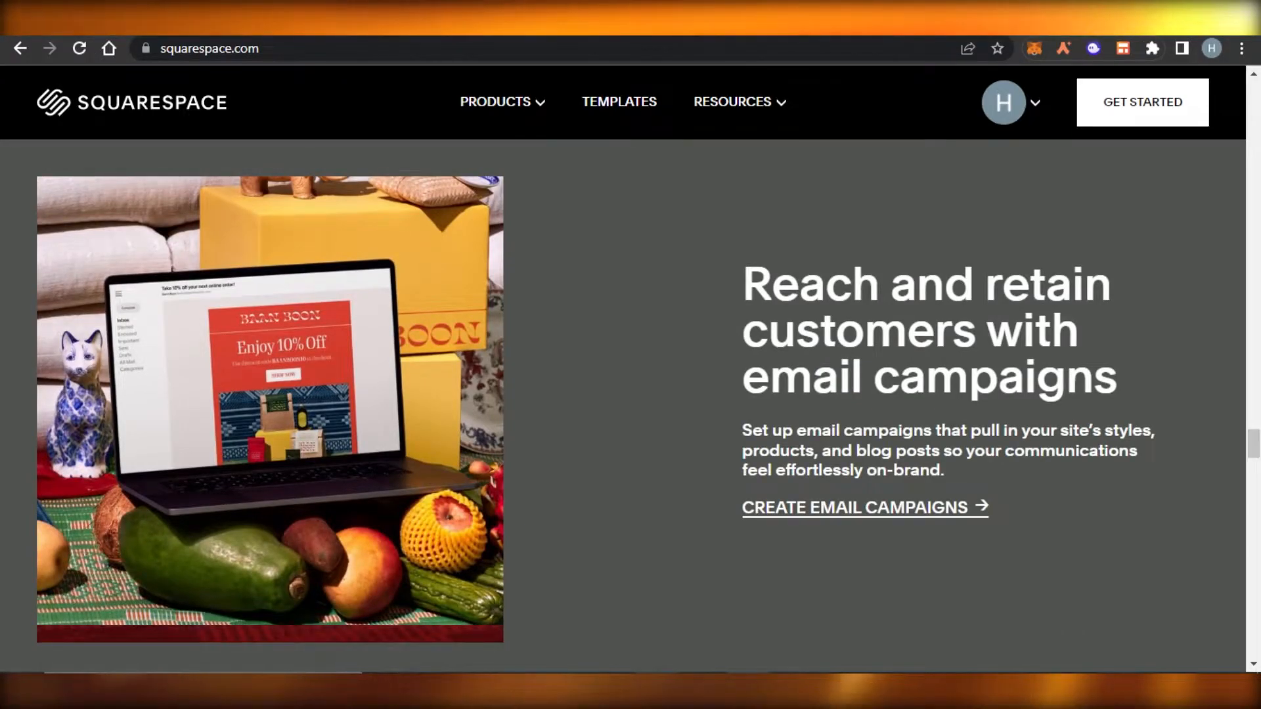
{"action": "scroll", "coordinate": [1258, 457], "scroll_direction": "down", "scroll_amount": 8}
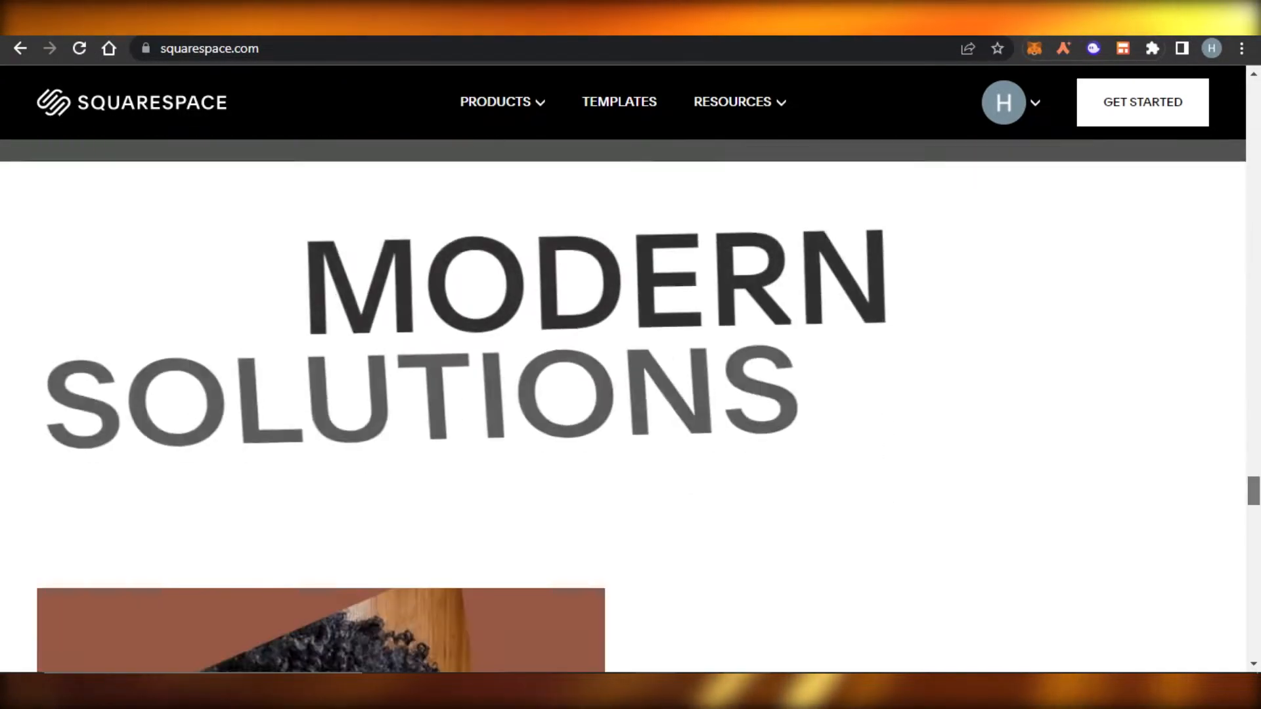
{"action": "scroll", "coordinate": [631, 394], "scroll_direction": "down", "scroll_amount": 8}
{"action": "scroll", "coordinate": [630, 394], "scroll_direction": "up", "scroll_amount": 15}
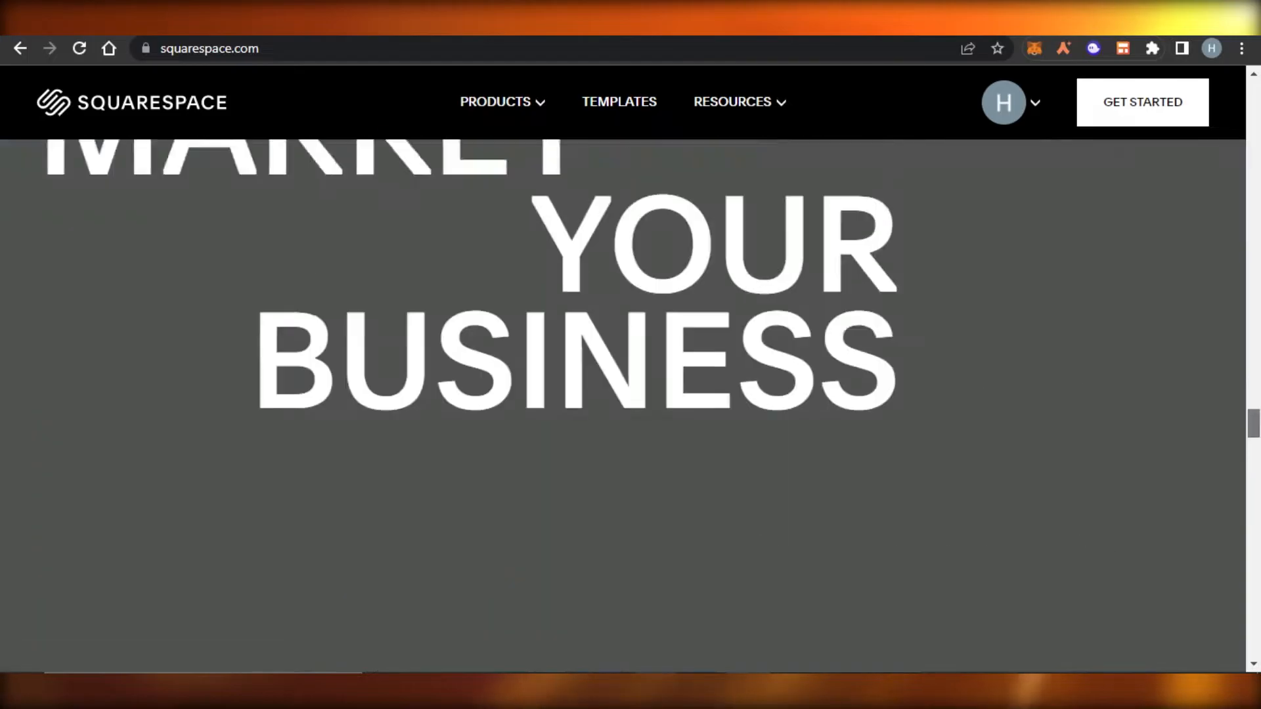
{"action": "scroll", "coordinate": [631, 394], "scroll_direction": "up", "scroll_amount": 15}
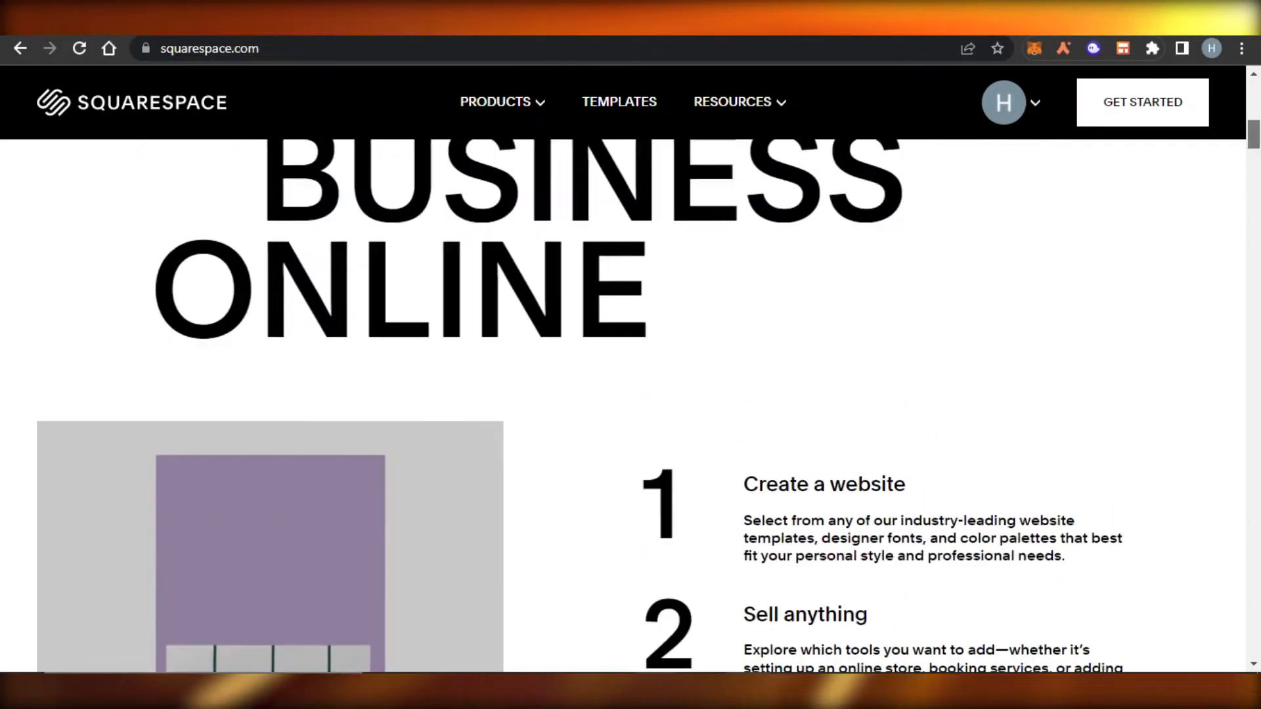
{"action": "scroll", "coordinate": [238, 150], "scroll_direction": "up", "scroll_amount": 5}
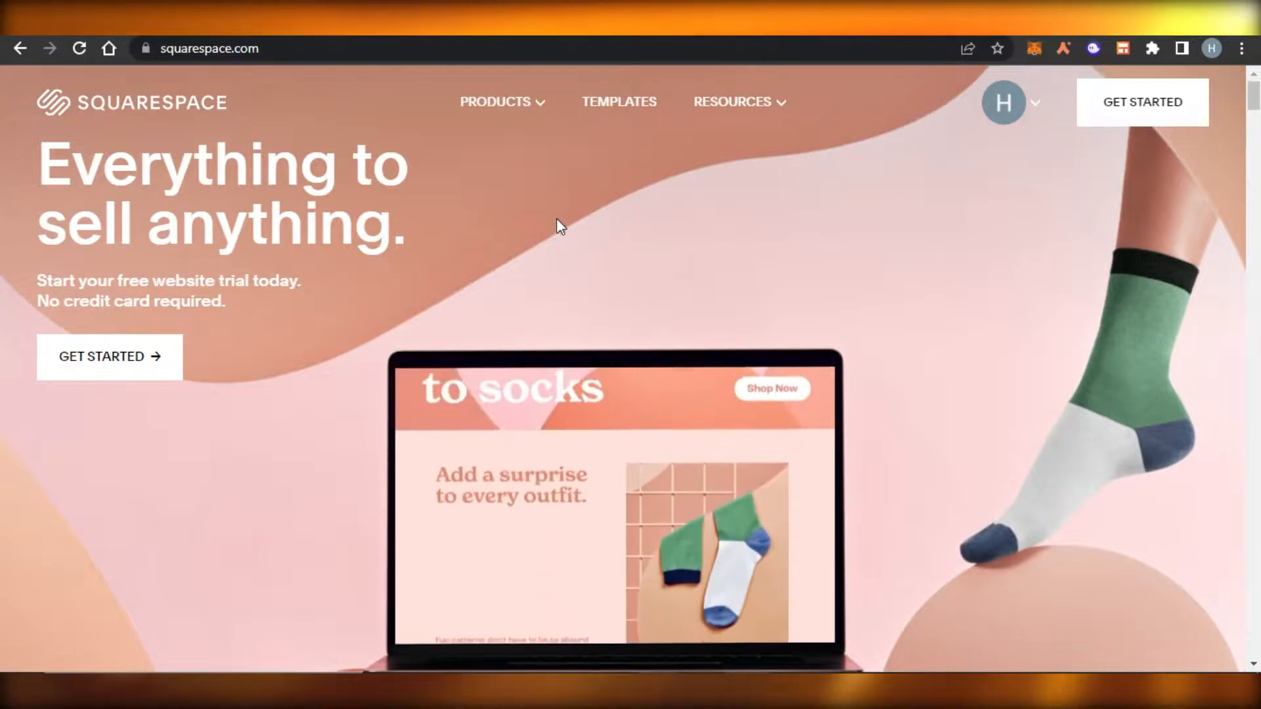
Open the website template gallery and look through its Popular Designs
{"action": "left_click", "coordinate": [1035, 103]}
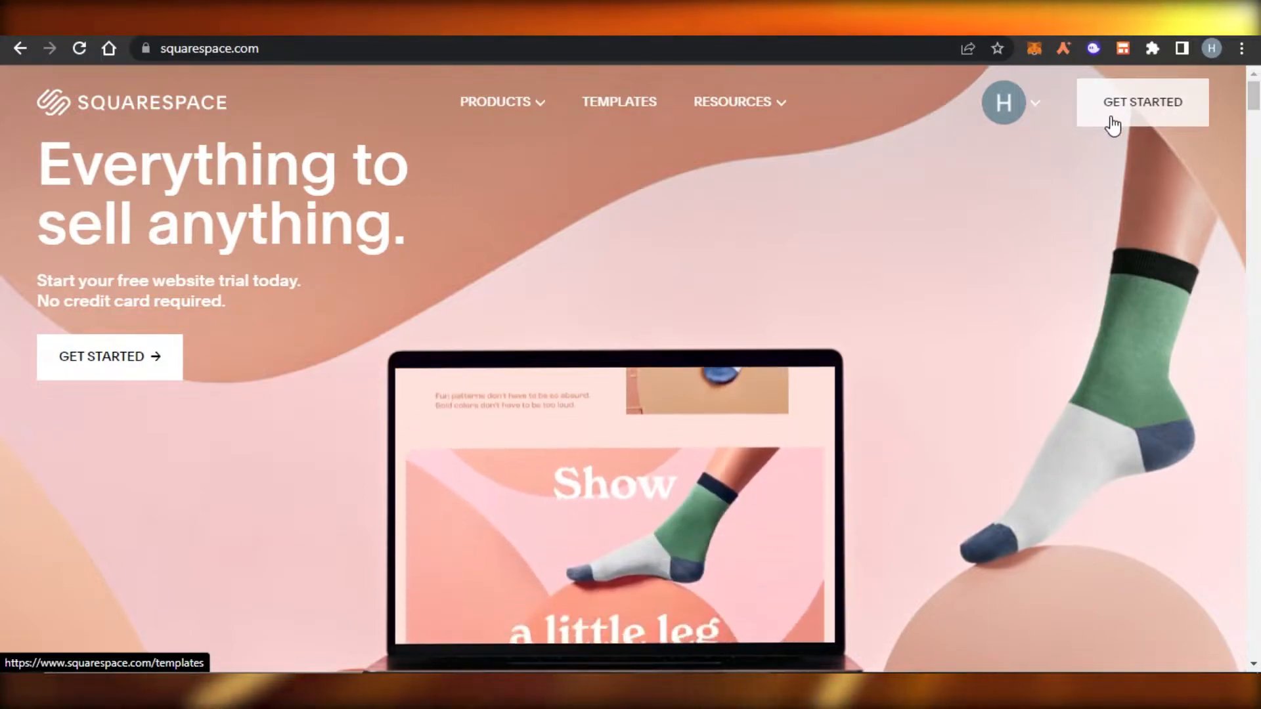
{"action": "left_click", "coordinate": [1112, 123]}
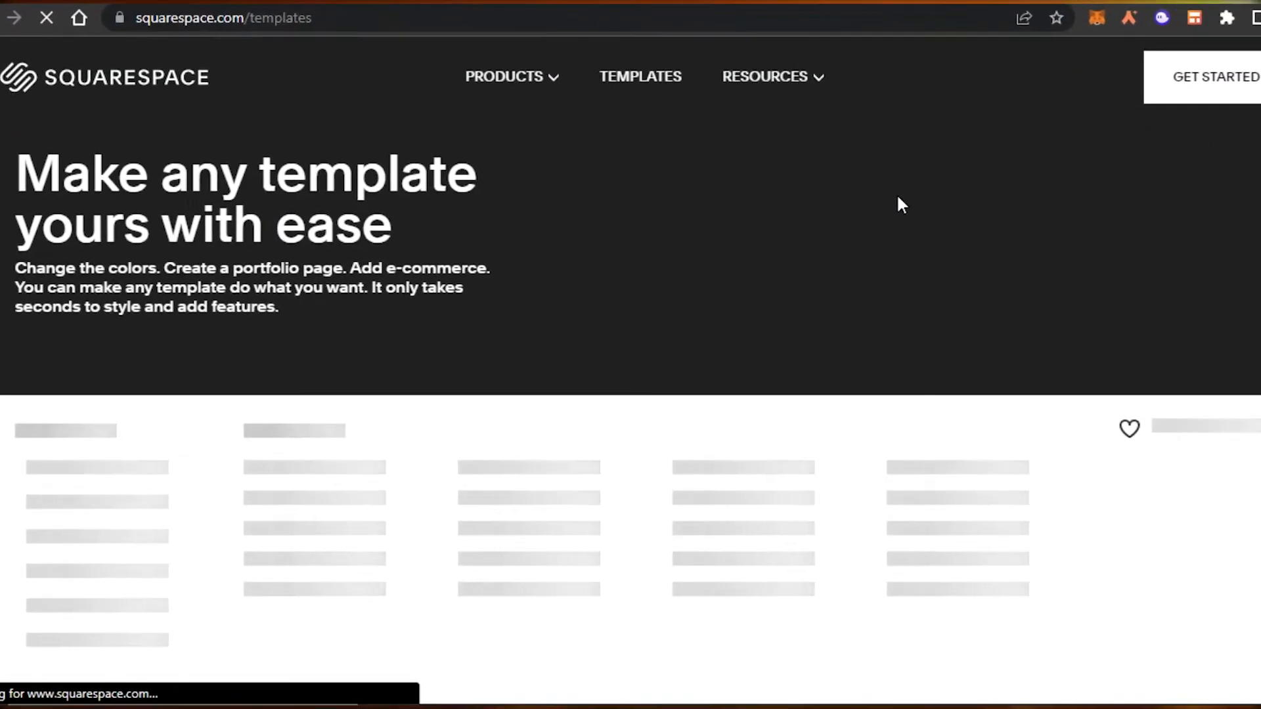
{"action": "scroll", "coordinate": [898, 198], "scroll_direction": "down", "scroll_amount": 10}
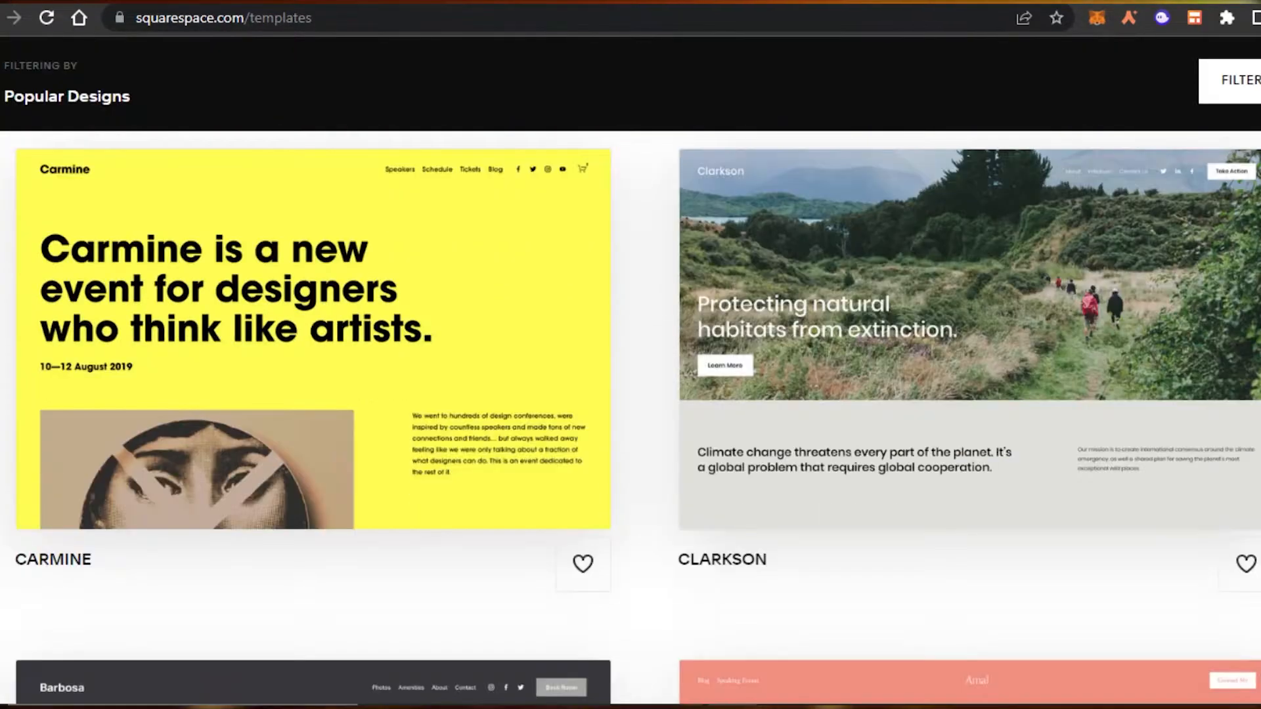
{"action": "scroll", "coordinate": [630, 420], "scroll_direction": "down", "scroll_amount": 15}
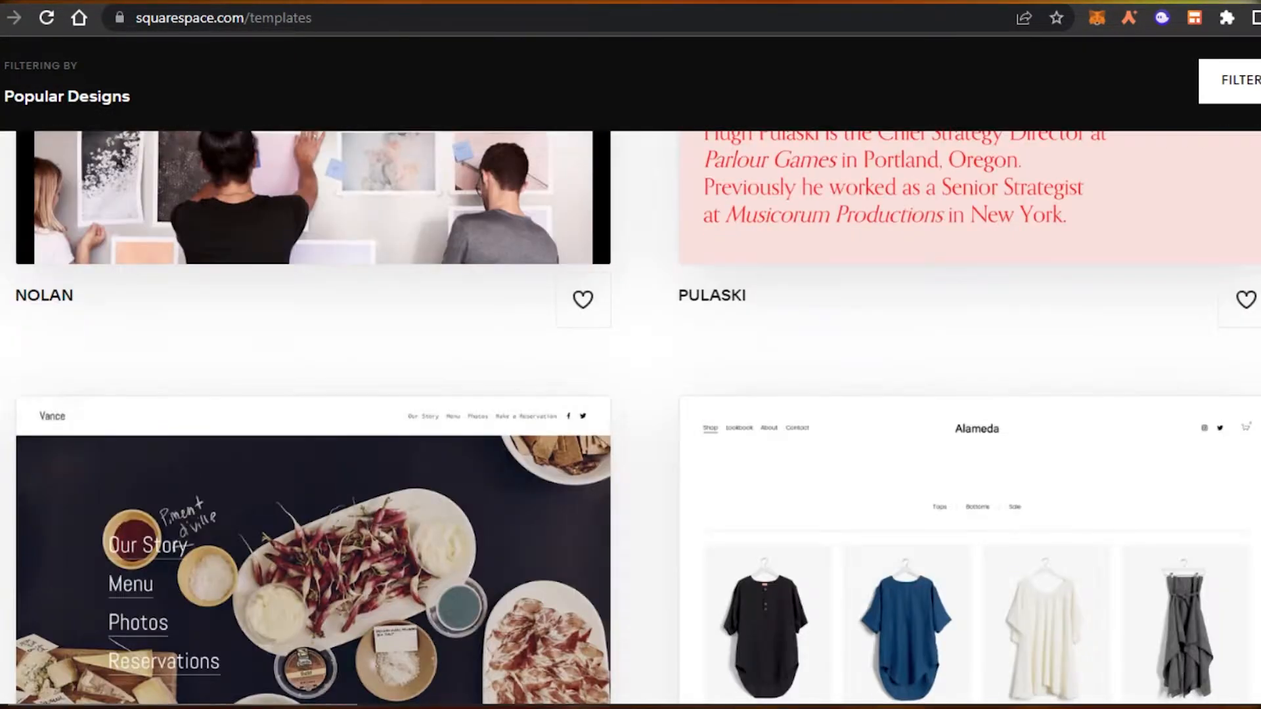
{"action": "scroll", "coordinate": [631, 421], "scroll_direction": "down", "scroll_amount": 15}
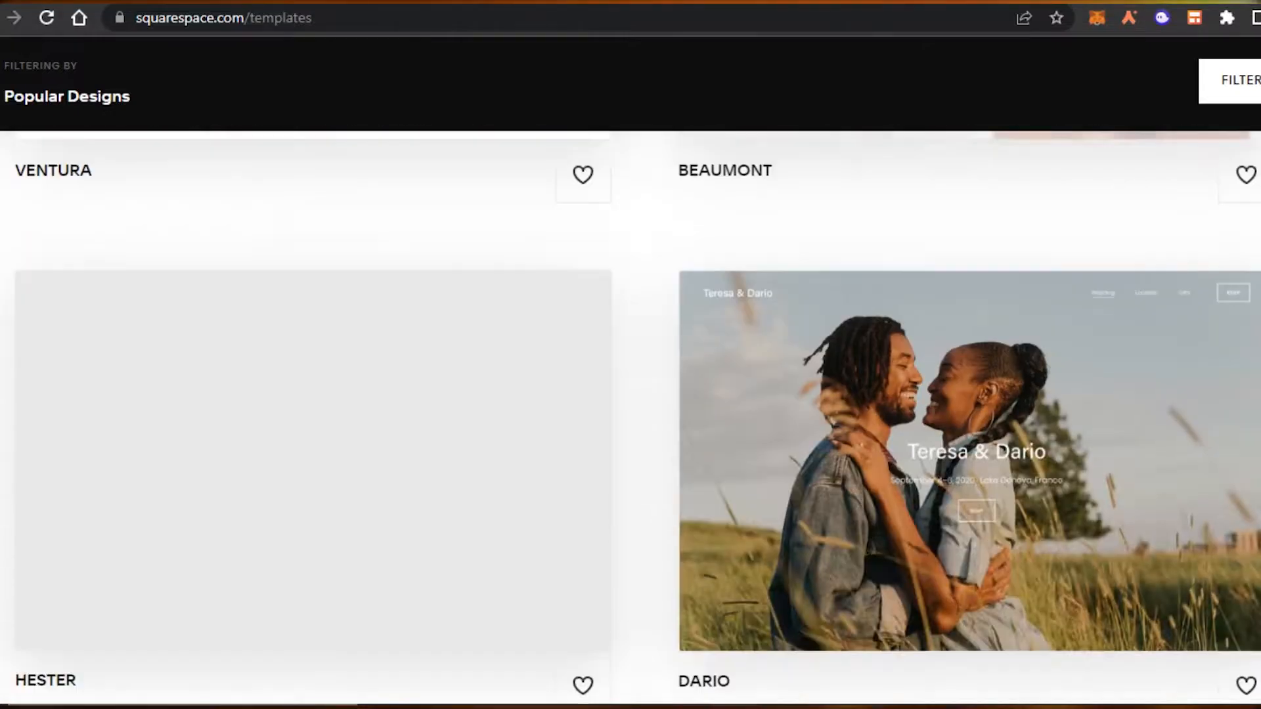
{"action": "scroll", "coordinate": [631, 420], "scroll_direction": "up", "scroll_amount": 20}
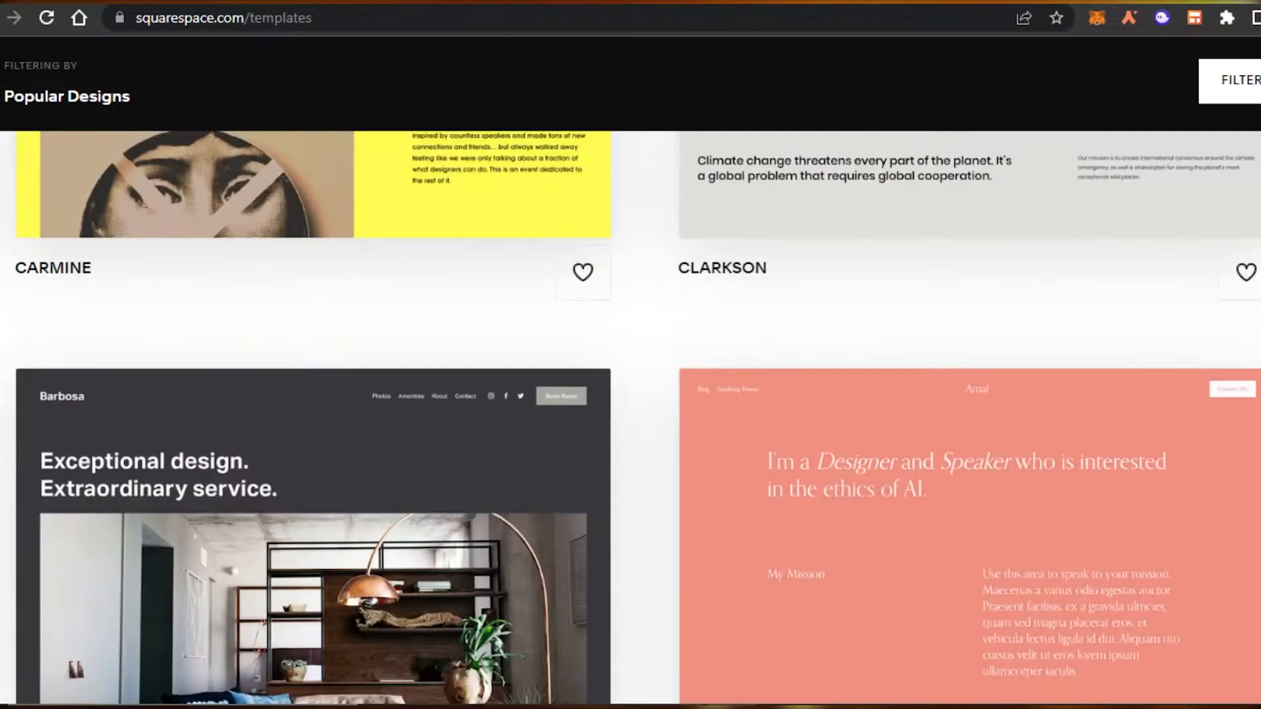
{"action": "scroll", "coordinate": [722, 115], "scroll_direction": "up", "scroll_amount": 8}
{"action": "scroll", "coordinate": [721, 115], "scroll_direction": "down", "scroll_amount": 3}
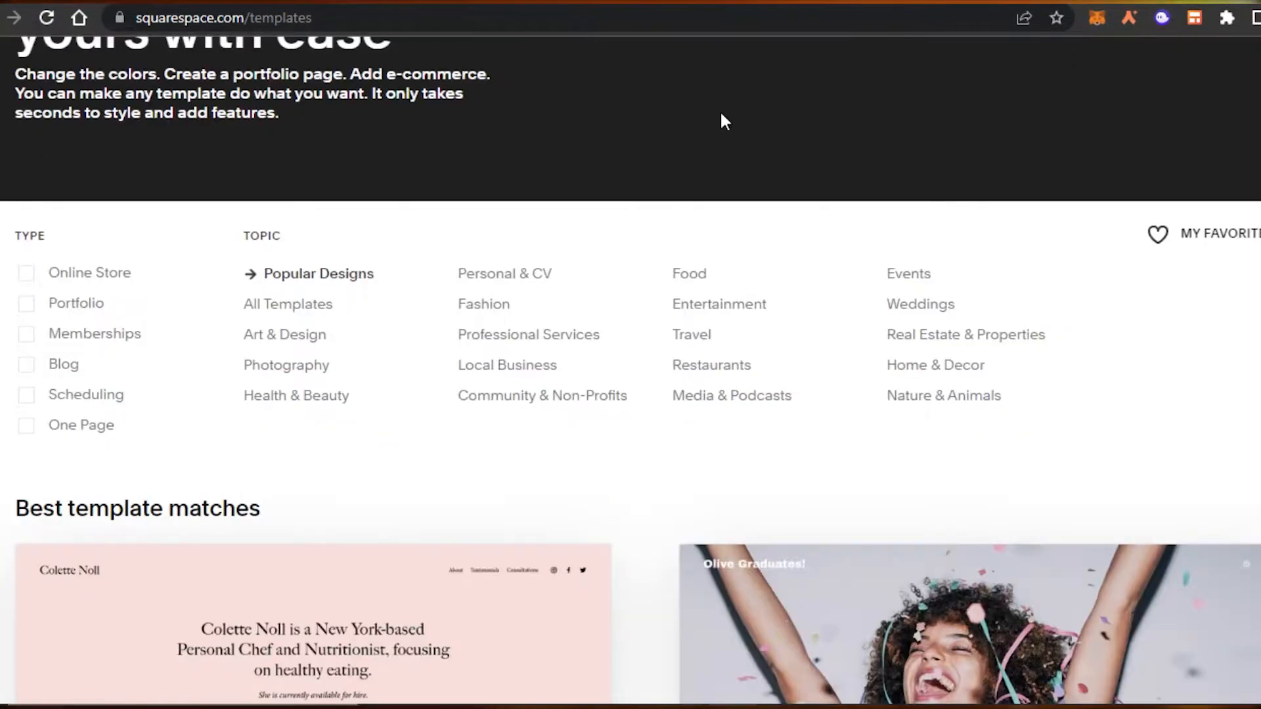
Filter the template gallery by the Online Store type and review the matching and recommended designs
{"action": "left_click", "coordinate": [31, 287]}
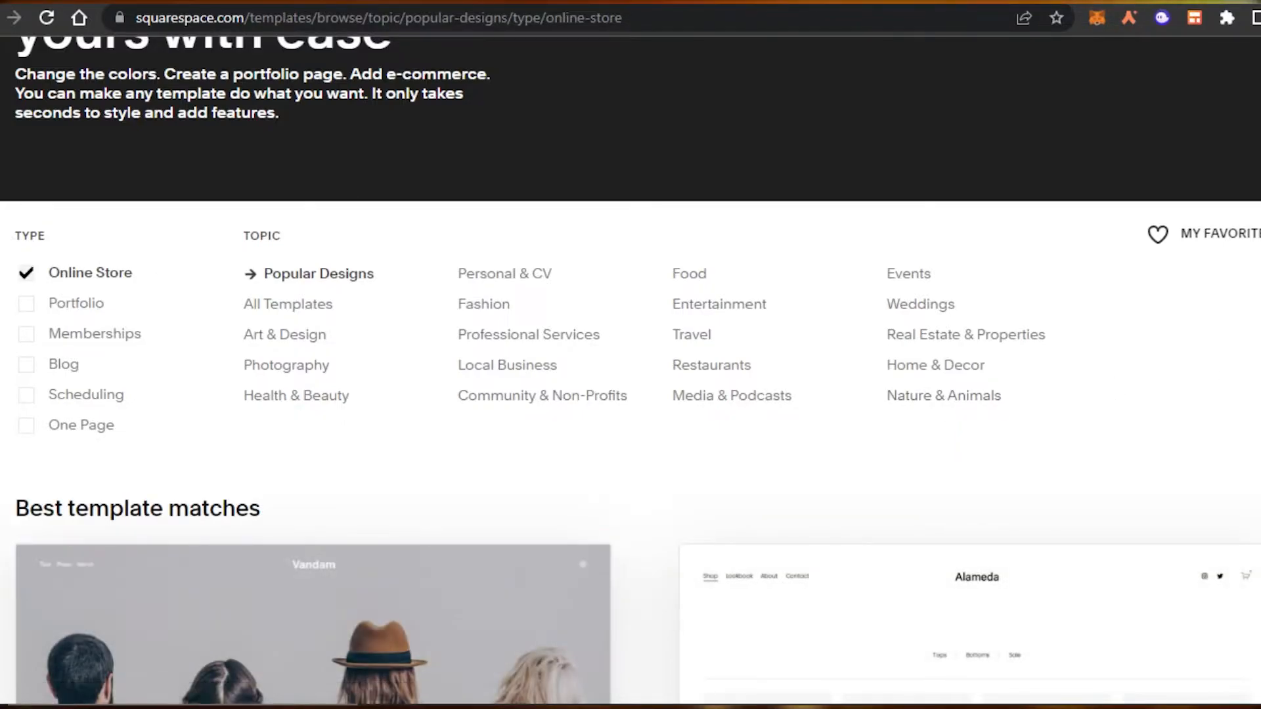
{"action": "scroll", "coordinate": [630, 371], "scroll_direction": "down", "scroll_amount": 15}
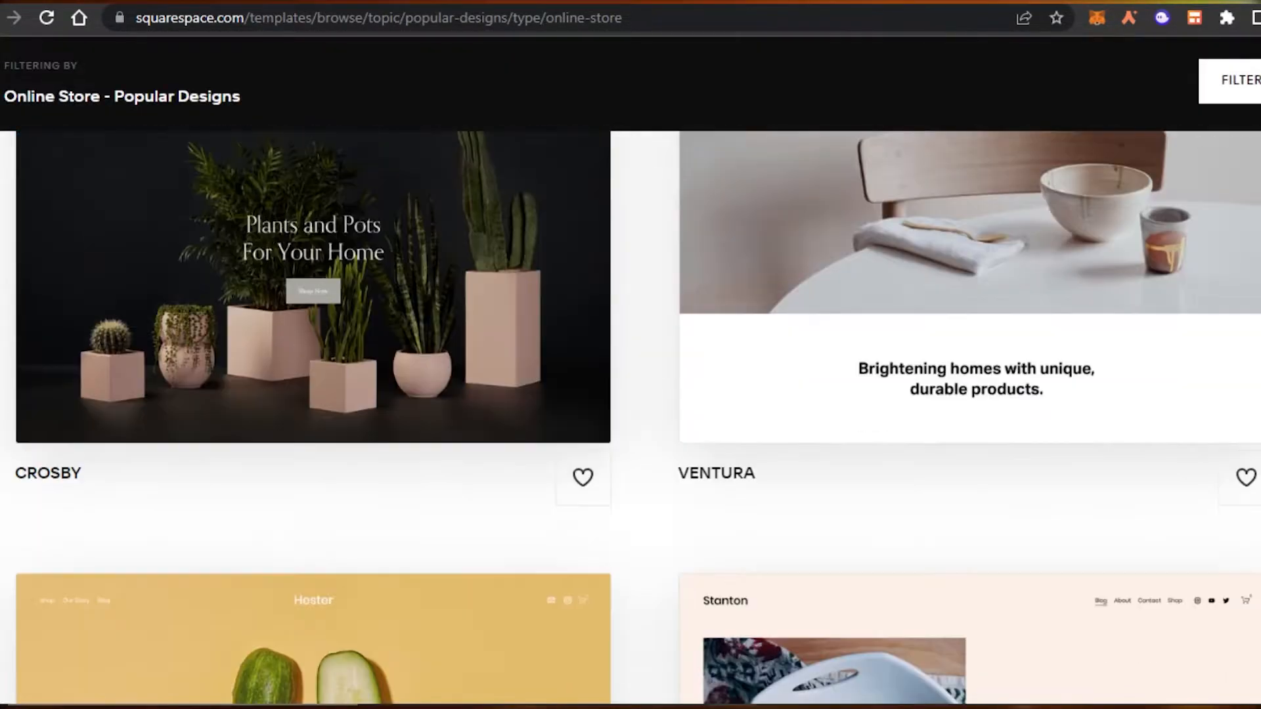
{"action": "scroll", "coordinate": [630, 418], "scroll_direction": "down", "scroll_amount": 15}
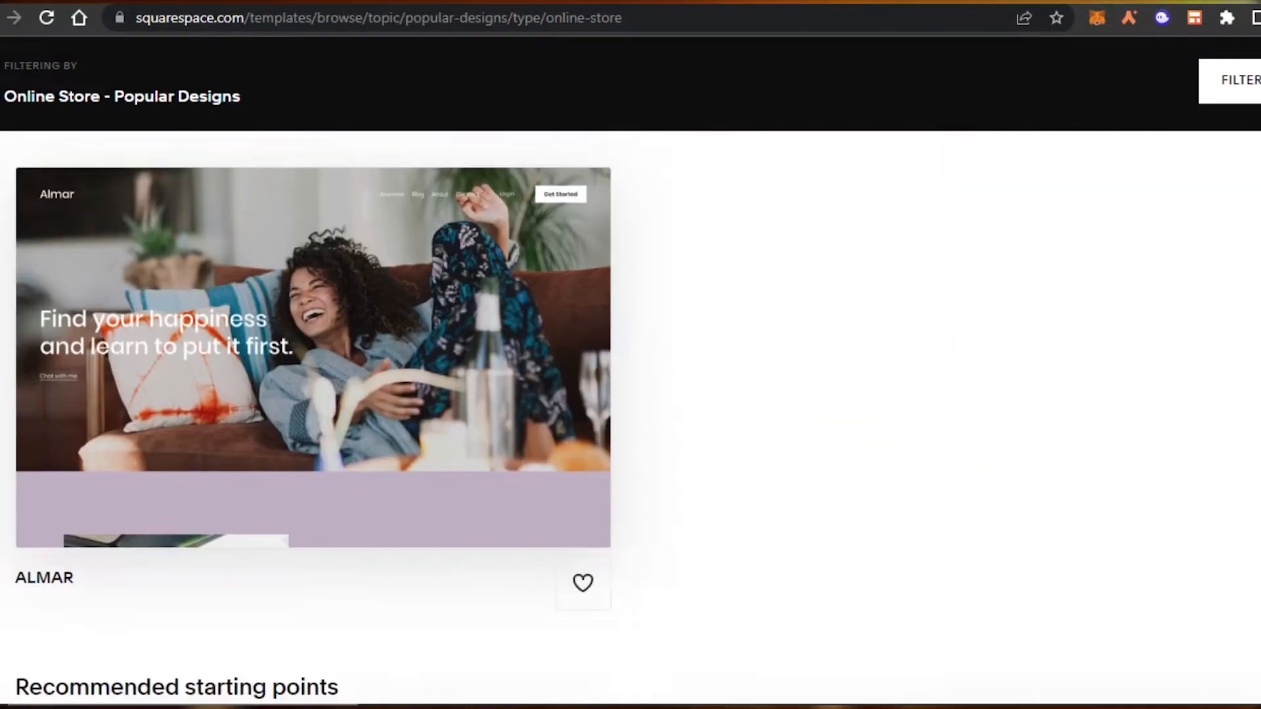
{"action": "scroll", "coordinate": [630, 418], "scroll_direction": "down", "scroll_amount": 15}
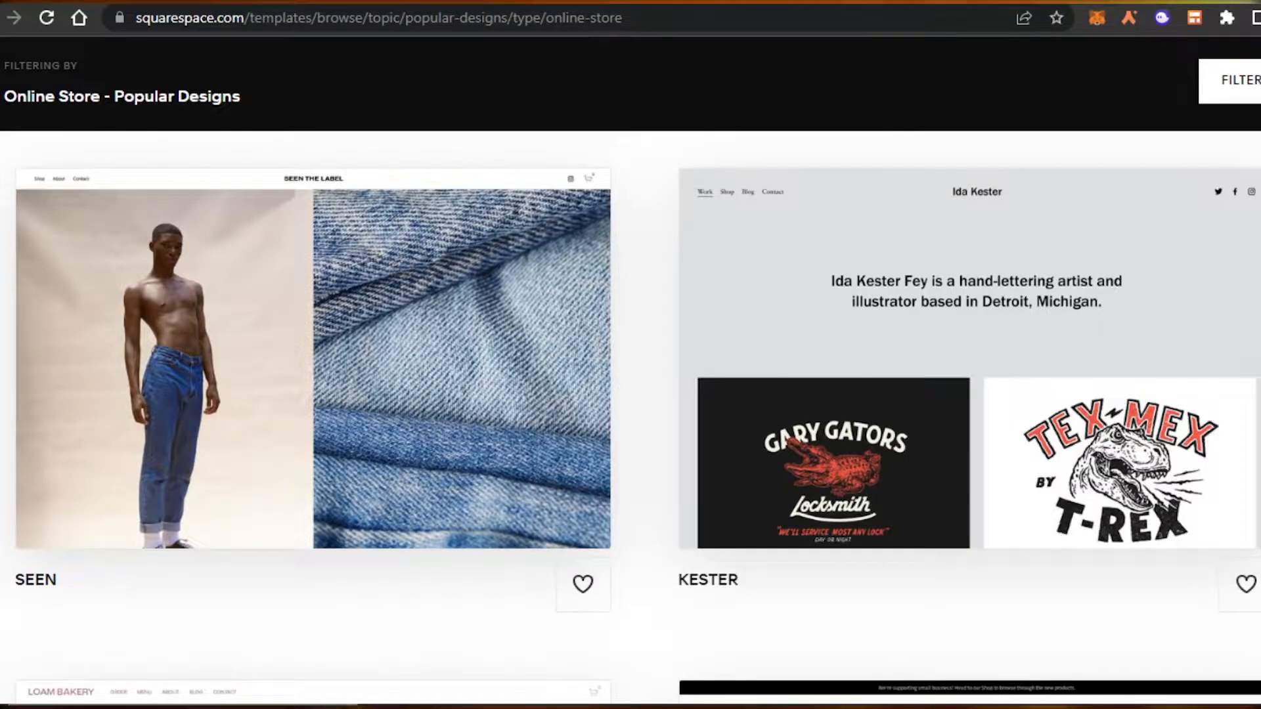
{"action": "scroll", "coordinate": [631, 418], "scroll_direction": "down", "scroll_amount": 18}
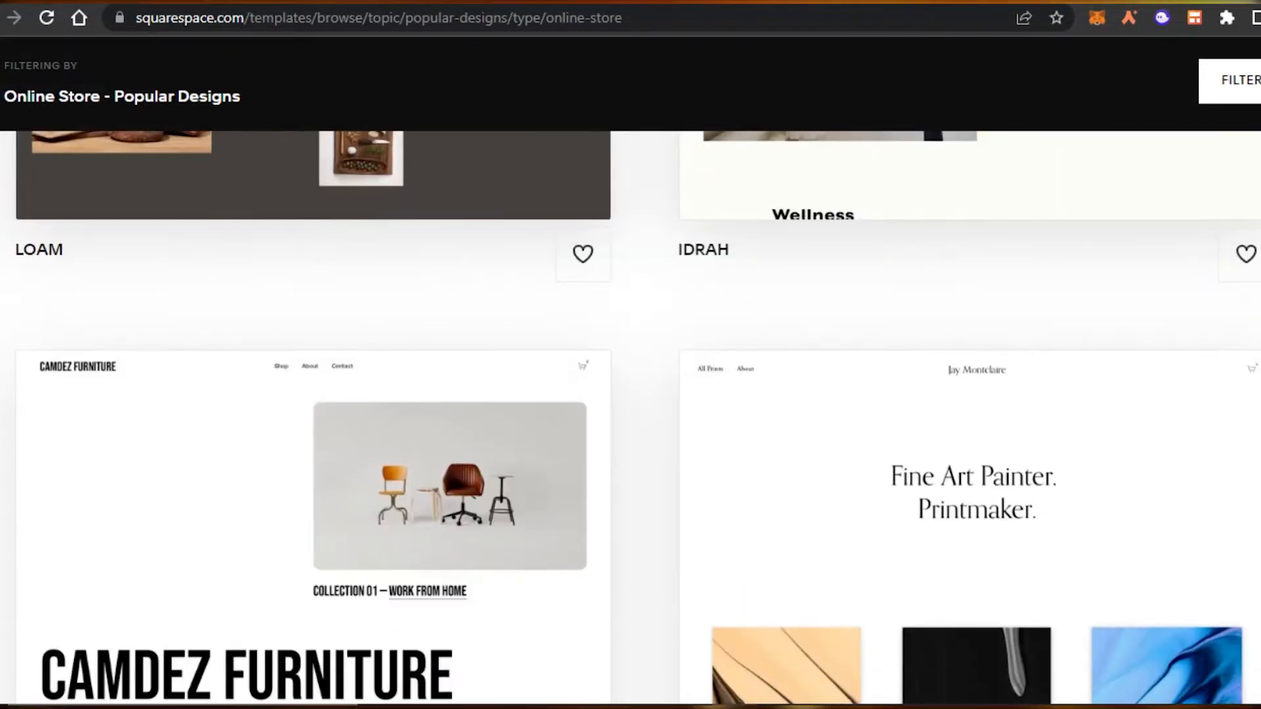
{"action": "scroll", "coordinate": [630, 418], "scroll_direction": "down", "scroll_amount": 20}
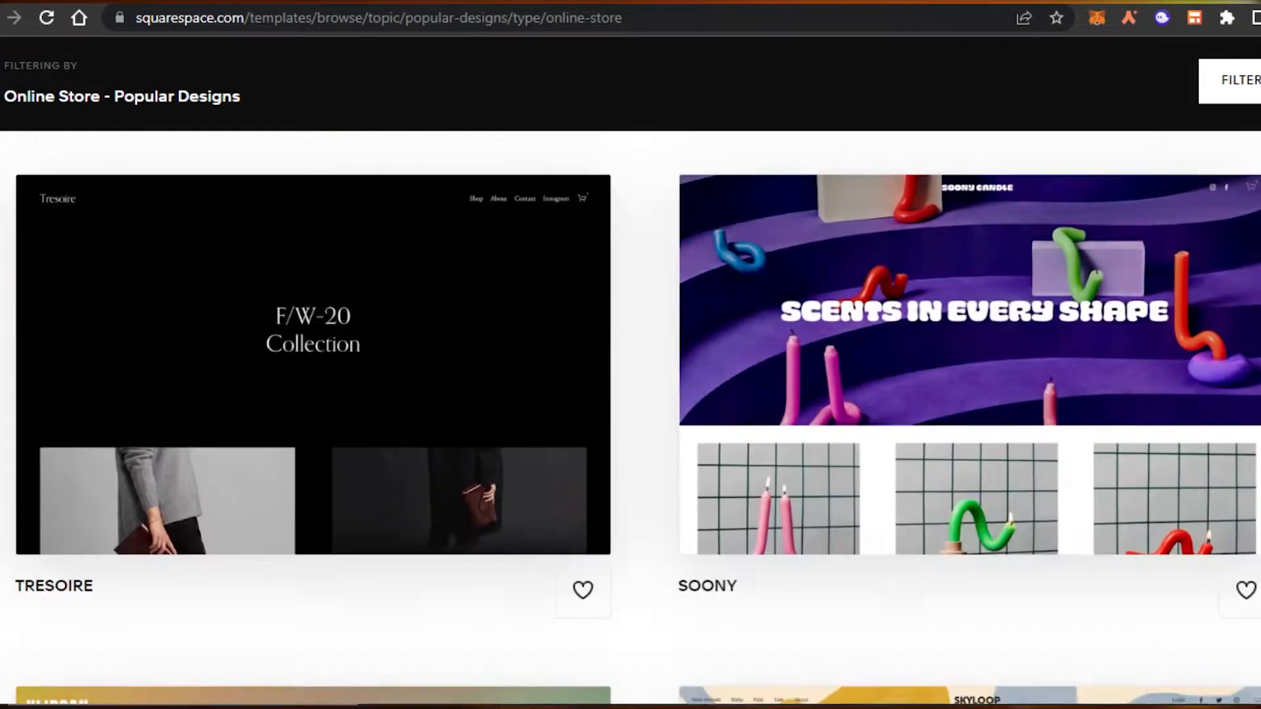
{"action": "scroll", "coordinate": [630, 418], "scroll_direction": "down", "scroll_amount": 1}
{"action": "scroll", "coordinate": [631, 418], "scroll_direction": "up", "scroll_amount": 11}
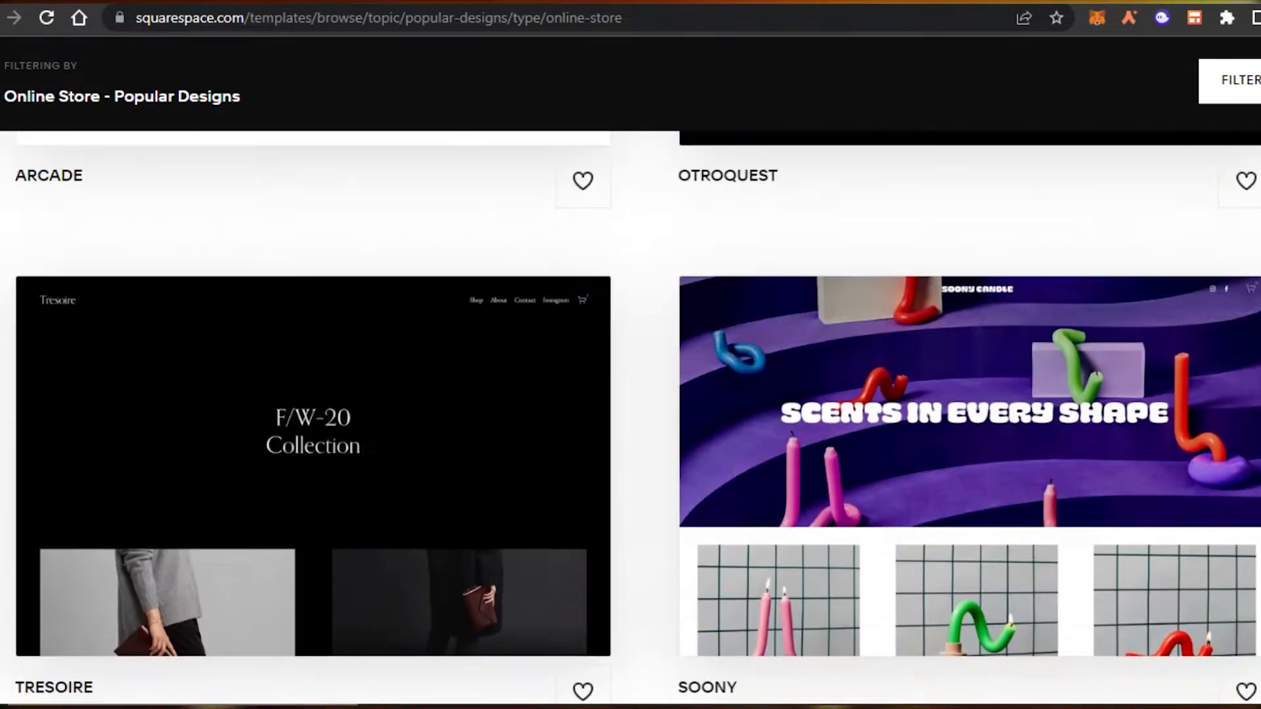
{"action": "scroll", "coordinate": [630, 418], "scroll_direction": "up", "scroll_amount": 15}
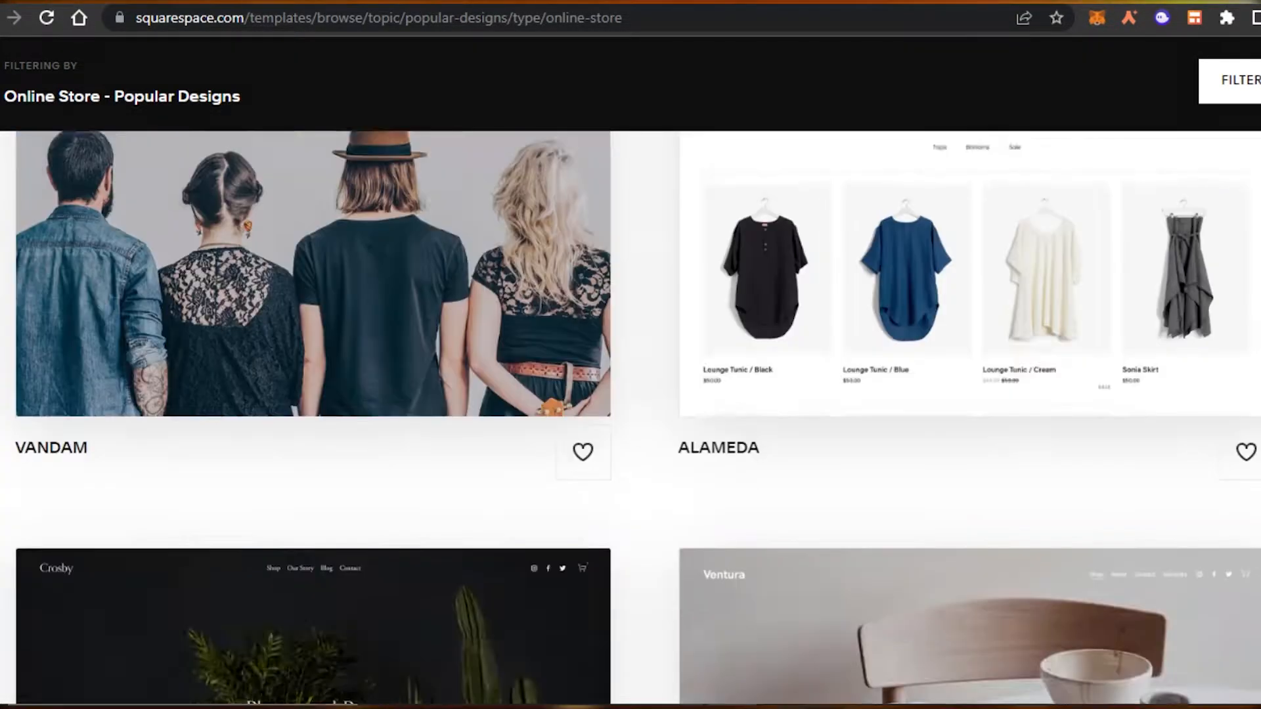
Start a new site with the Alameda template from the best template matches
{"action": "scroll", "coordinate": [630, 418], "scroll_direction": "up", "scroll_amount": 2}
{"action": "scroll", "coordinate": [631, 418], "scroll_direction": "down", "scroll_amount": 2}
{"action": "mouse_move", "coordinate": [933, 245]}
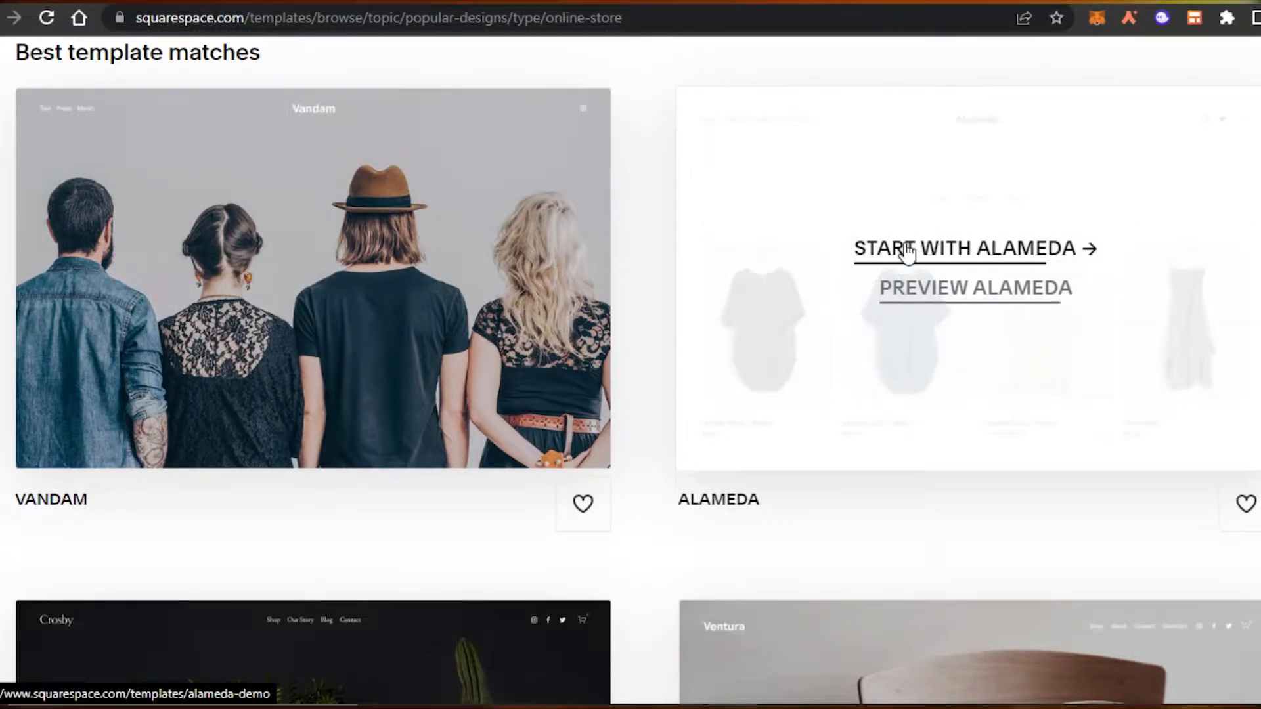
{"action": "left_click", "coordinate": [939, 248]}
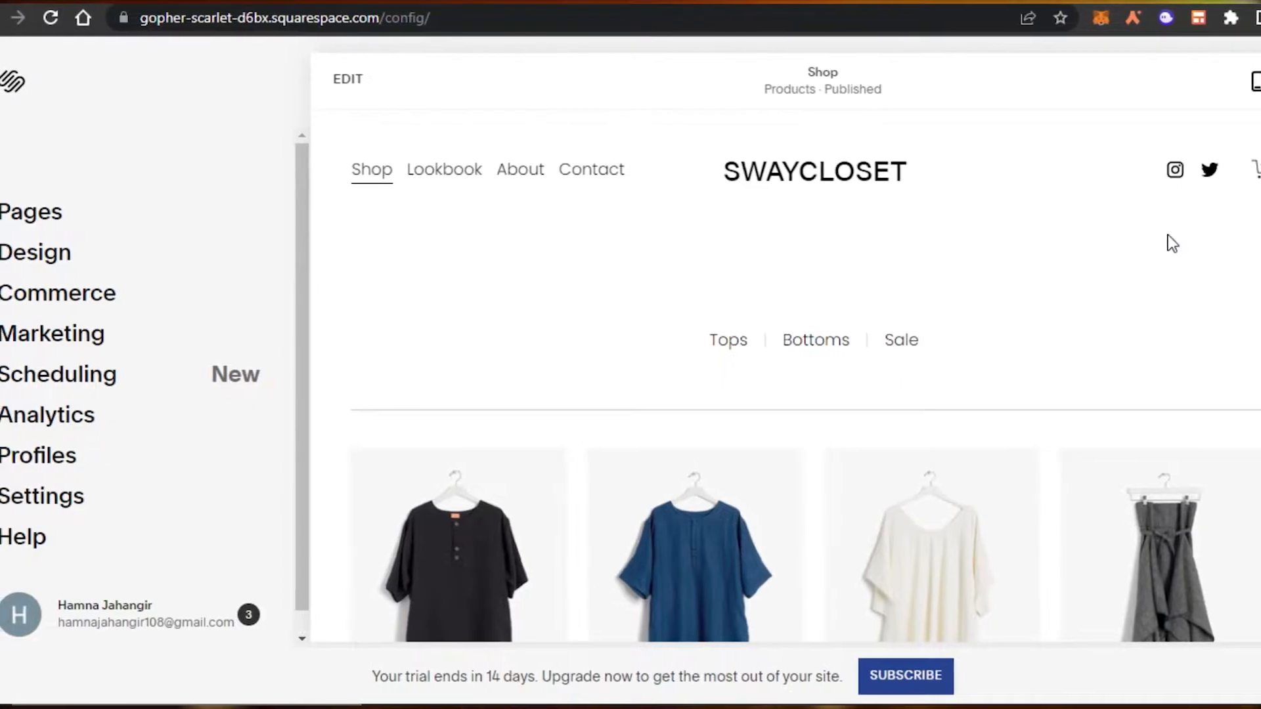
Look over the demo products on the new site's Shop page
{"action": "scroll", "coordinate": [788, 394], "scroll_direction": "down", "scroll_amount": 2}
{"action": "scroll", "coordinate": [788, 375], "scroll_direction": "down", "scroll_amount": 10}
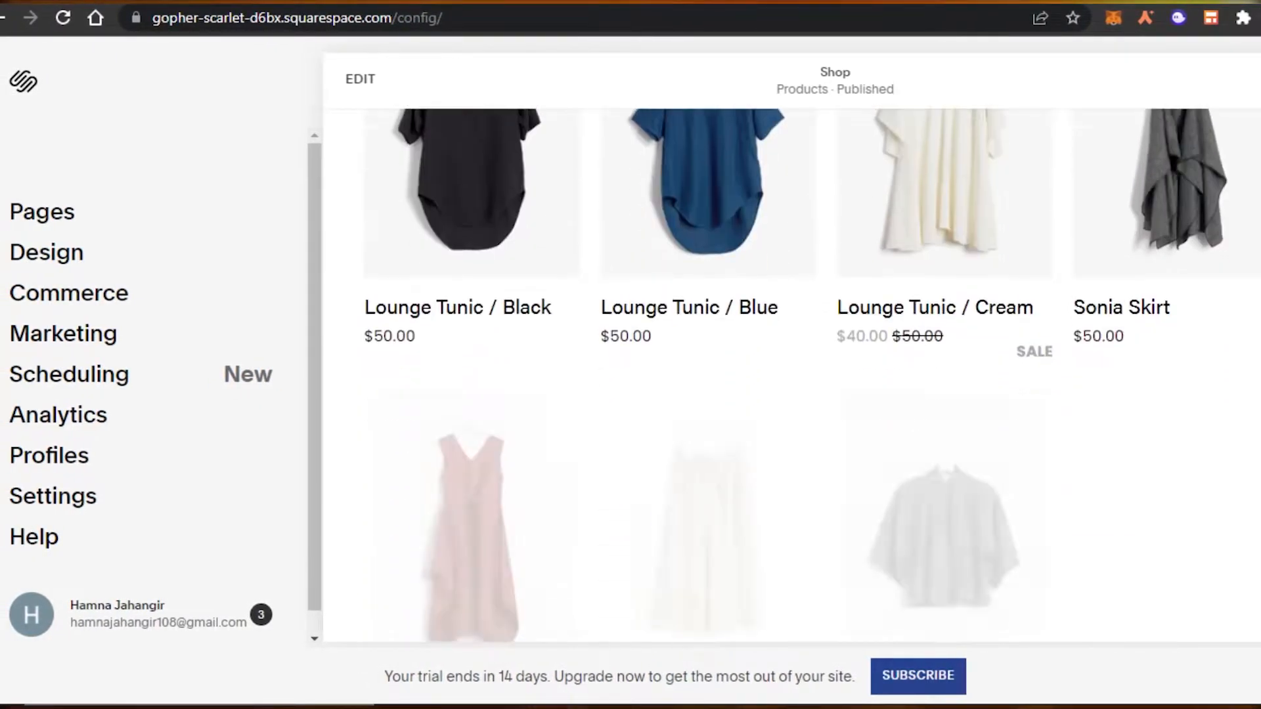
{"action": "scroll", "coordinate": [788, 374], "scroll_direction": "down", "scroll_amount": 10}
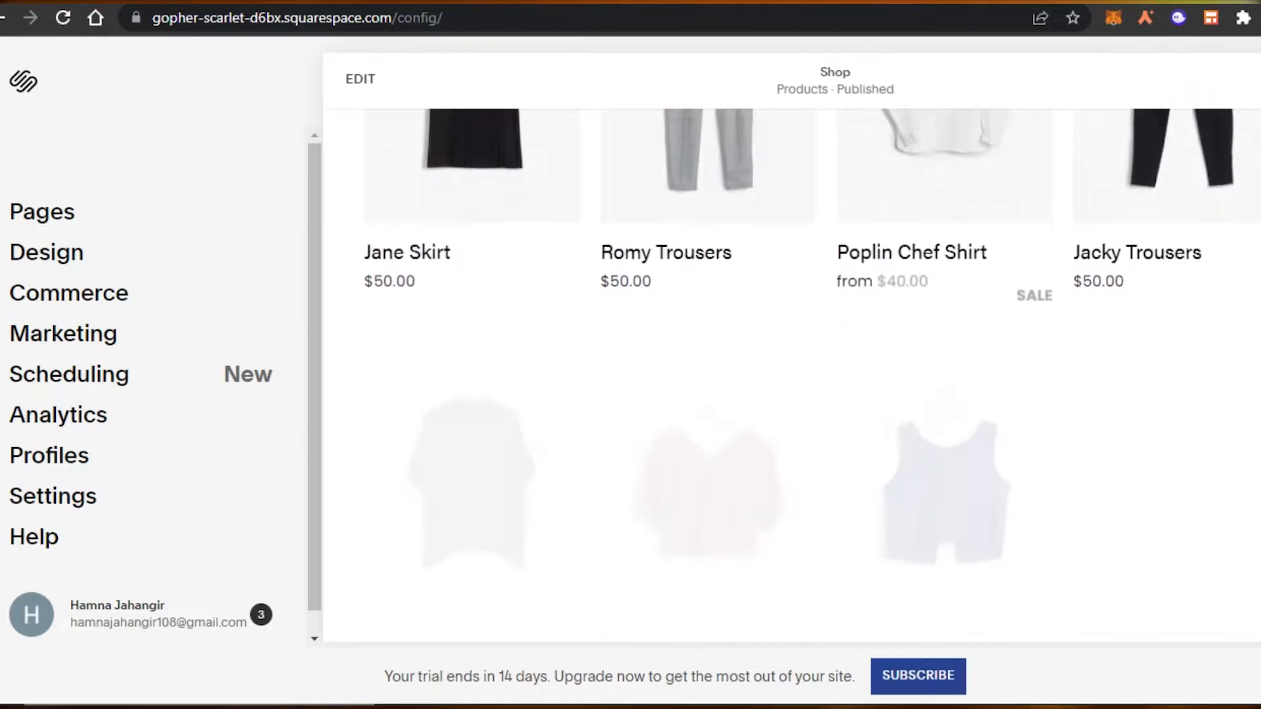
{"action": "scroll", "coordinate": [788, 374], "scroll_direction": "up", "scroll_amount": 8}
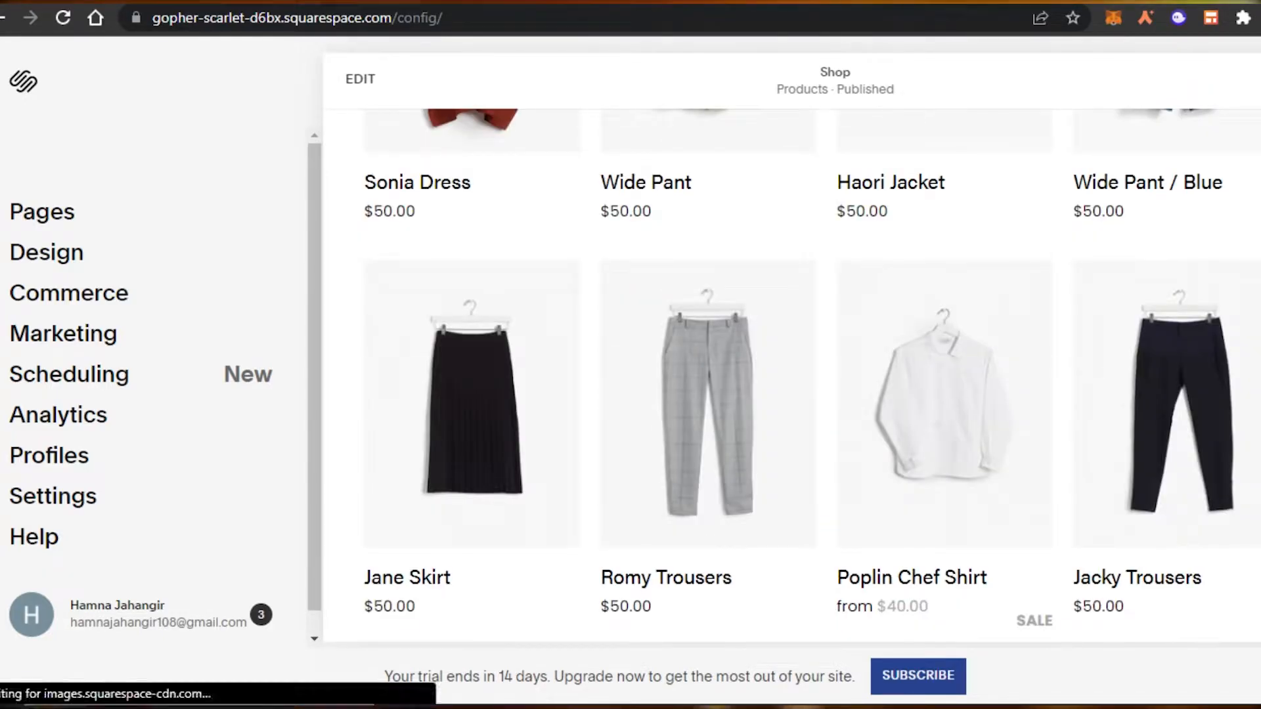
{"action": "scroll", "coordinate": [1015, 220], "scroll_direction": "up", "scroll_amount": 11}
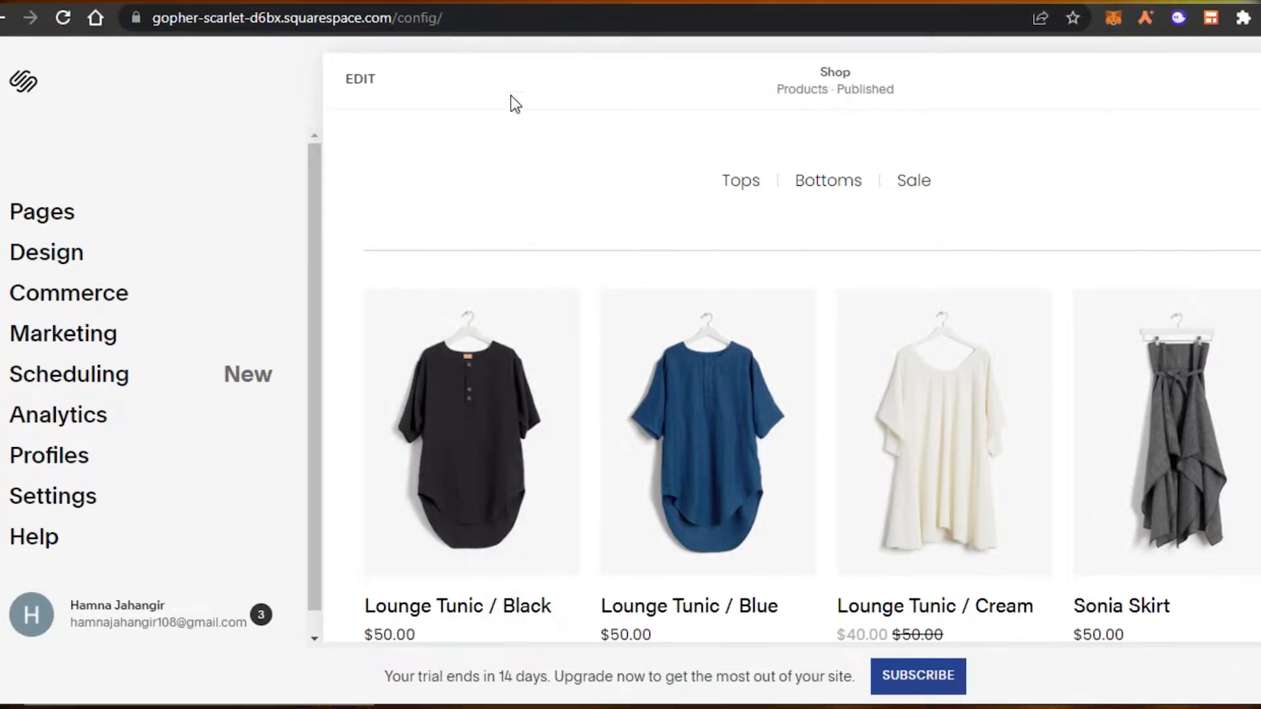
{"action": "left_click_drag", "start_coordinate": [310, 258], "coordinate": [314, 204]}
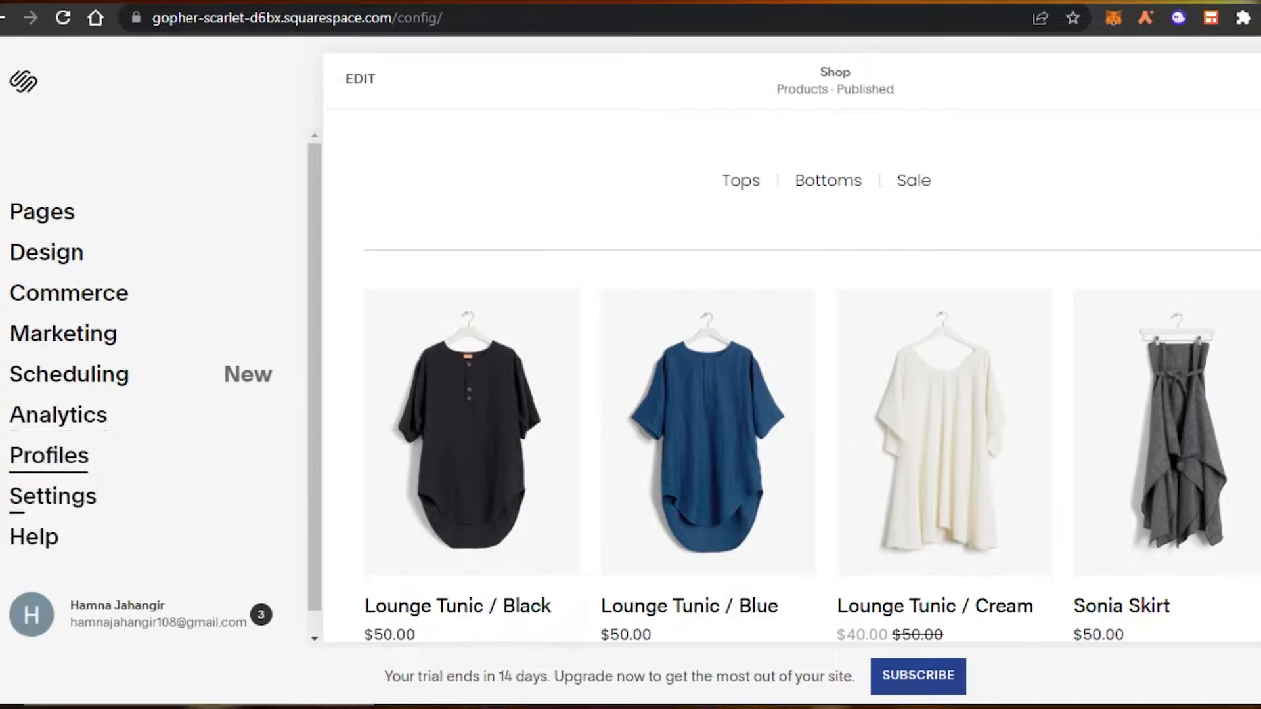
Open the site's page list, view the Lookbook page, and look through the page types that can be added to the main navigation
{"action": "left_click", "coordinate": [57, 218]}
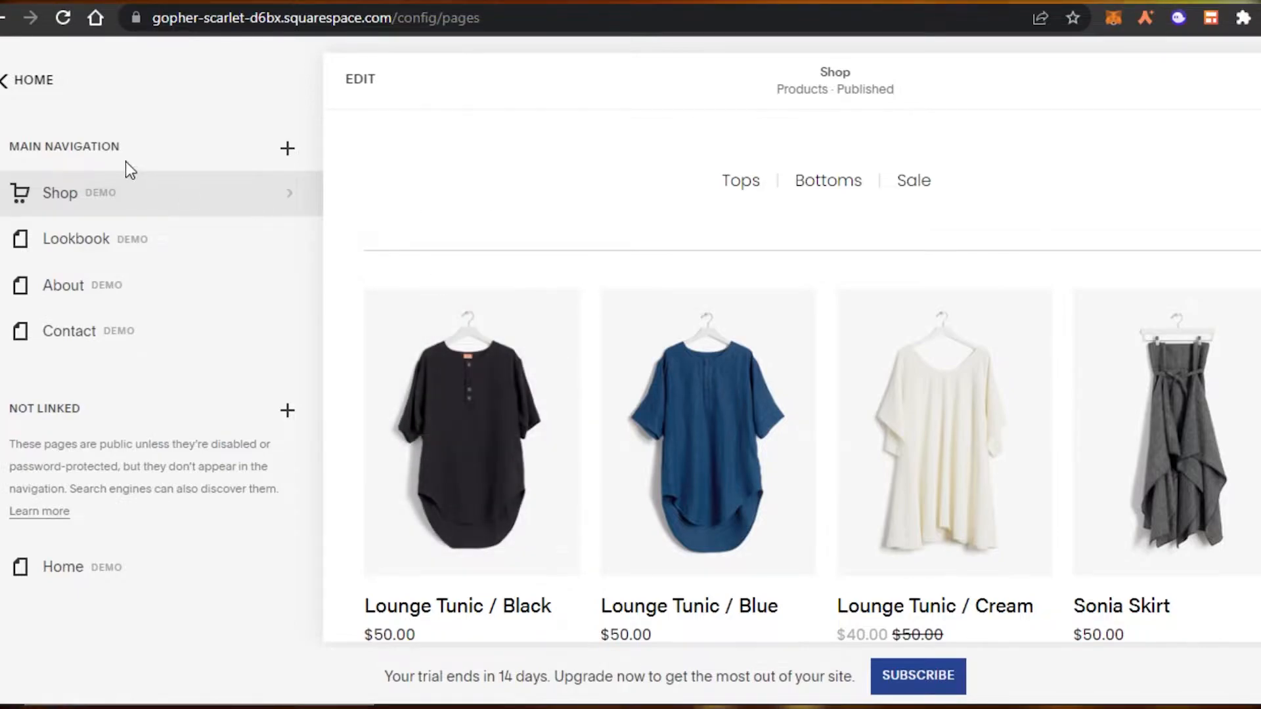
{"action": "left_click", "coordinate": [69, 244]}
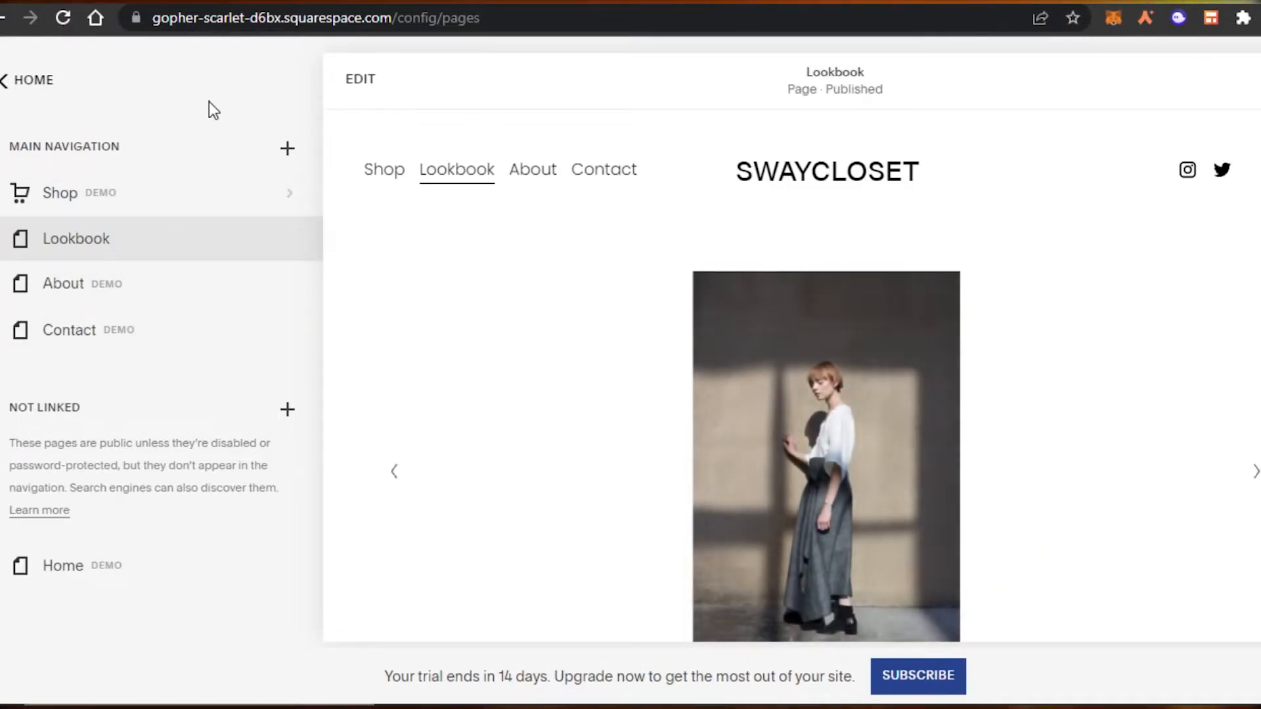
{"action": "left_click", "coordinate": [287, 147]}
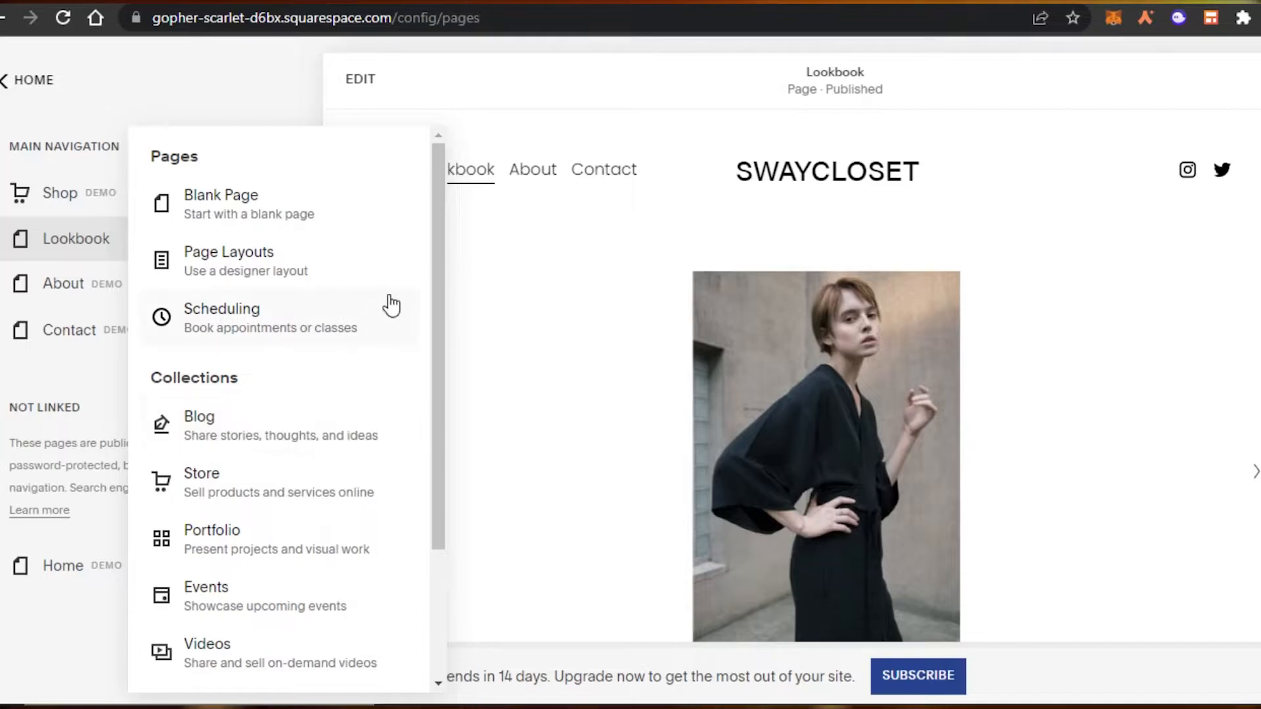
{"action": "left_click", "coordinate": [523, 244]}
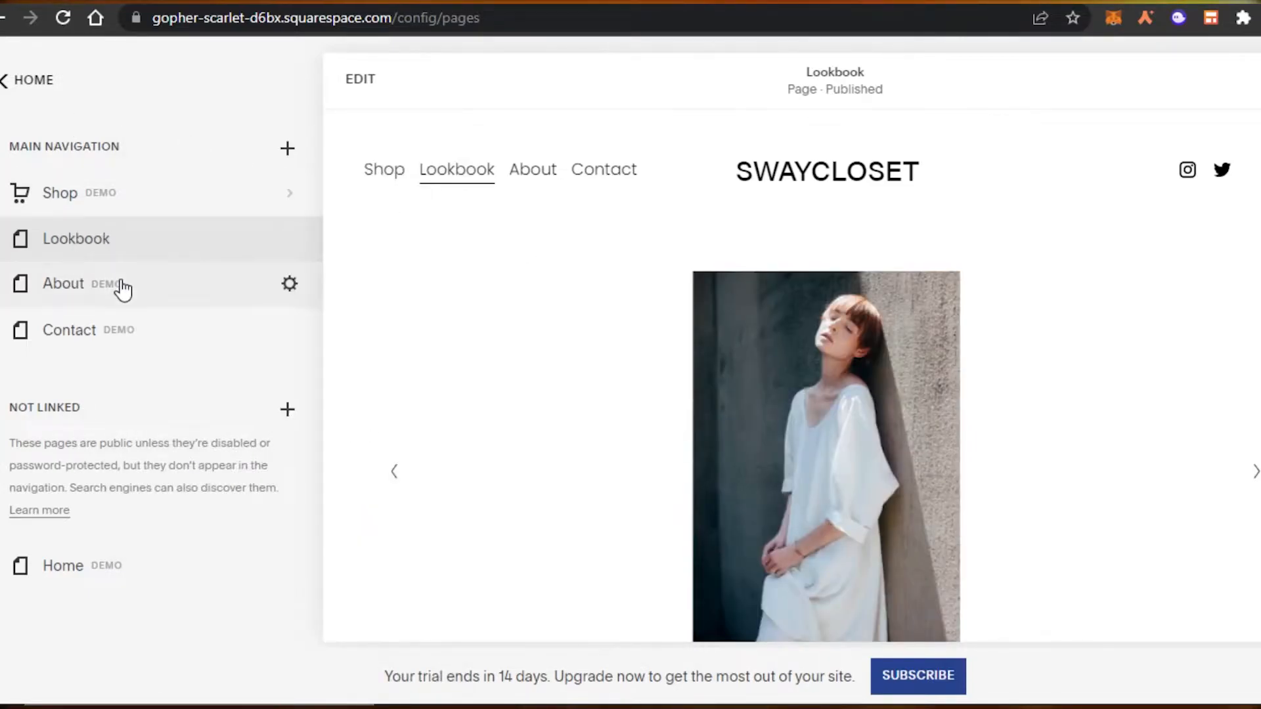
Start a new physical product in the Shop, name it Black Hoodie, and add the black sweatshirt picture as its image
{"action": "left_click", "coordinate": [41, 196]}
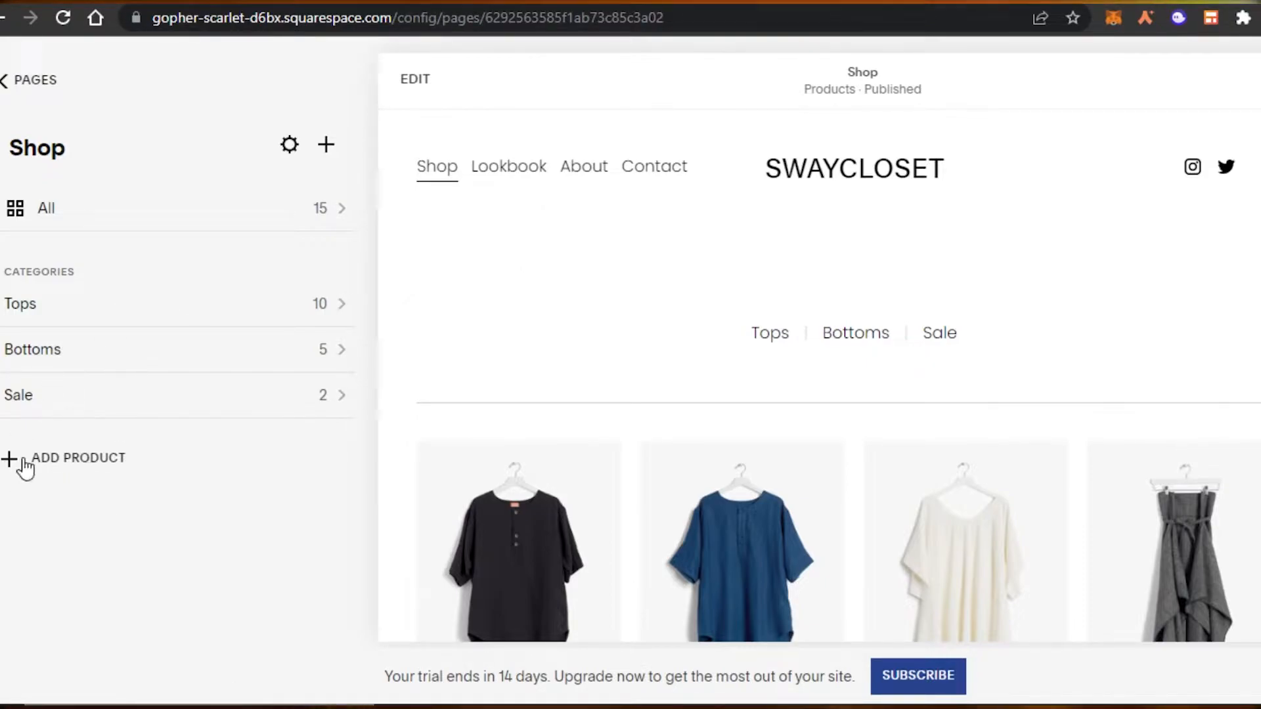
{"action": "left_click", "coordinate": [79, 459]}
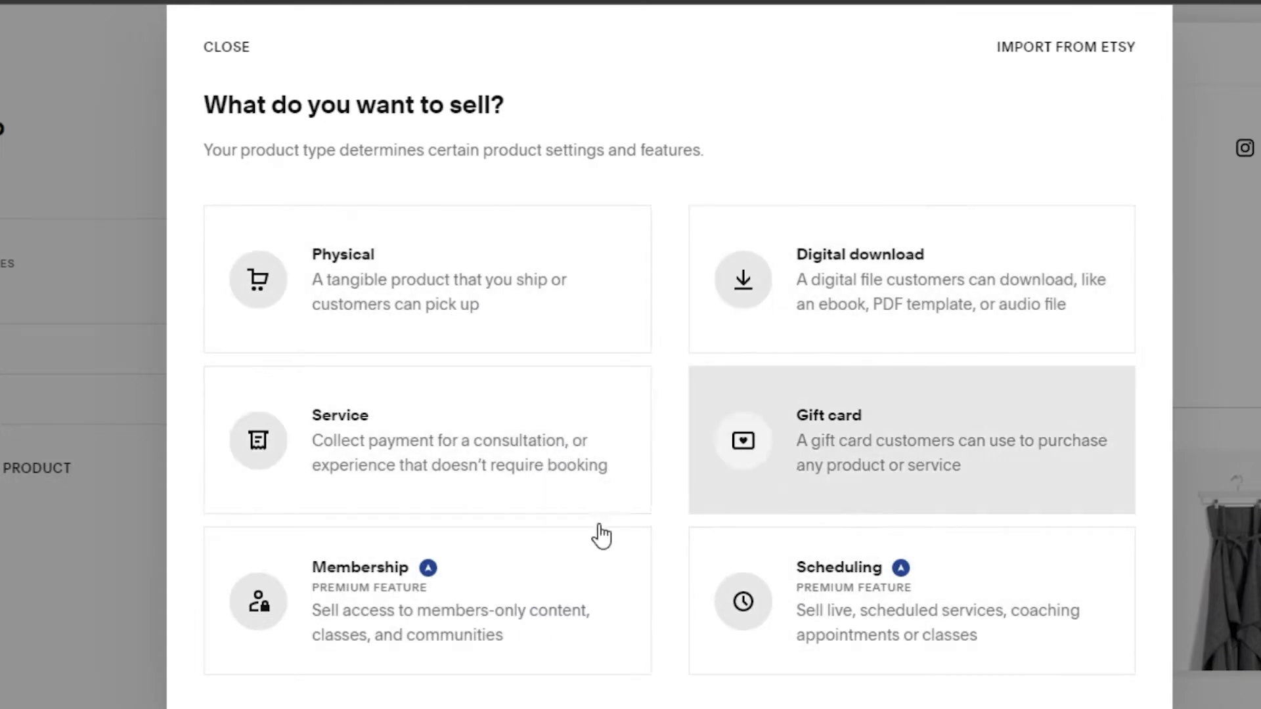
{"action": "left_click", "coordinate": [531, 290]}
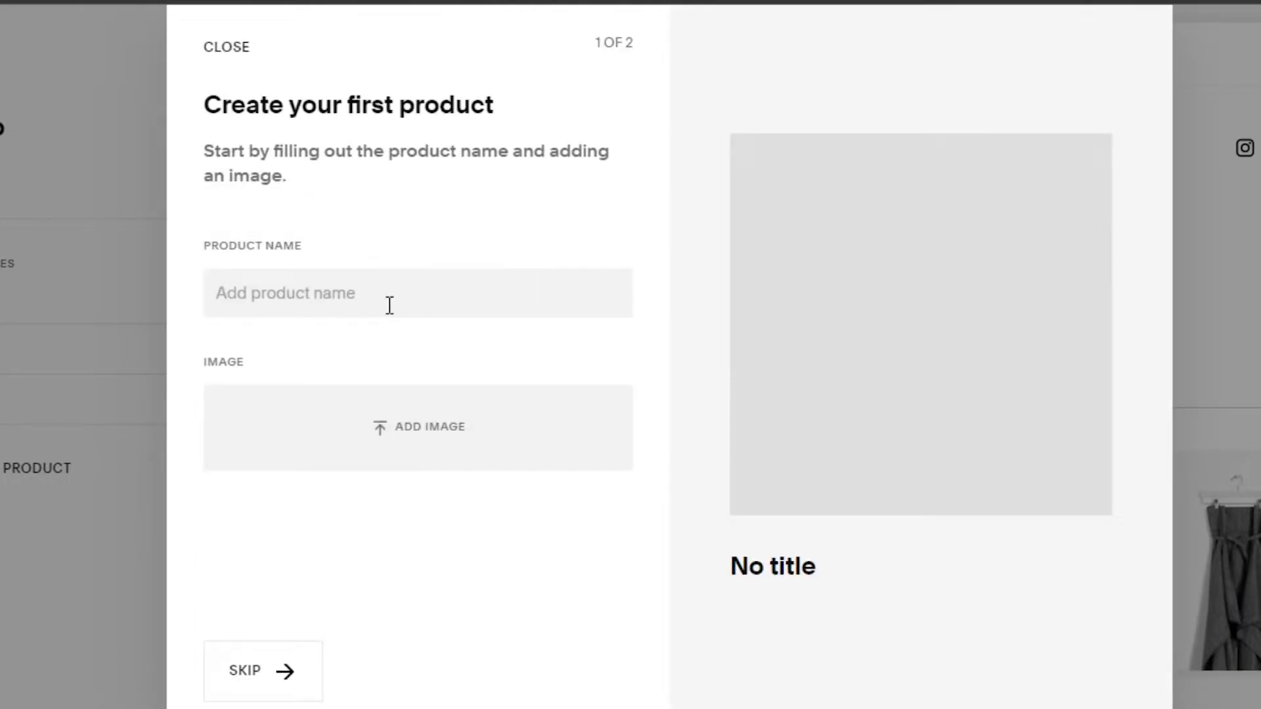
{"action": "type", "text": "Black Hoodie"}
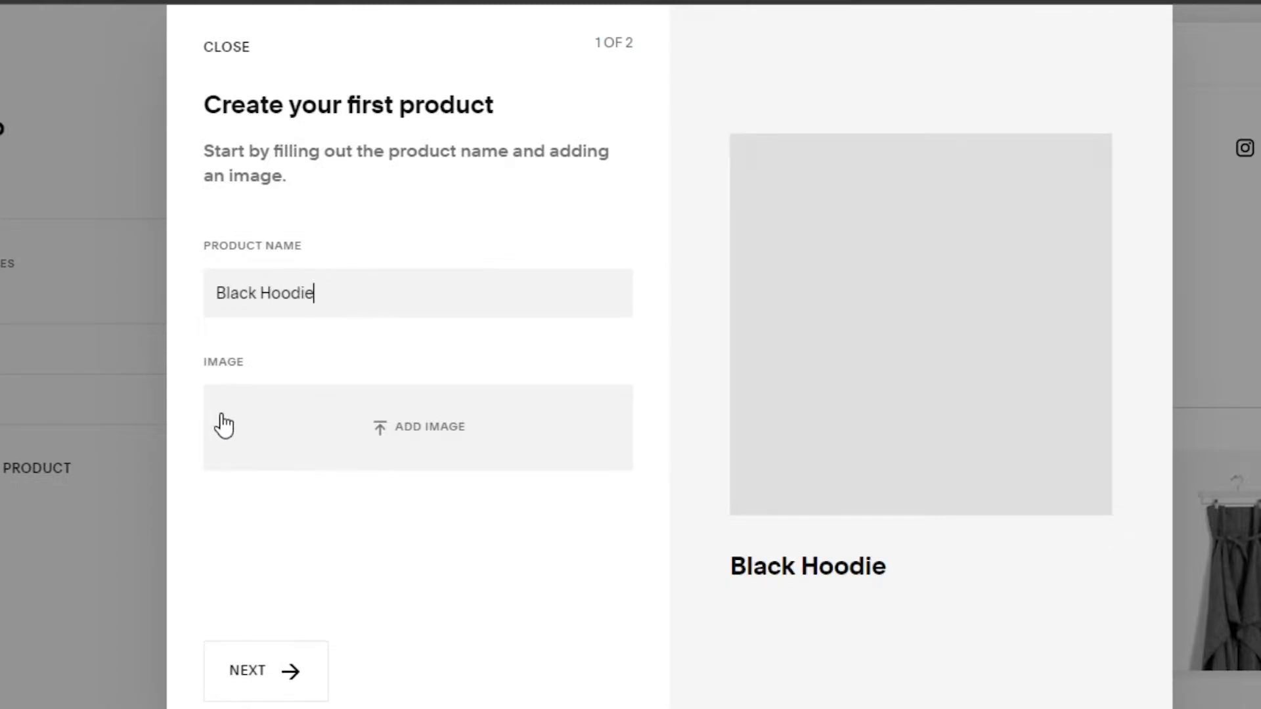
{"action": "left_click", "coordinate": [380, 423]}
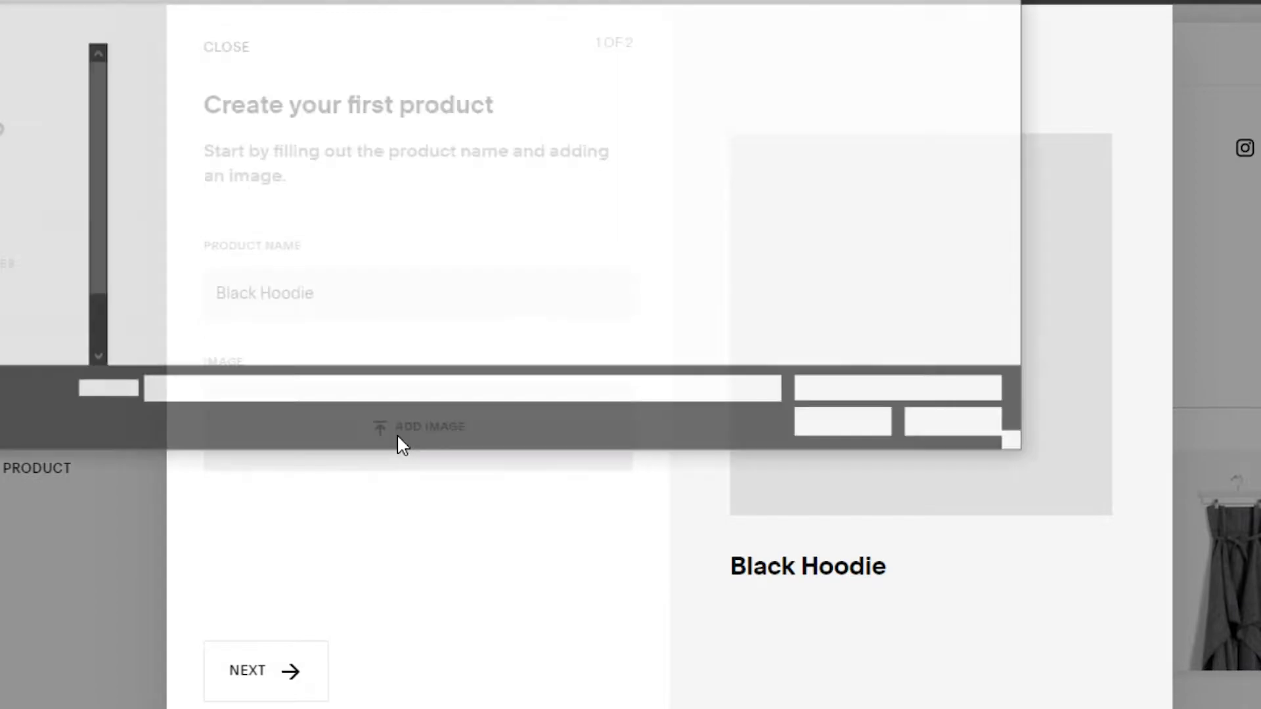
{"action": "scroll", "coordinate": [70, 191], "scroll_direction": "down", "scroll_amount": 5}
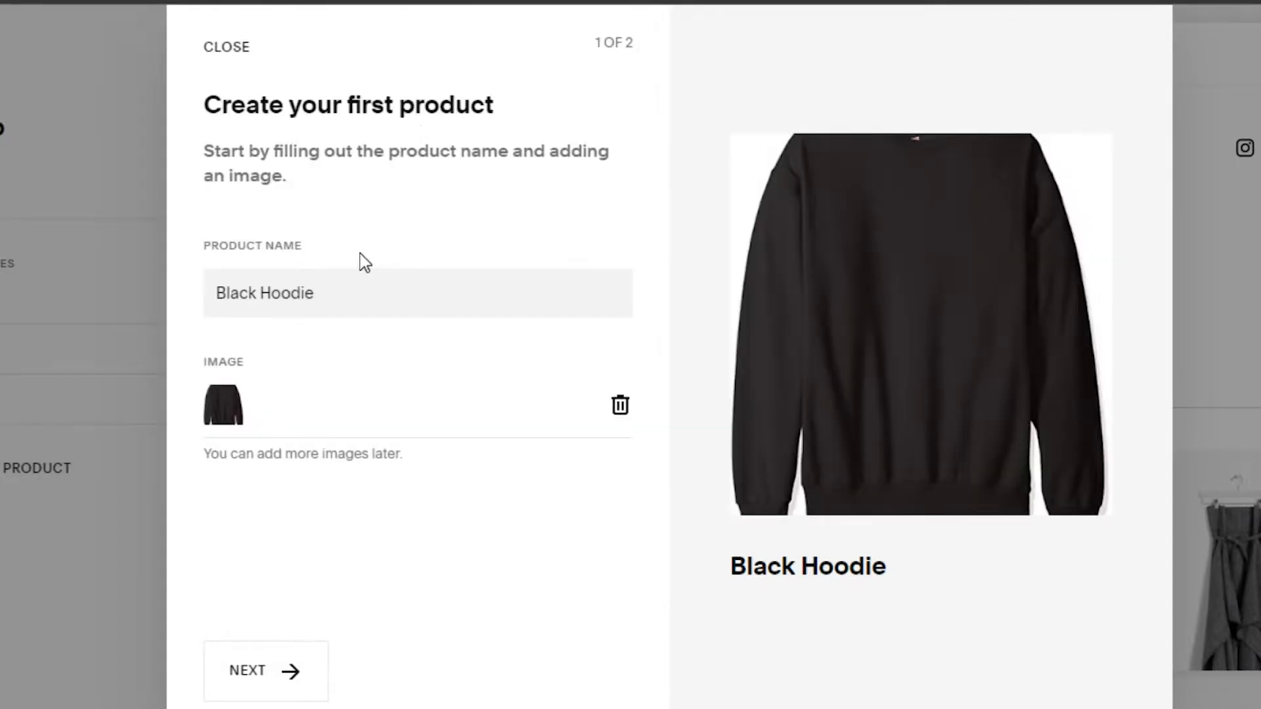
Set the product's price to $46.00, give it a limited stock quantity, and continue to its additional details
{"action": "left_click", "coordinate": [297, 689]}
{"action": "left_click", "coordinate": [613, 202]}
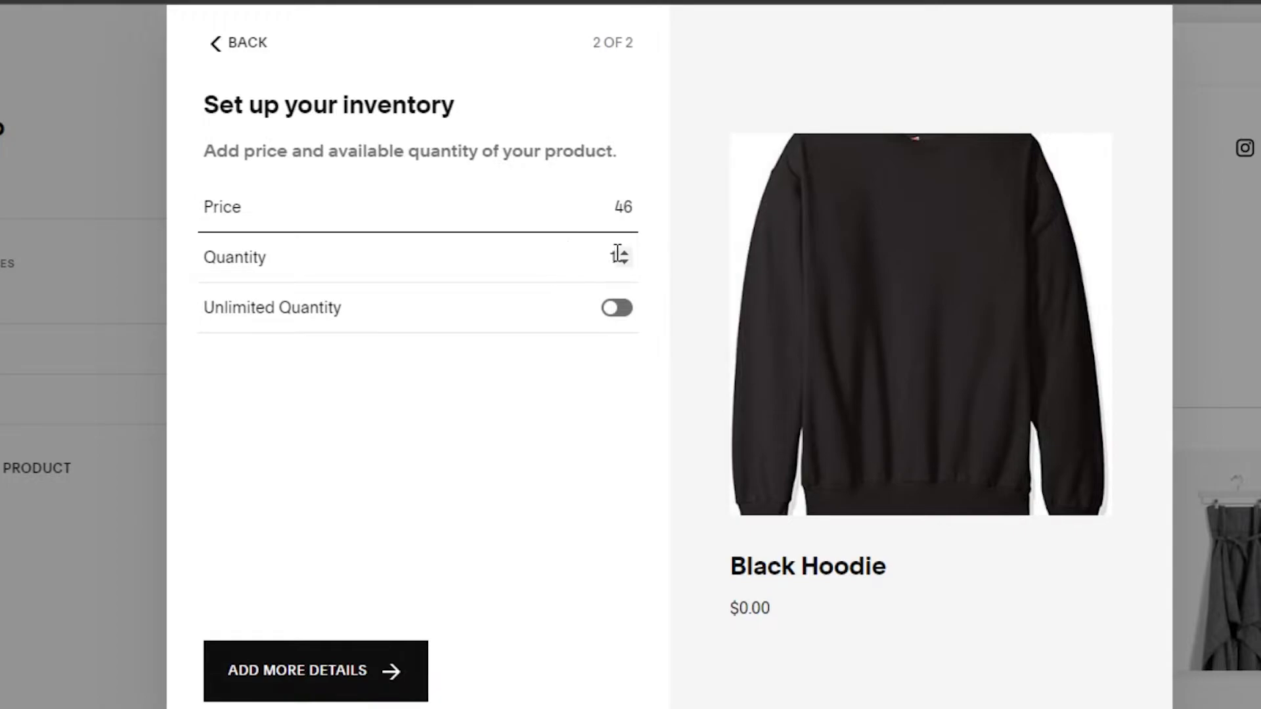
{"action": "left_click", "coordinate": [617, 308]}
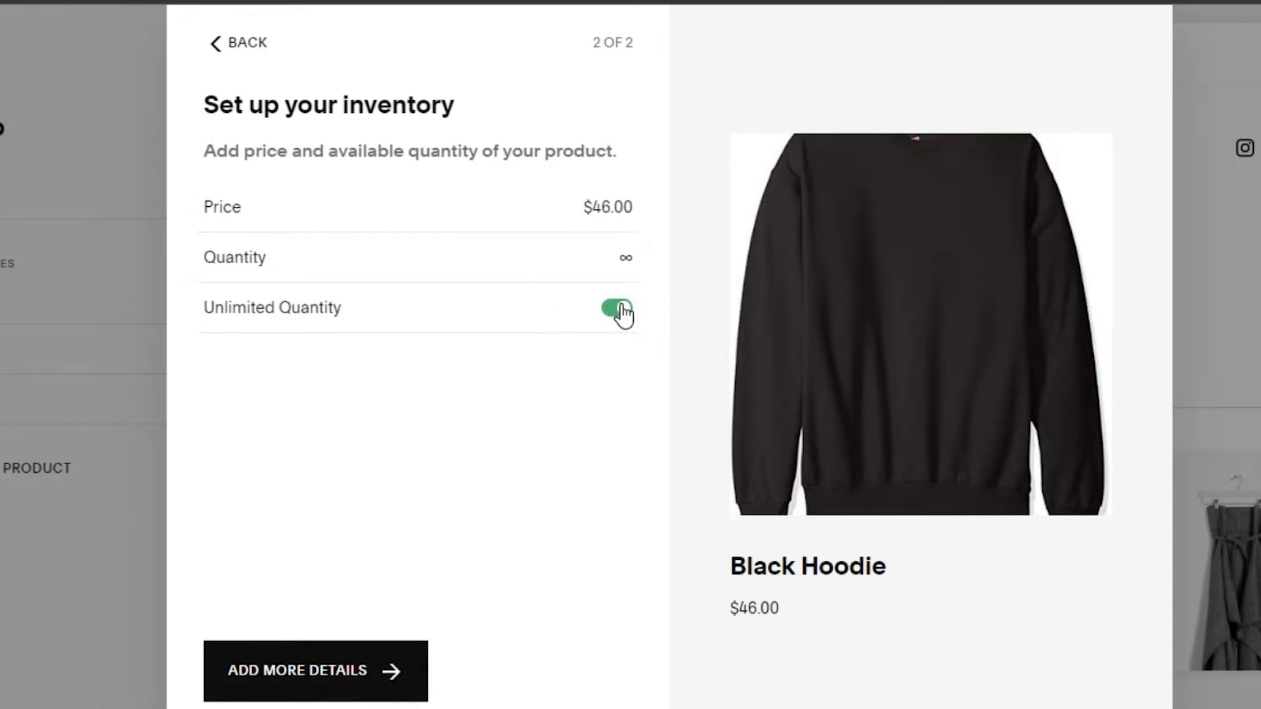
{"action": "left_click", "coordinate": [623, 254]}
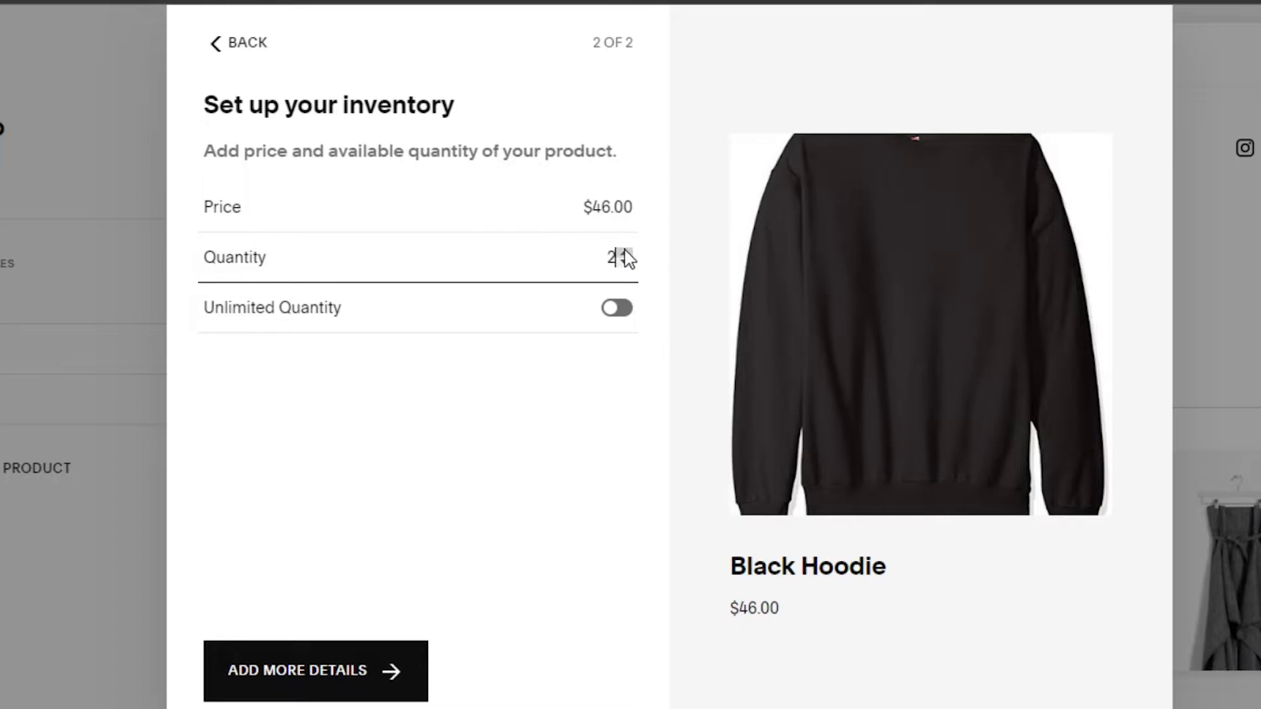
{"action": "left_click", "coordinate": [358, 683]}
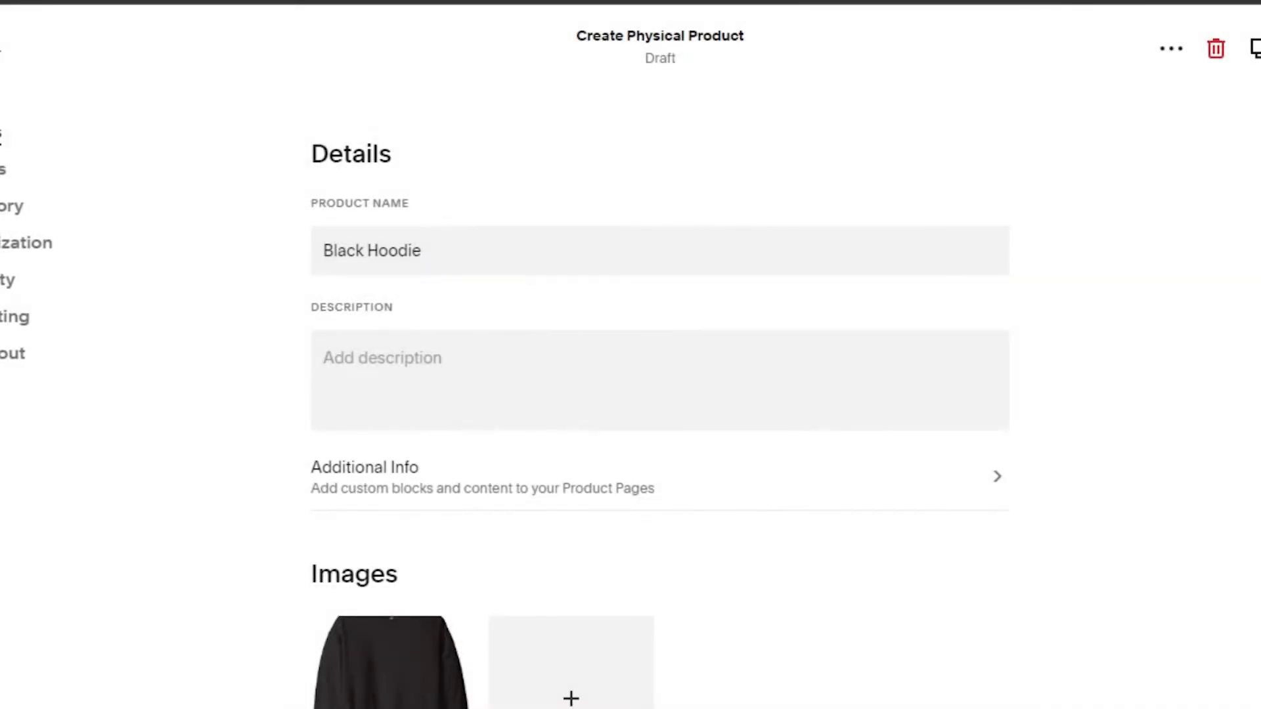
Look through the product's inventory, organization, visibility, marketing and checkout settings, including the custom button label option
{"action": "scroll", "coordinate": [656, 394], "scroll_direction": "down", "scroll_amount": 3}
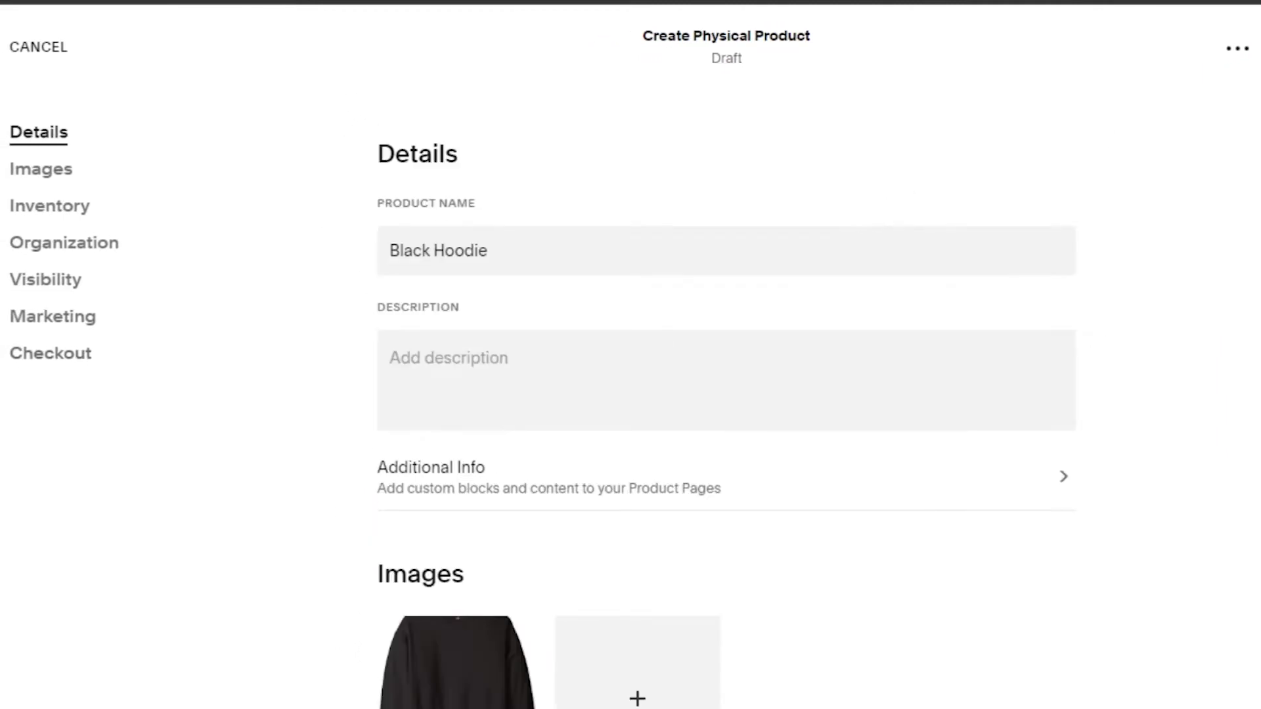
{"action": "scroll", "coordinate": [722, 394], "scroll_direction": "down", "scroll_amount": 15}
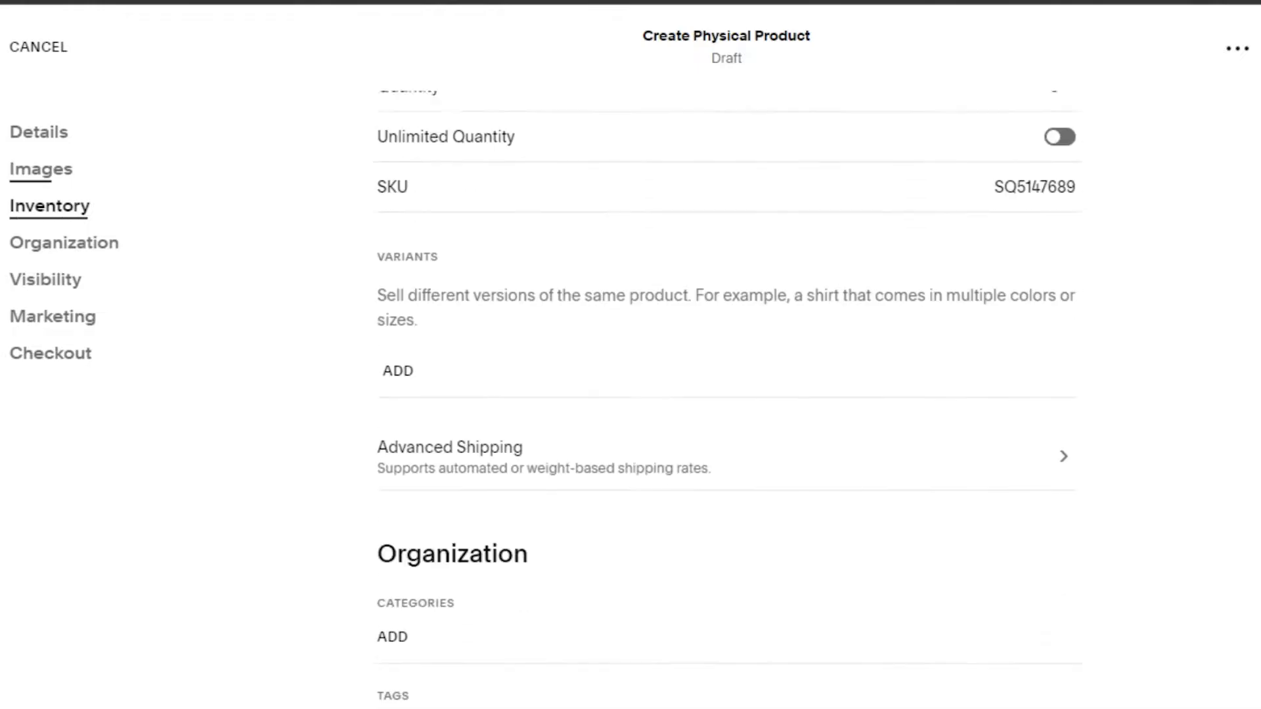
{"action": "scroll", "coordinate": [824, 89], "scroll_direction": "down", "scroll_amount": 1}
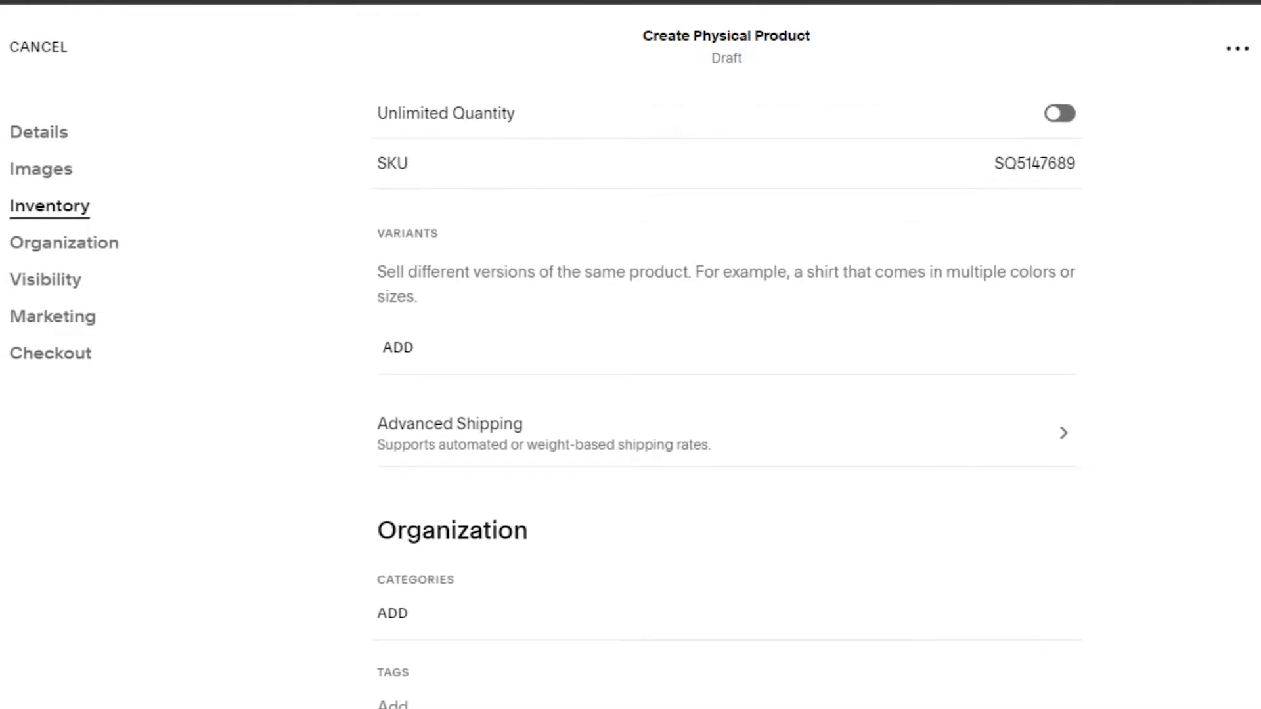
{"action": "scroll", "coordinate": [722, 394], "scroll_direction": "down", "scroll_amount": 12}
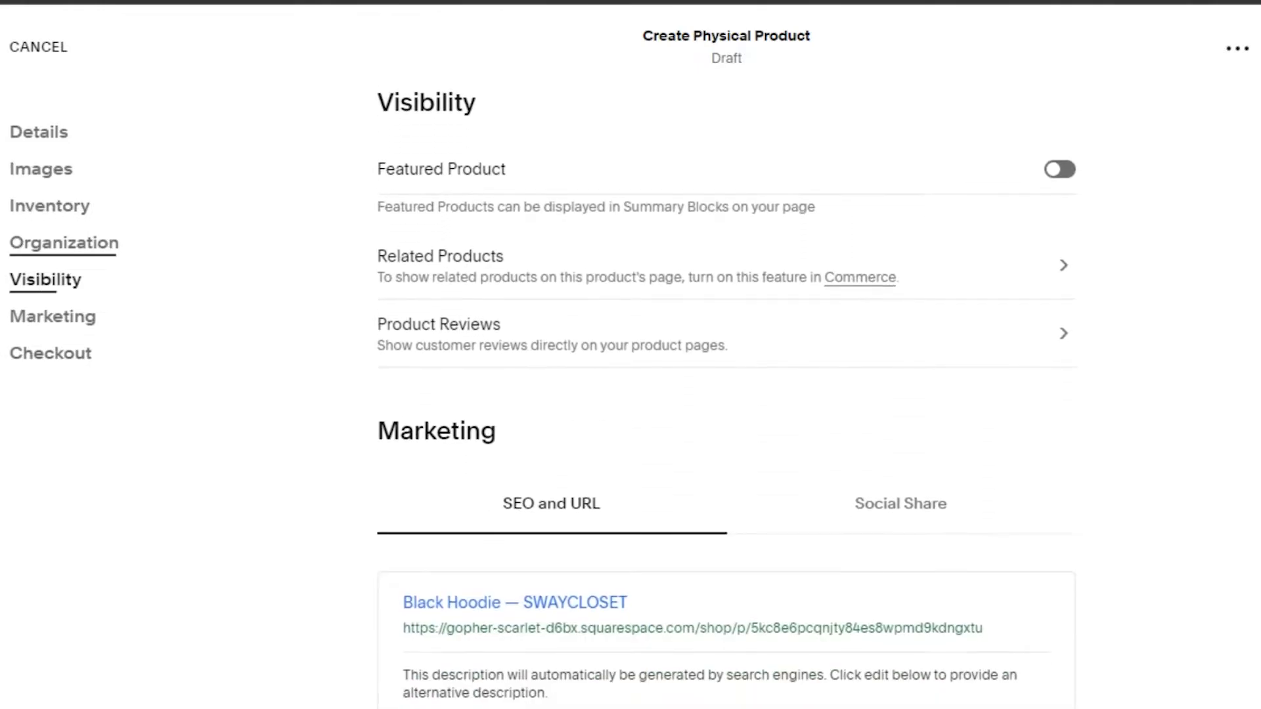
{"action": "scroll", "coordinate": [831, 195], "scroll_direction": "down", "scroll_amount": 9}
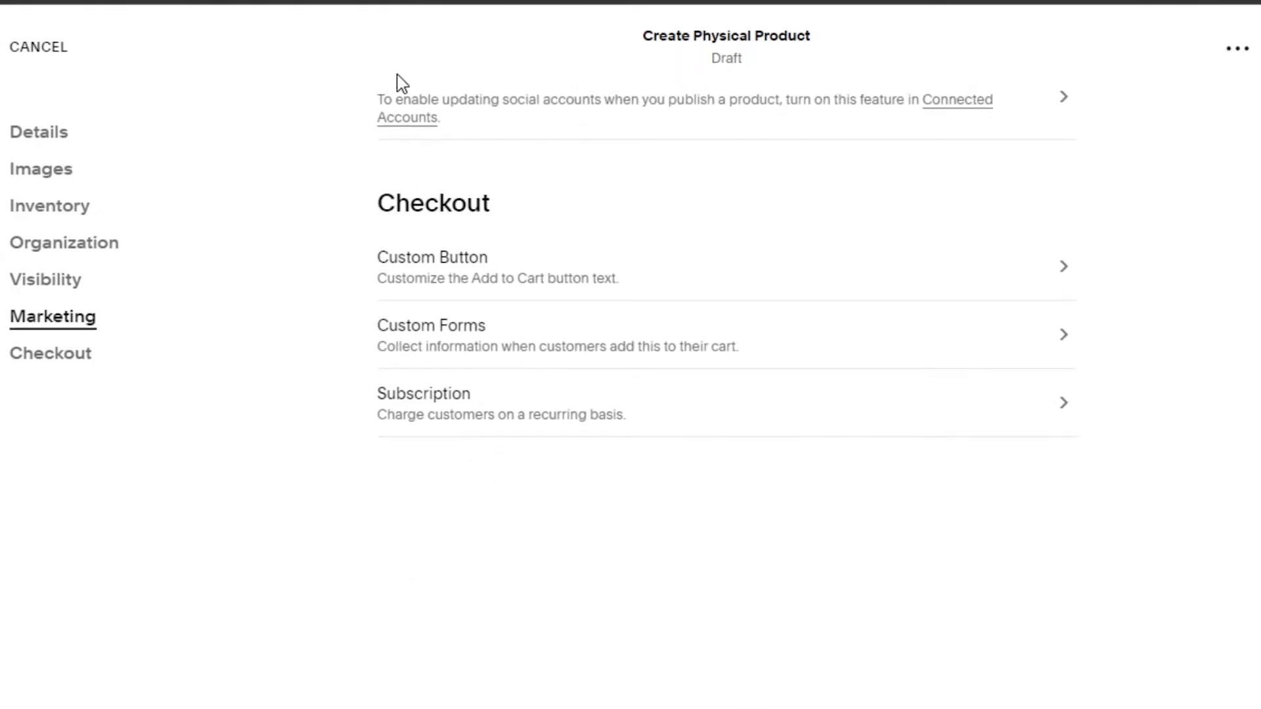
{"action": "left_click", "coordinate": [461, 289]}
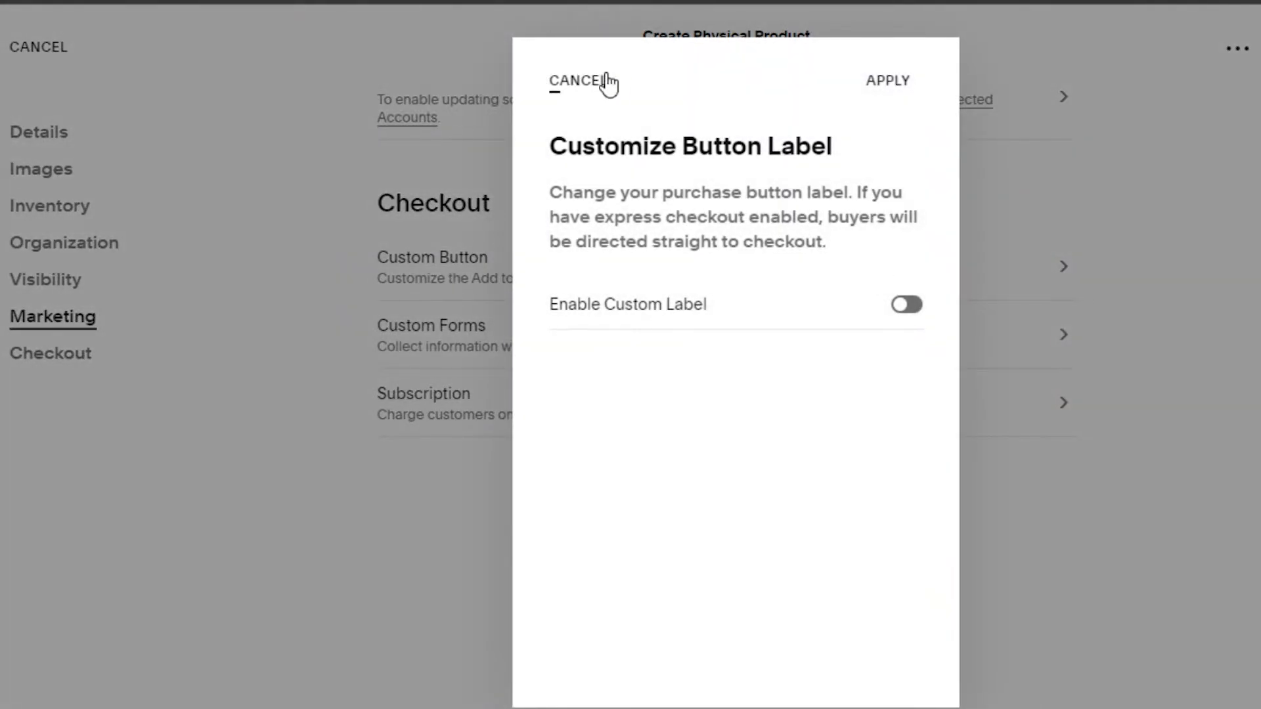
{"action": "left_click", "coordinate": [591, 80]}
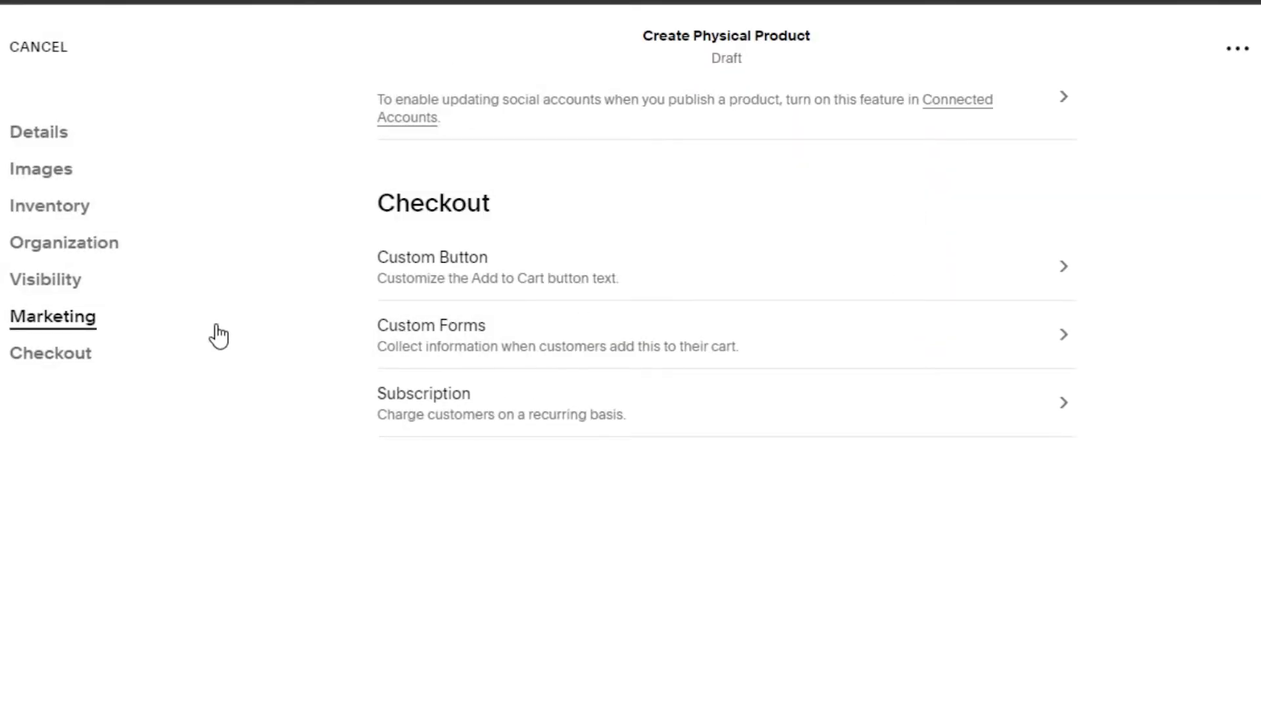
Save the Black Hoodie product and return to the Shop page's product overview
{"action": "scroll", "coordinate": [494, 310], "scroll_direction": "up", "scroll_amount": 20}
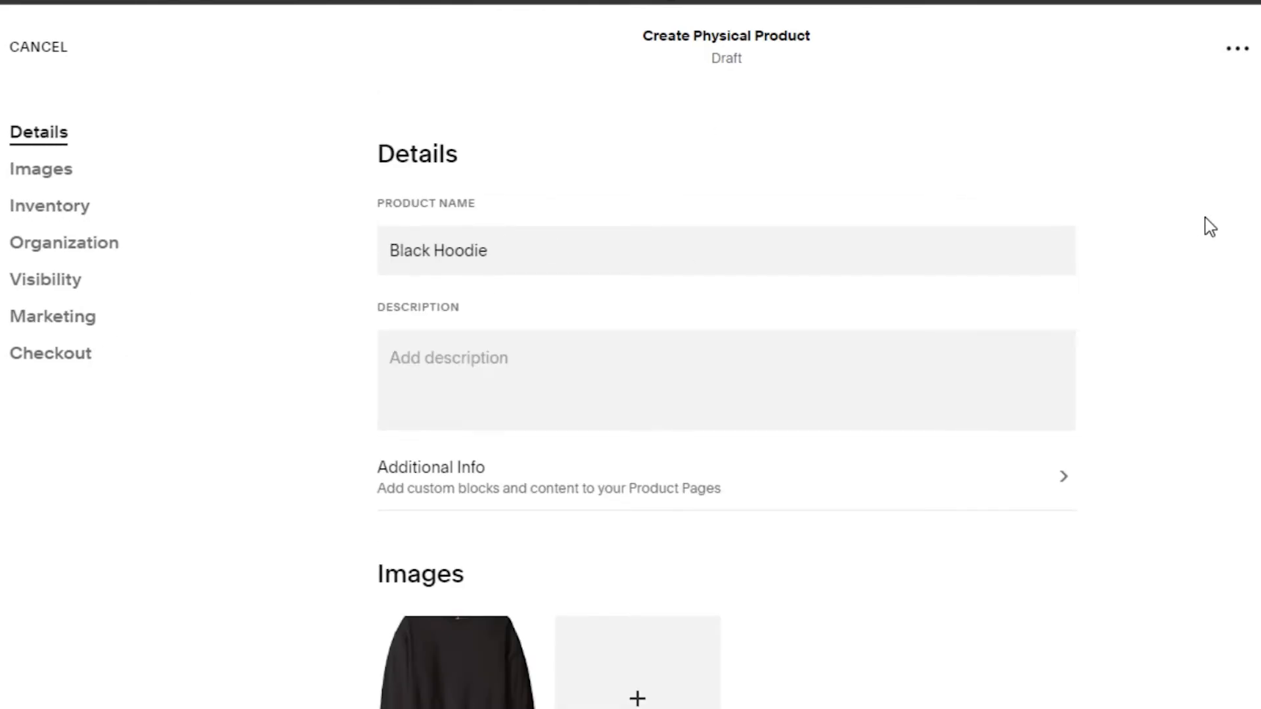
{"action": "left_click", "coordinate": [1, 47]}
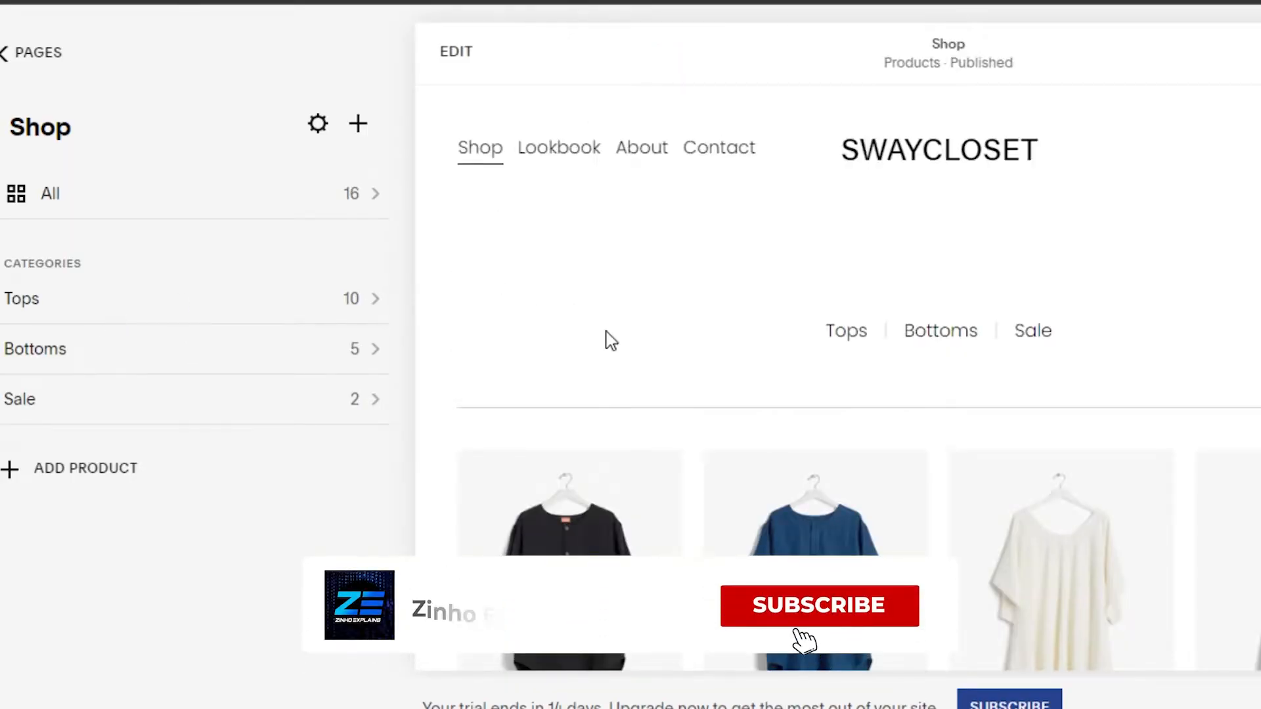
{"action": "scroll", "coordinate": [838, 377], "scroll_direction": "down", "scroll_amount": 3}
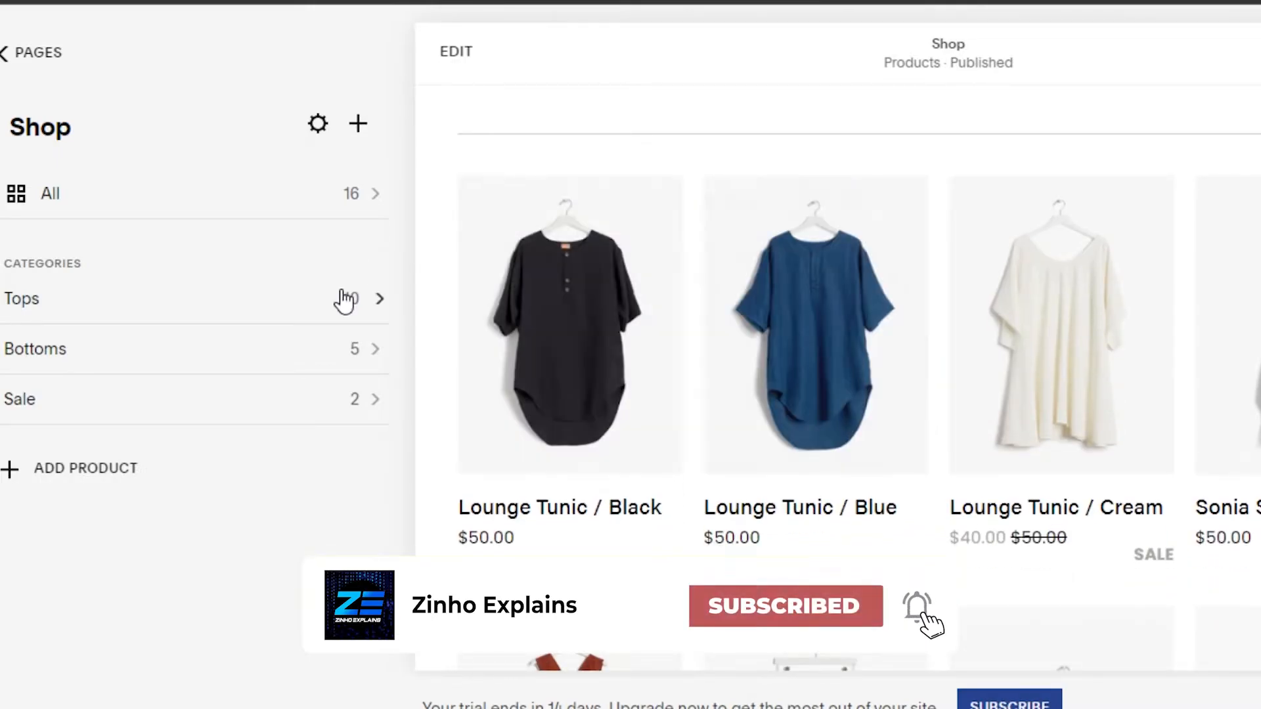
Delete the Lounge Tunic / Black demo product from the Tops category
{"action": "left_click", "coordinate": [342, 294]}
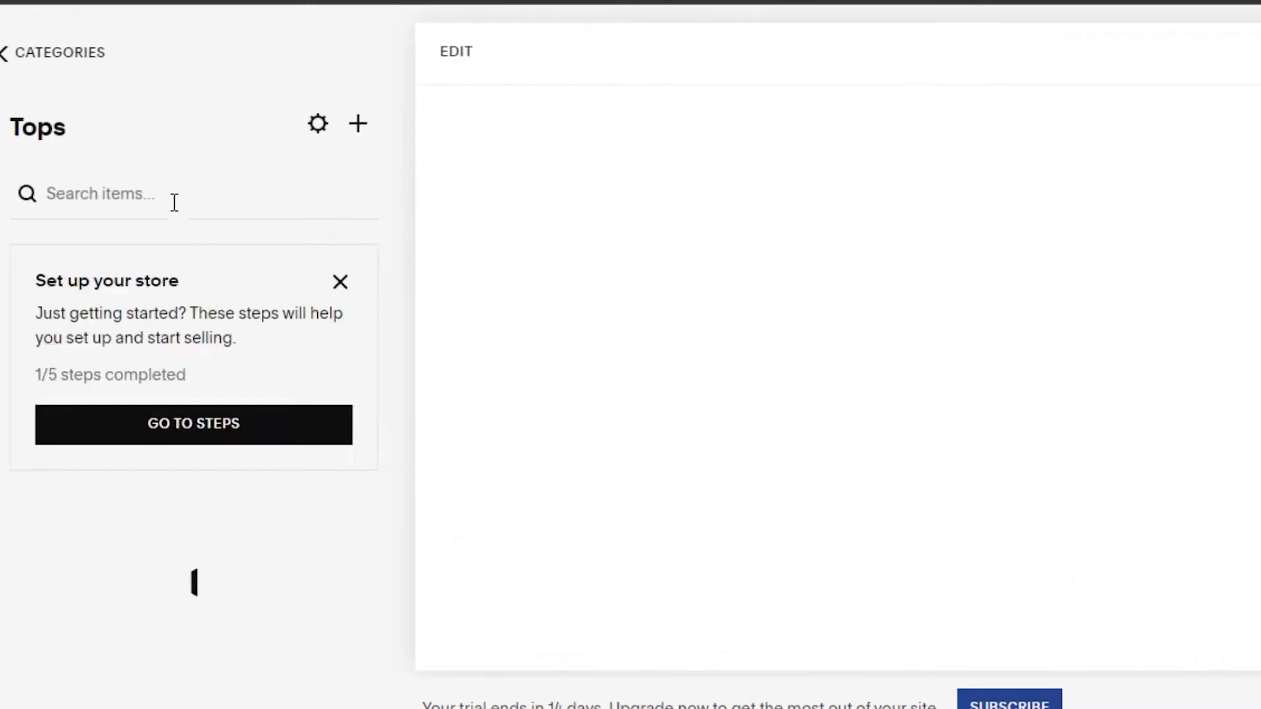
{"action": "mouse_move", "coordinate": [405, 526]}
{"action": "left_mouse_down"}
{"action": "mouse_move", "coordinate": [412, 651]}
{"action": "mouse_move", "coordinate": [422, 532]}
{"action": "mouse_move", "coordinate": [408, 521]}
{"action": "left_mouse_up"}
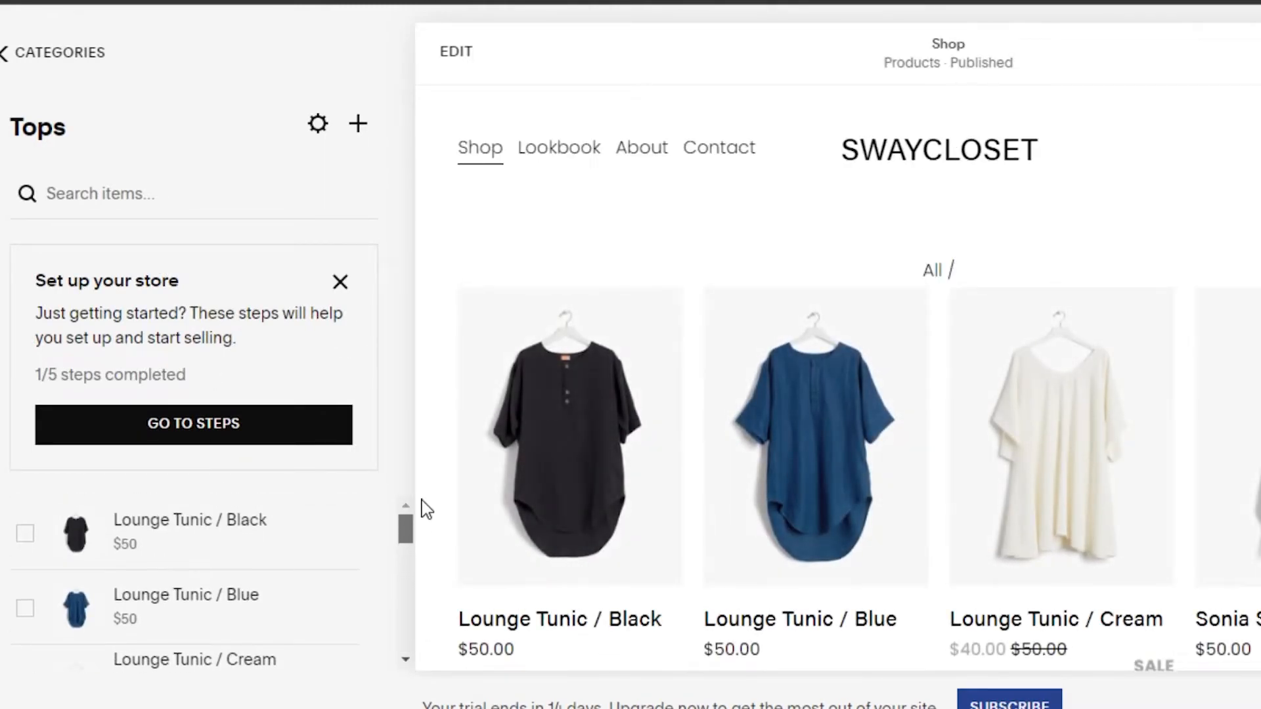
{"action": "left_click", "coordinate": [25, 536]}
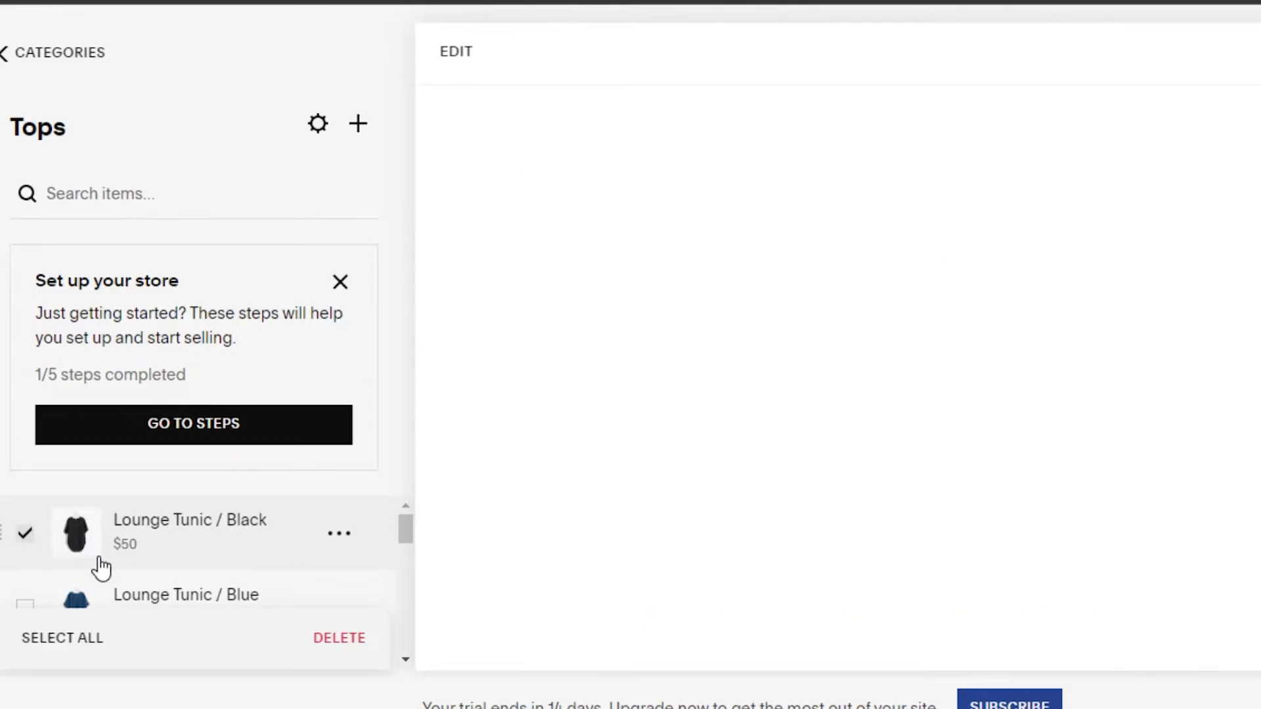
{"action": "left_click", "coordinate": [339, 638]}
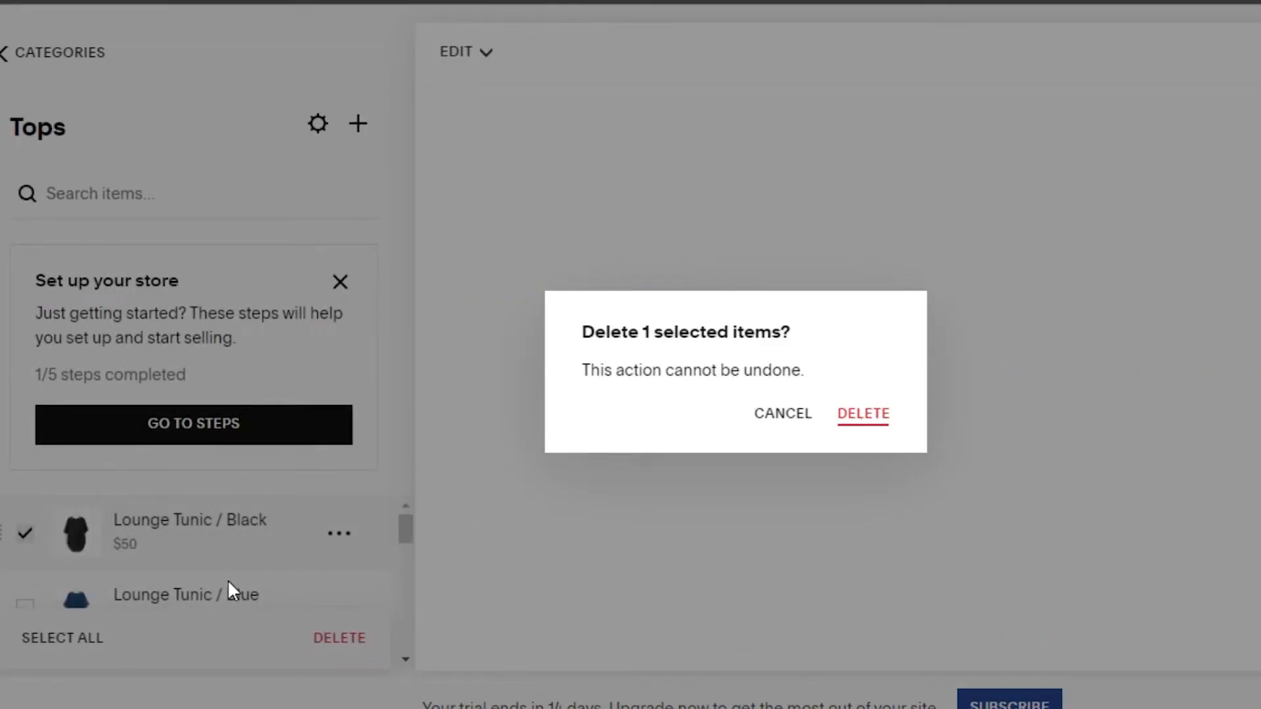
{"action": "left_click", "coordinate": [887, 418]}
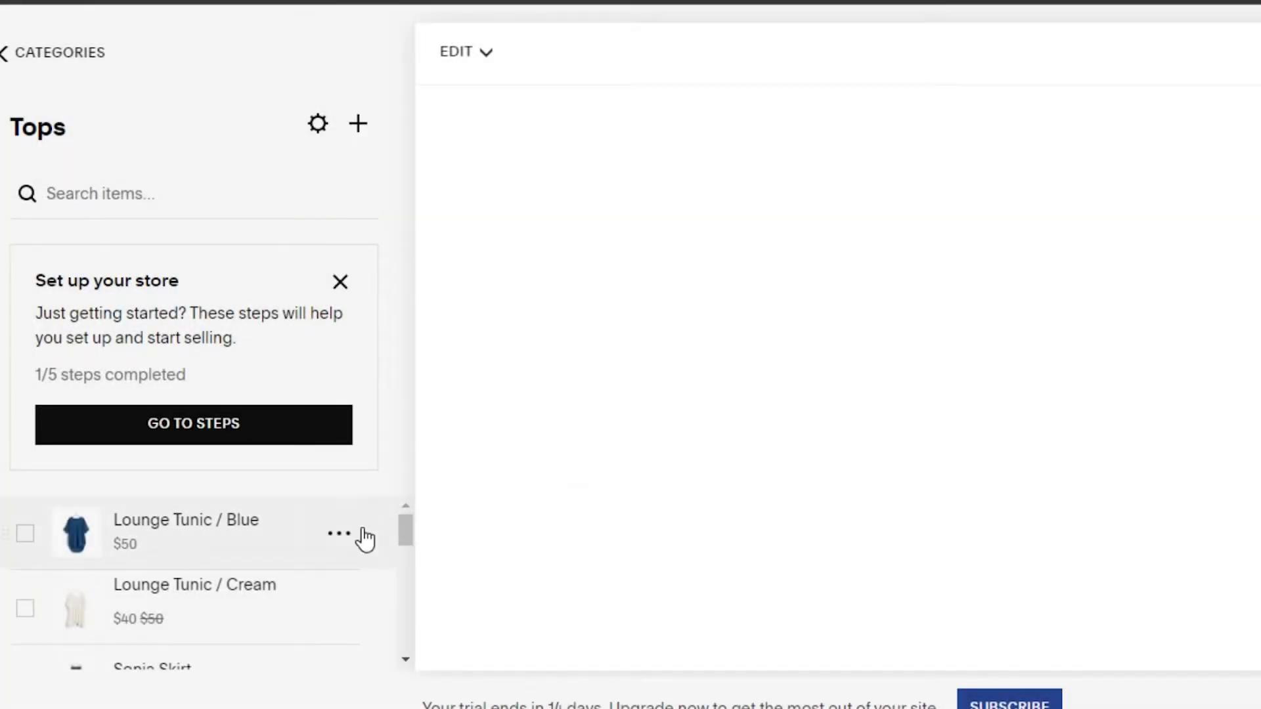
Dismiss the store setup prompt and look through the remaining products in the Tops category
{"action": "left_click_drag", "start_coordinate": [406, 545], "coordinate": [405, 594]}
{"action": "left_click", "coordinate": [342, 283]}
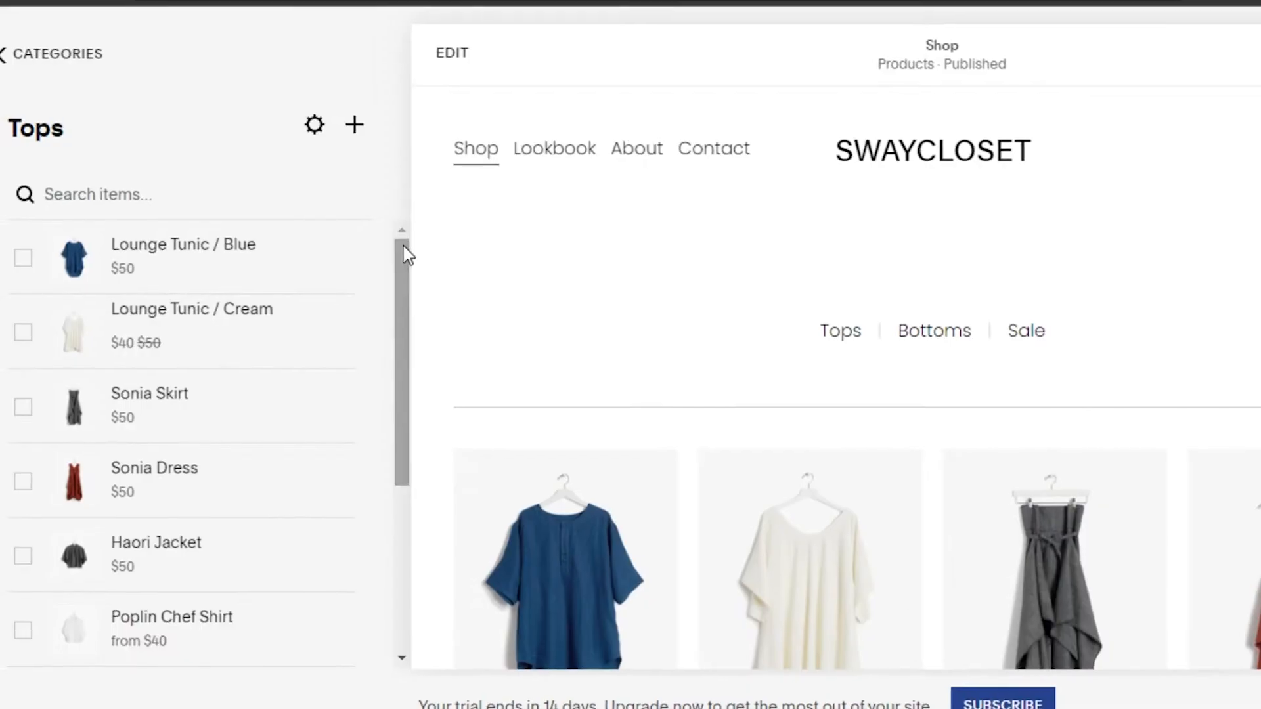
{"action": "left_click_drag", "start_coordinate": [404, 253], "coordinate": [384, 291]}
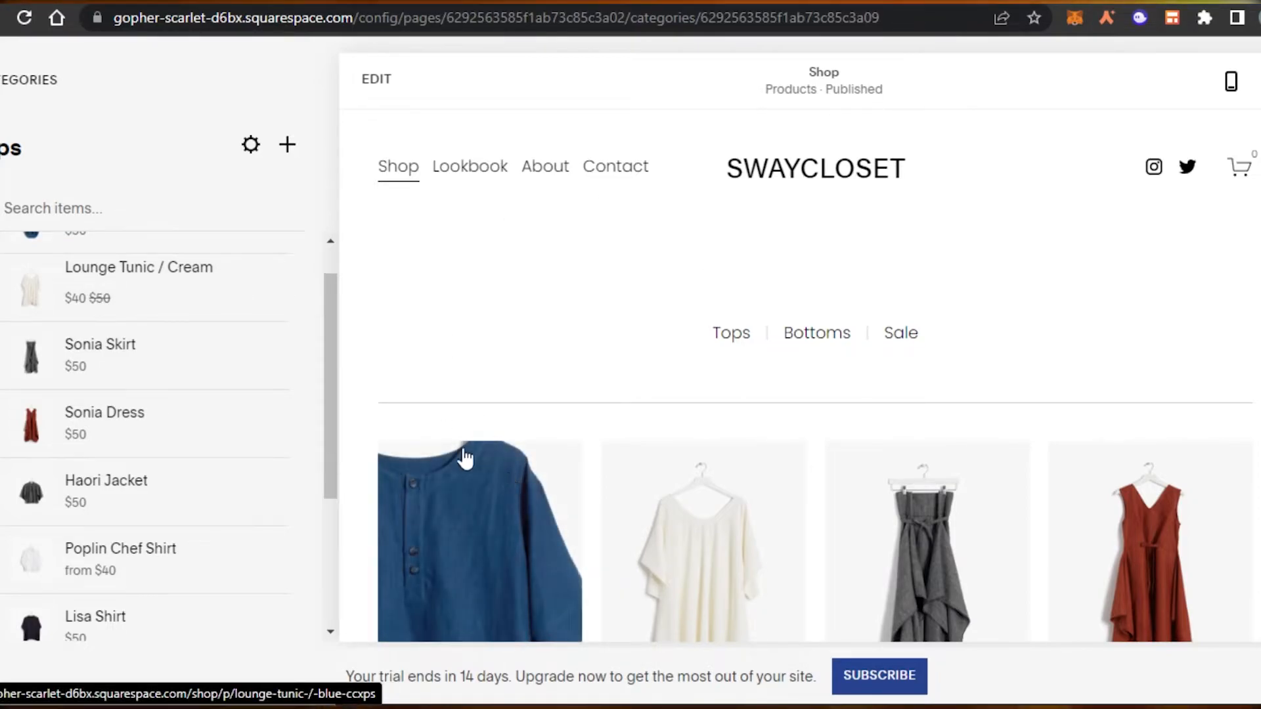
Open the Shop page for editing and look over its sections and product grid
{"action": "left_click", "coordinate": [386, 83]}
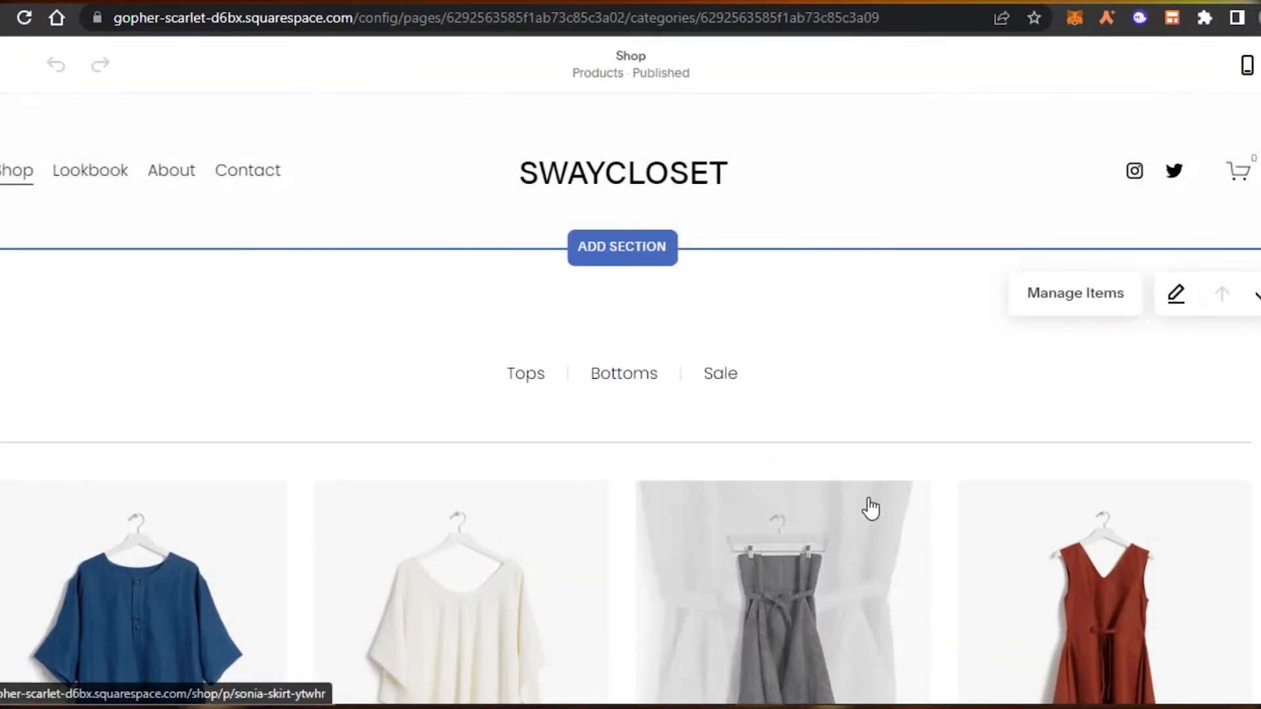
{"action": "scroll", "coordinate": [630, 394], "scroll_direction": "down", "scroll_amount": 10}
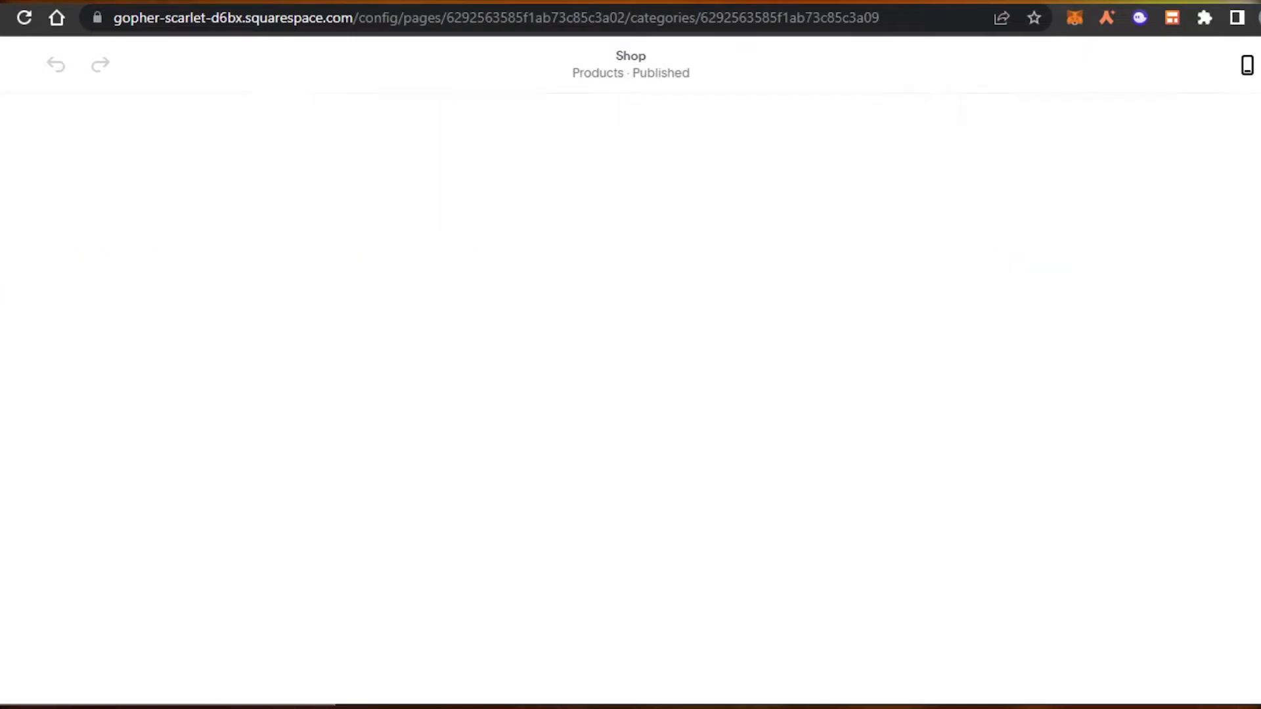
{"action": "scroll", "coordinate": [630, 394], "scroll_direction": "up", "scroll_amount": 10}
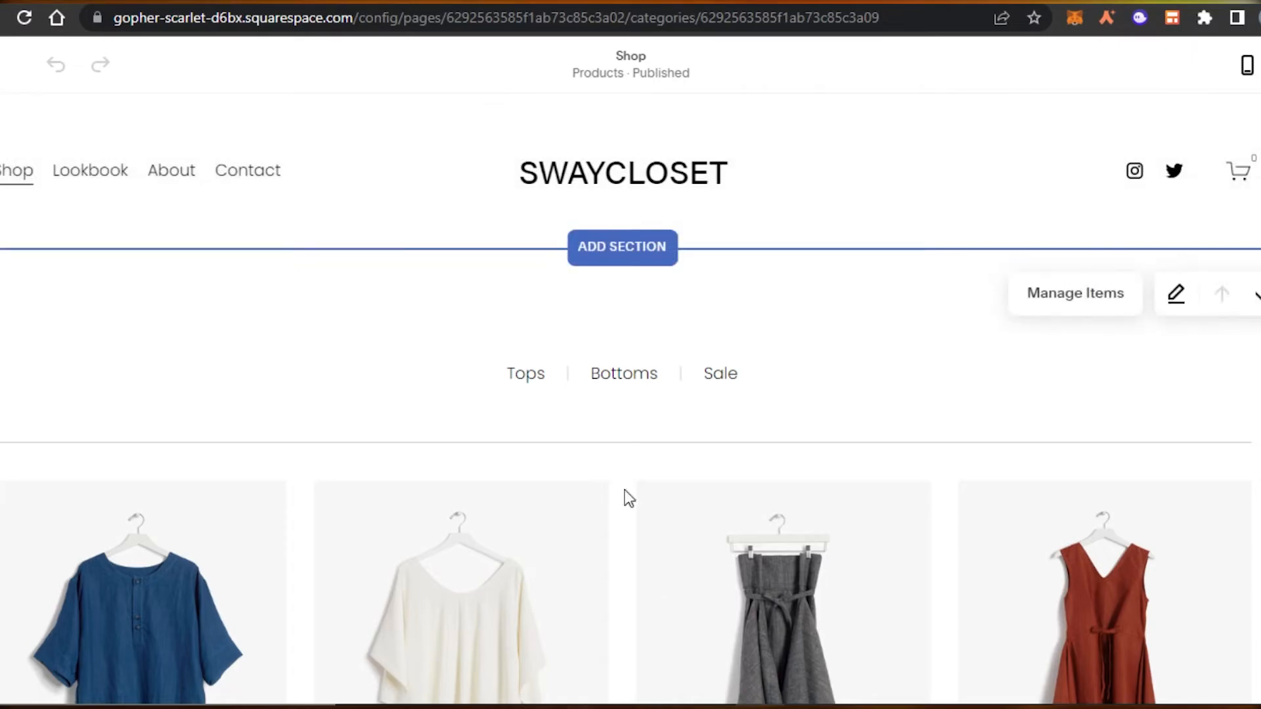
{"action": "scroll", "coordinate": [527, 420], "scroll_direction": "down", "scroll_amount": 5}
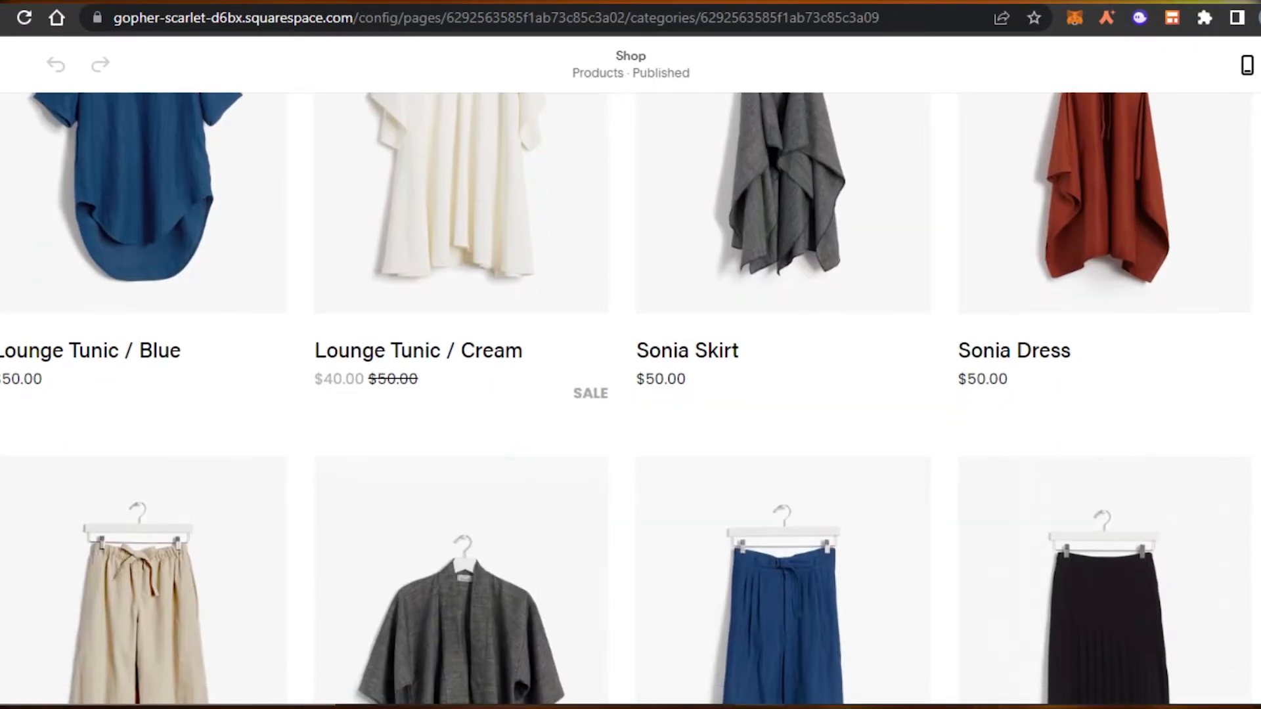
Open the Shop page's product management list and return to editing the page
{"action": "scroll", "coordinate": [371, 446], "scroll_direction": "up", "scroll_amount": 3}
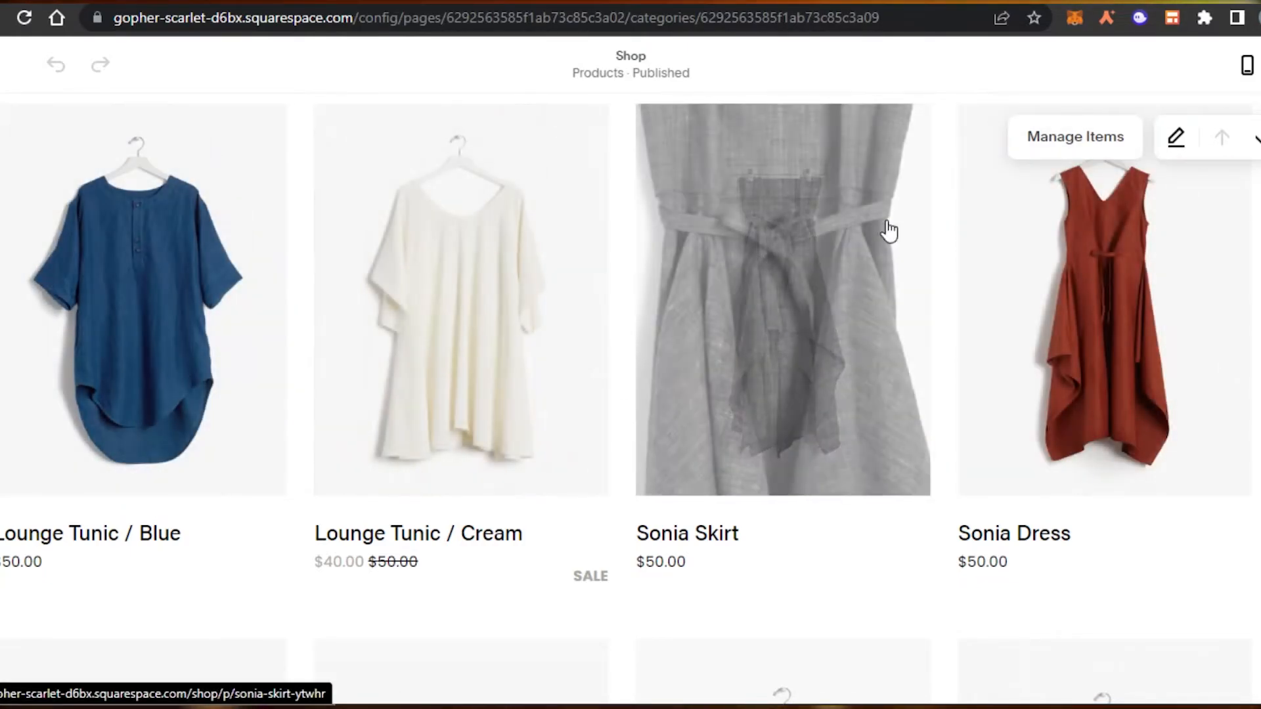
{"action": "left_click", "coordinate": [1050, 139]}
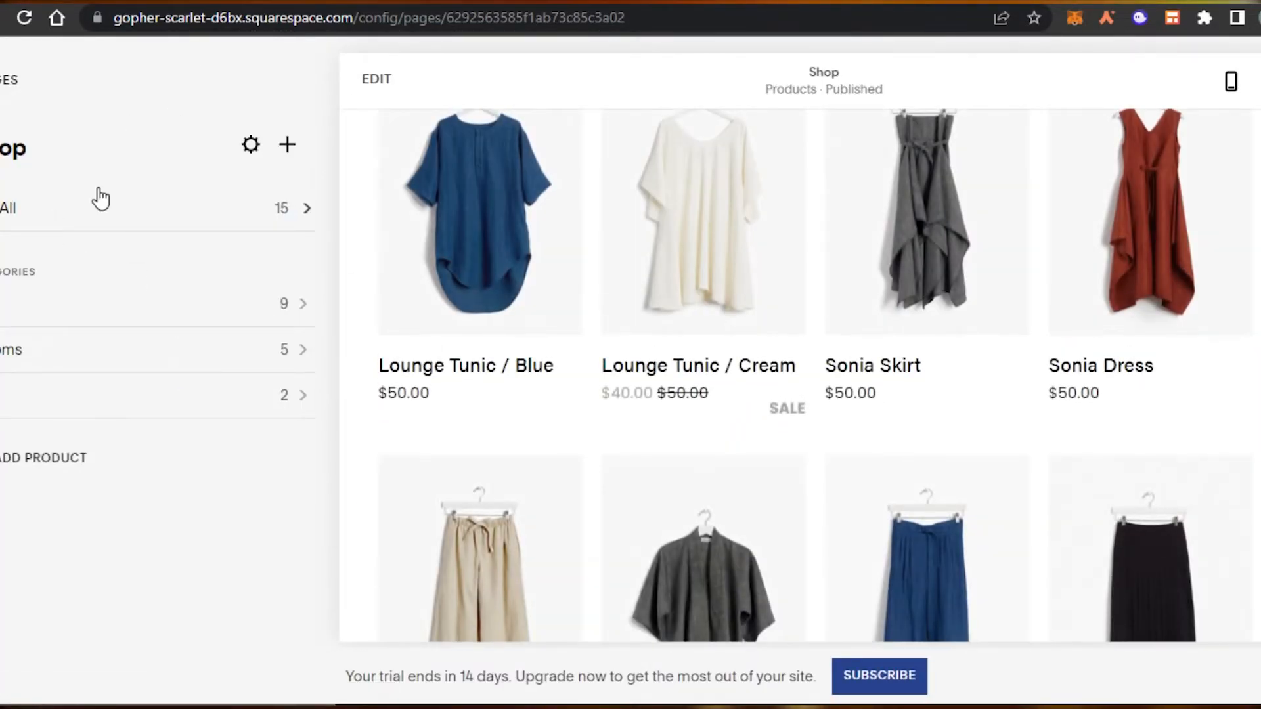
{"action": "left_click", "coordinate": [375, 79]}
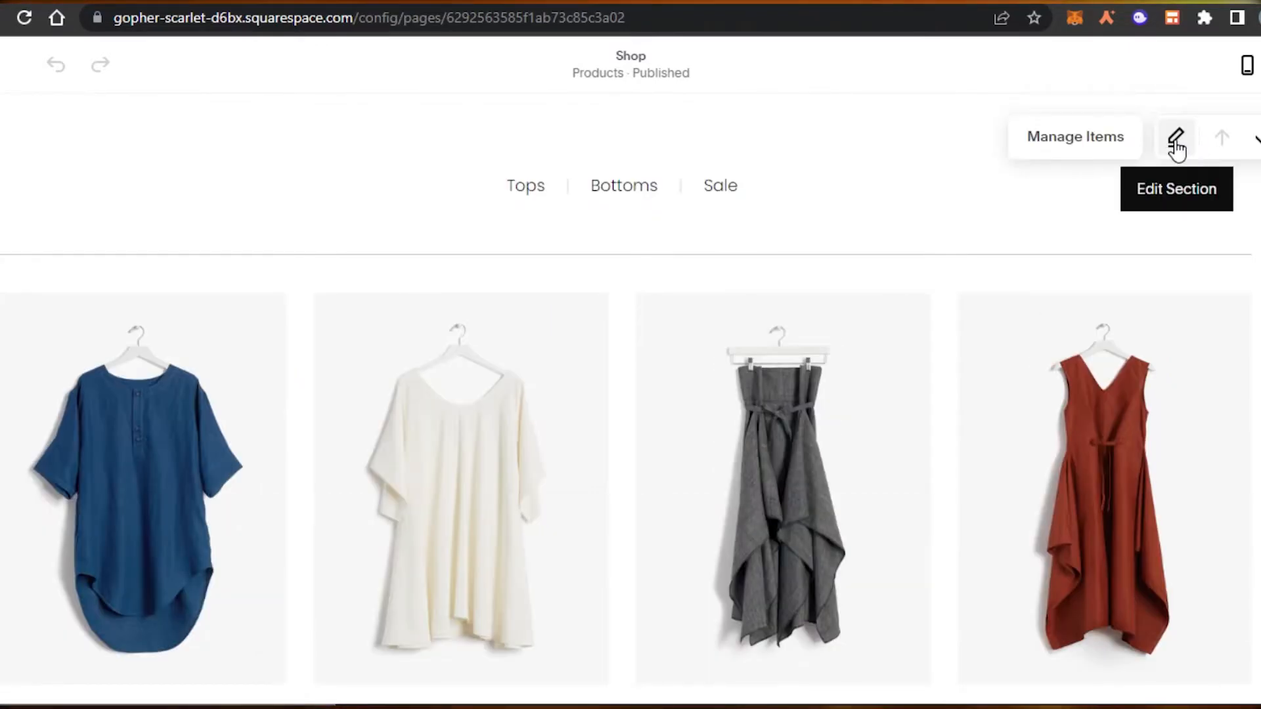
Examine the format options of the Shop page's product grid section, including spacing, columns, aspect ratio and price display
{"action": "left_click", "coordinate": [1176, 140]}
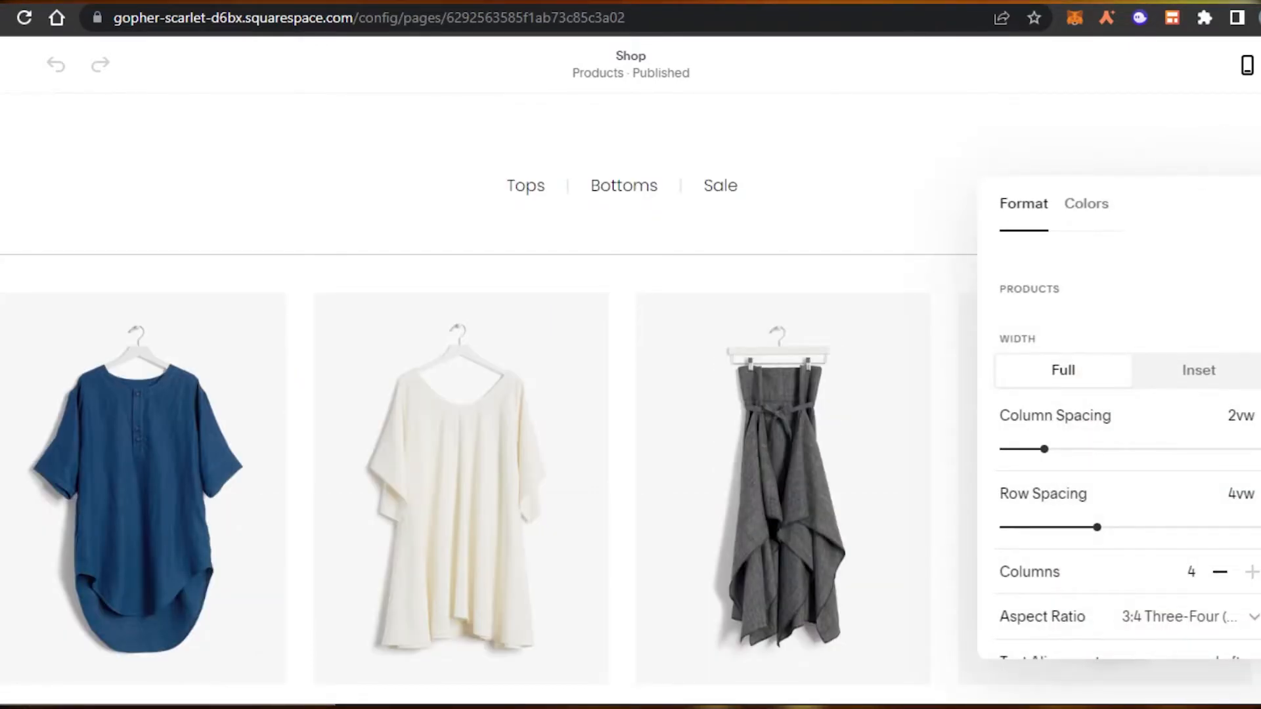
{"action": "scroll", "coordinate": [1116, 420], "scroll_direction": "down", "scroll_amount": 4}
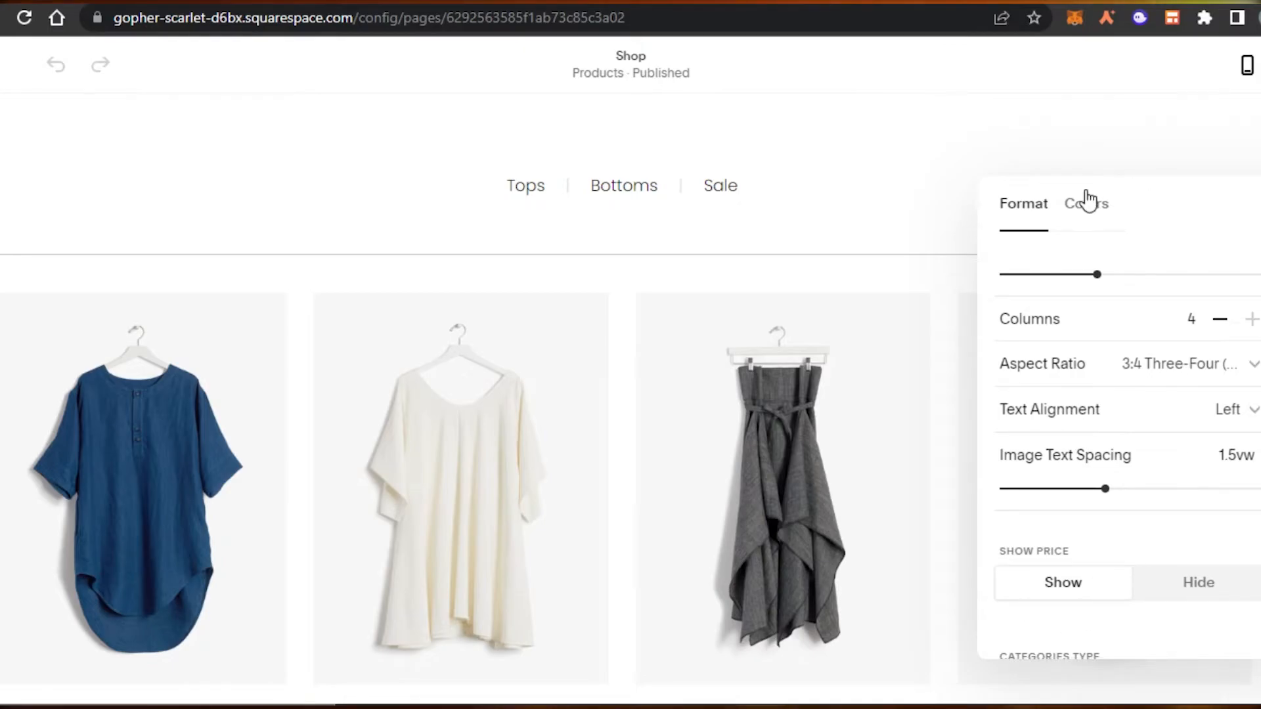
{"action": "left_click", "coordinate": [967, 183]}
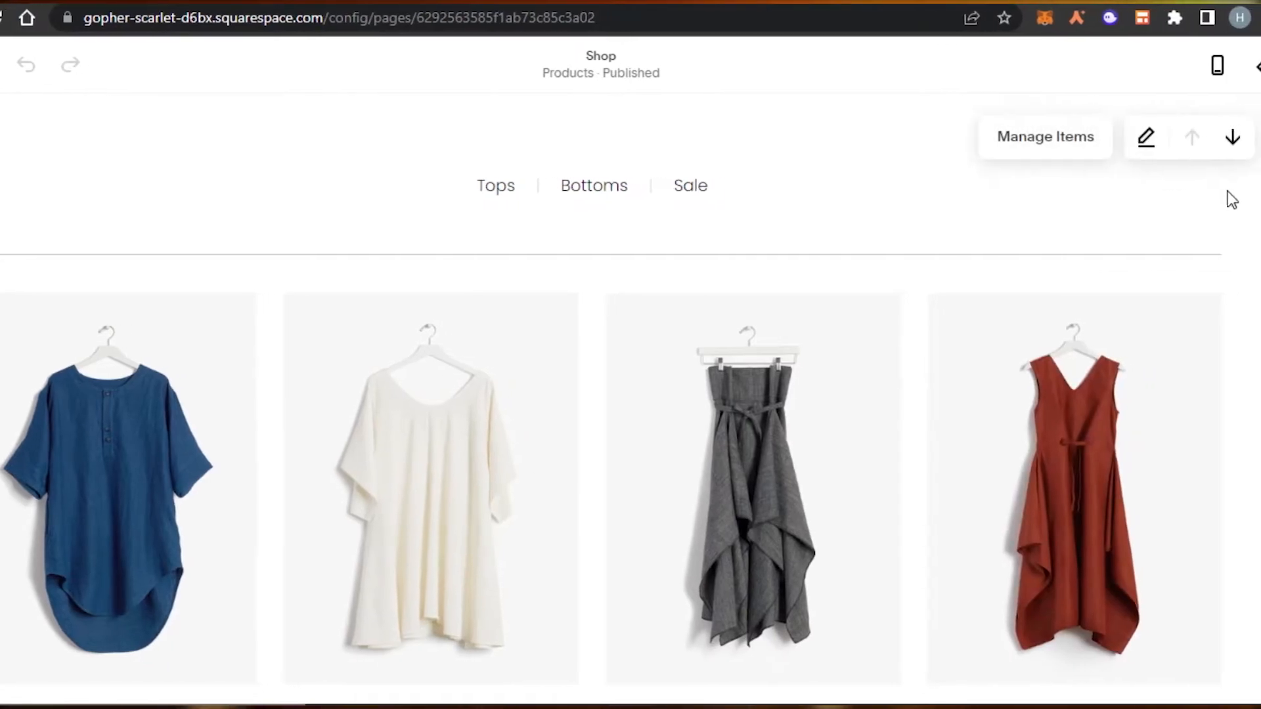
Start adding a section below the SS — 20 Lookbook text and browse the section categories, including the Logo Wall layouts
{"action": "scroll", "coordinate": [552, 372], "scroll_direction": "down", "scroll_amount": 15}
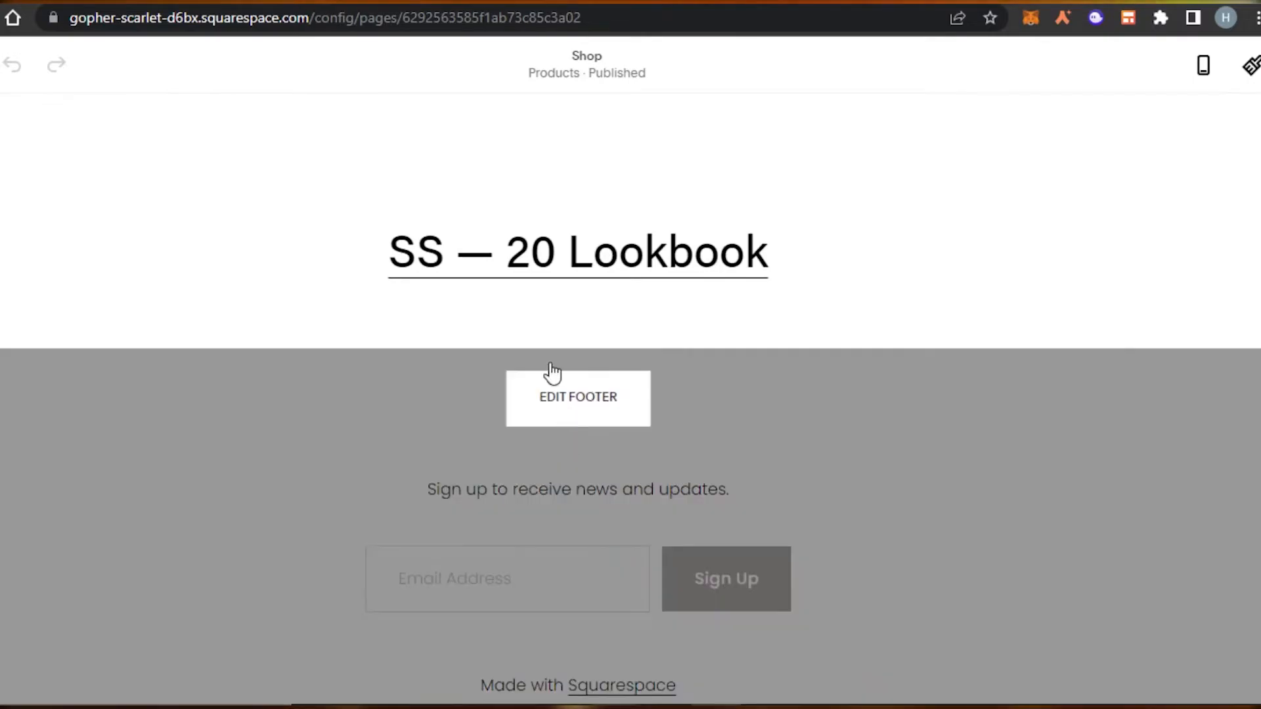
{"action": "left_click", "coordinate": [551, 372]}
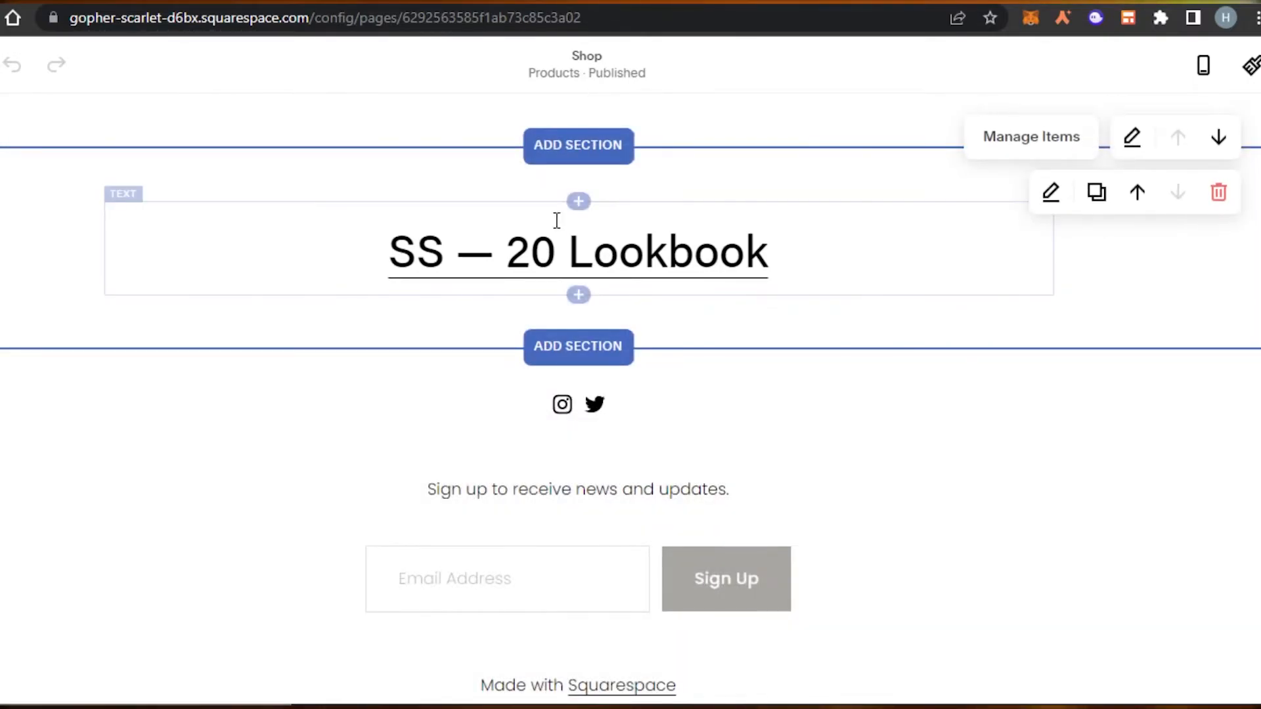
{"action": "left_click", "coordinate": [573, 347]}
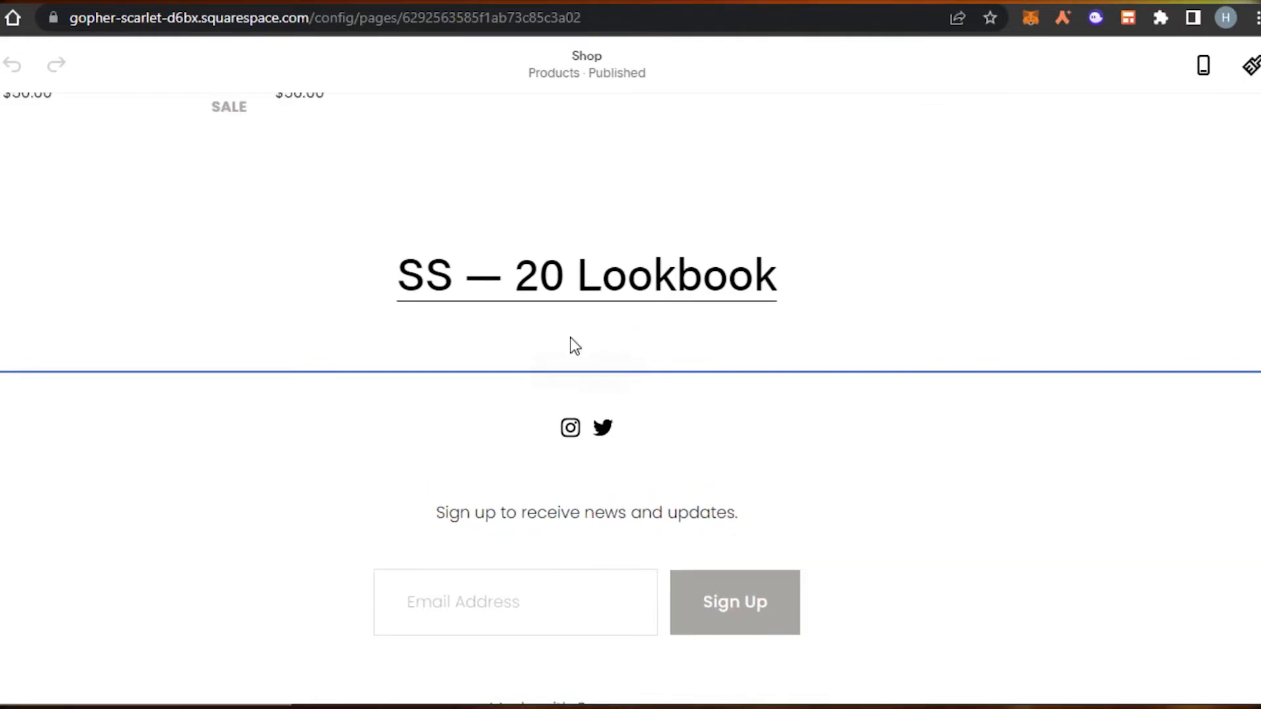
{"action": "left_click_drag", "start_coordinate": [293, 373], "coordinate": [331, 454]}
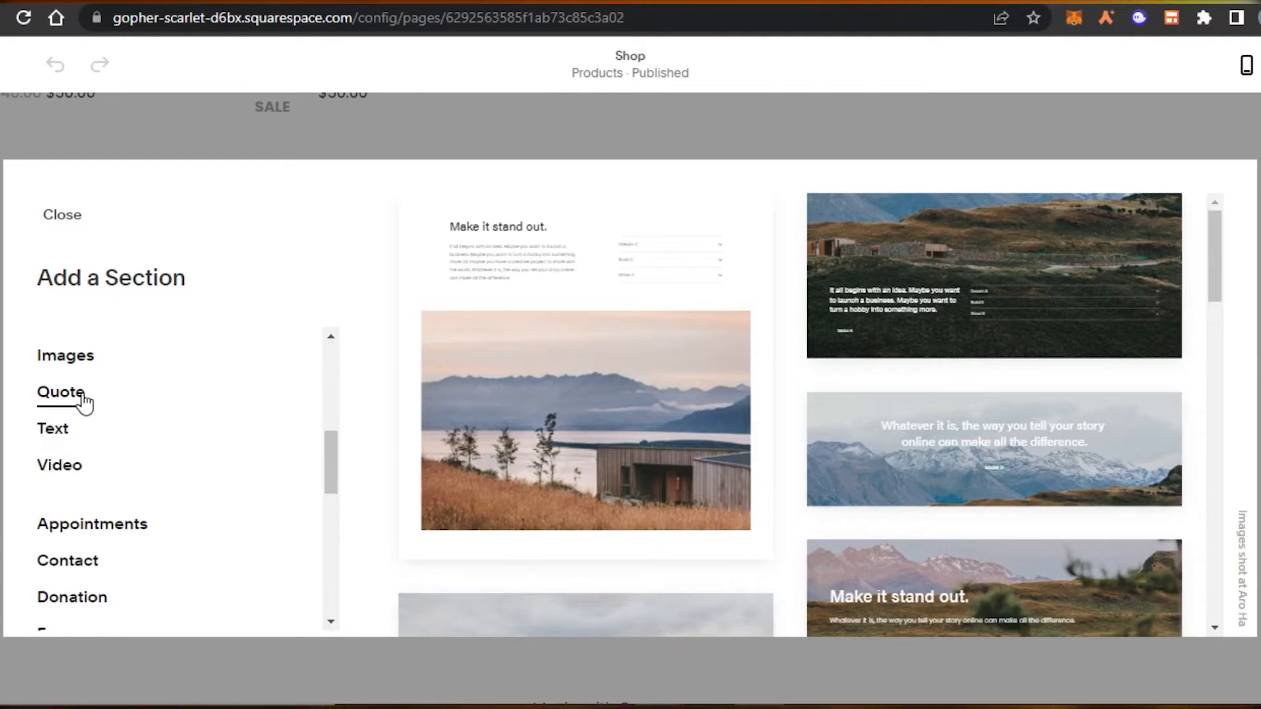
{"action": "left_click_drag", "start_coordinate": [329, 464], "coordinate": [338, 366]}
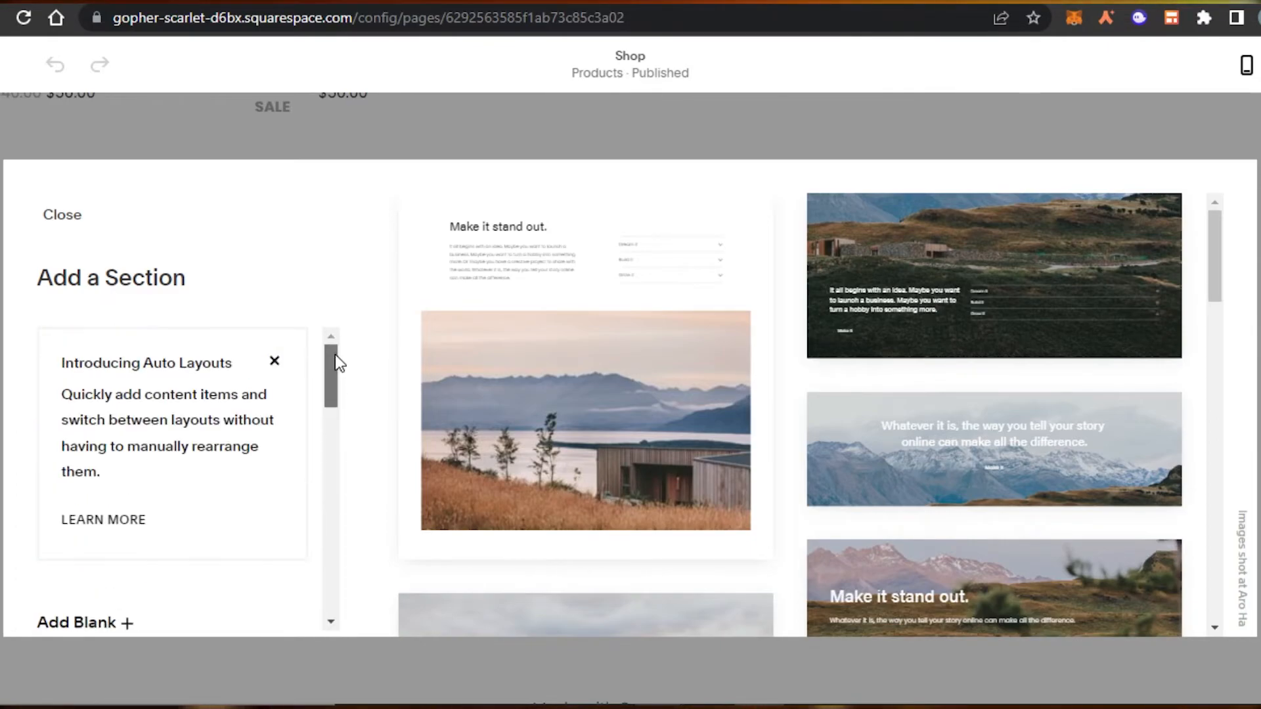
{"action": "left_click_drag", "start_coordinate": [1209, 269], "coordinate": [1219, 340]}
{"action": "left_click_drag", "start_coordinate": [332, 378], "coordinate": [333, 578]}
{"action": "left_click", "coordinate": [87, 438]}
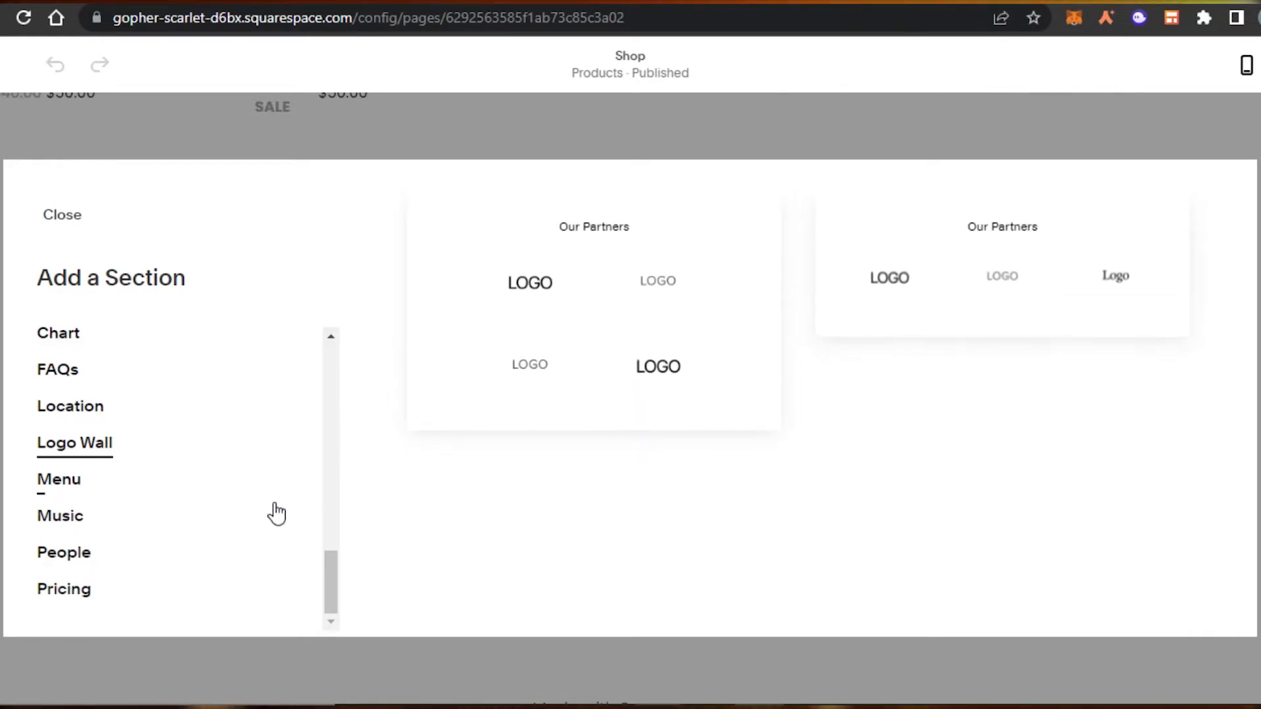
Add a Gallery section with the three-column staggered image layout below the SS — 20 Lookbook text
{"action": "left_click_drag", "start_coordinate": [326, 578], "coordinate": [331, 470]}
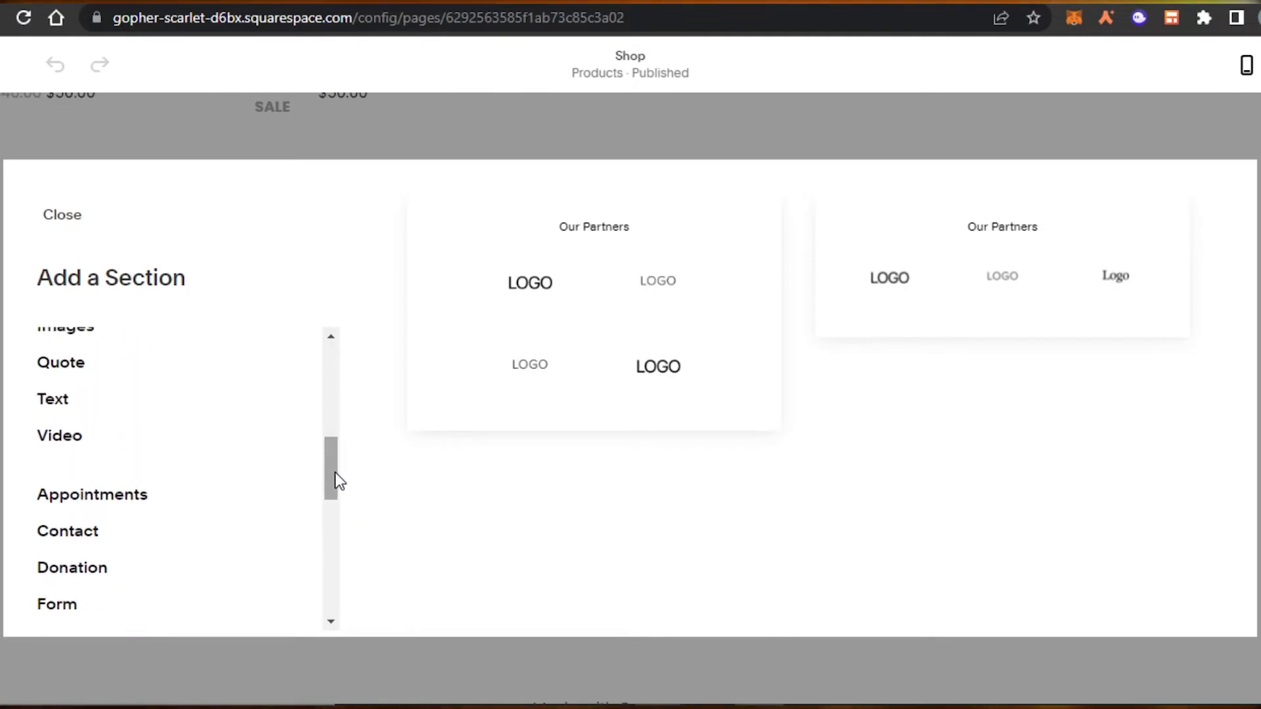
{"action": "scroll", "coordinate": [85, 411], "scroll_direction": "up", "scroll_amount": 2}
{"action": "left_click", "coordinate": [85, 412]}
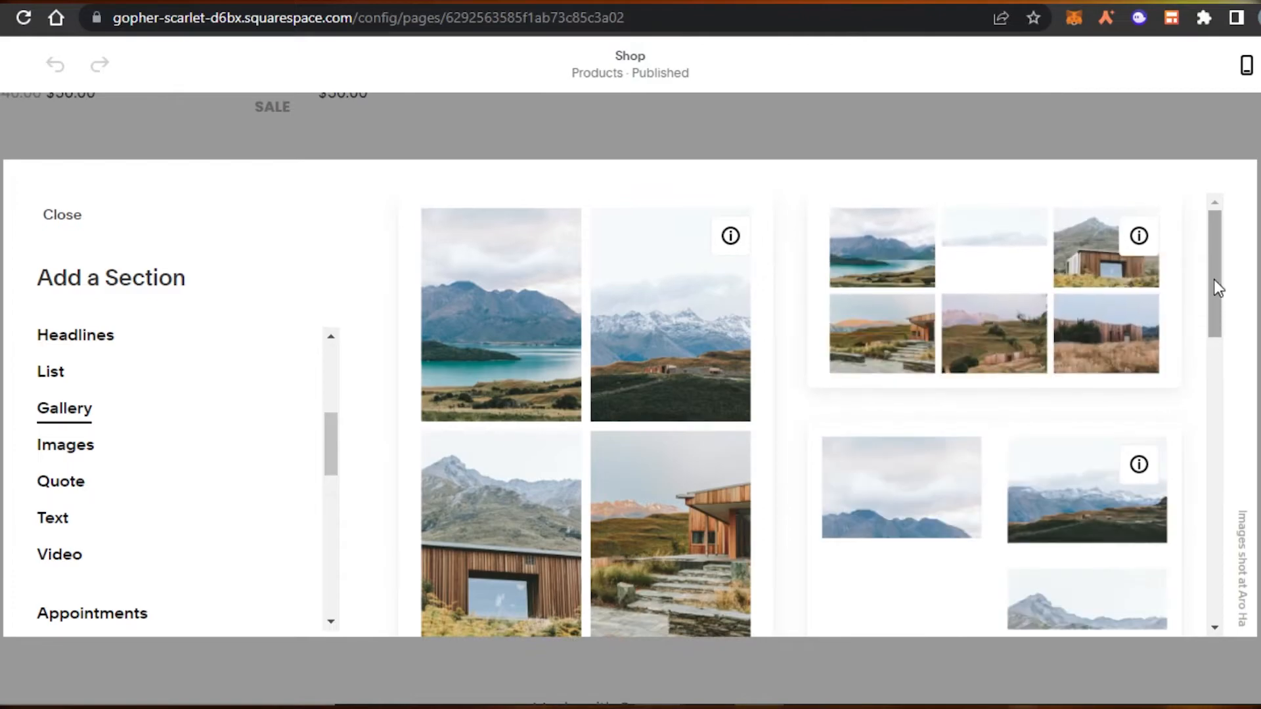
{"action": "left_click_drag", "start_coordinate": [1214, 306], "coordinate": [1220, 443]}
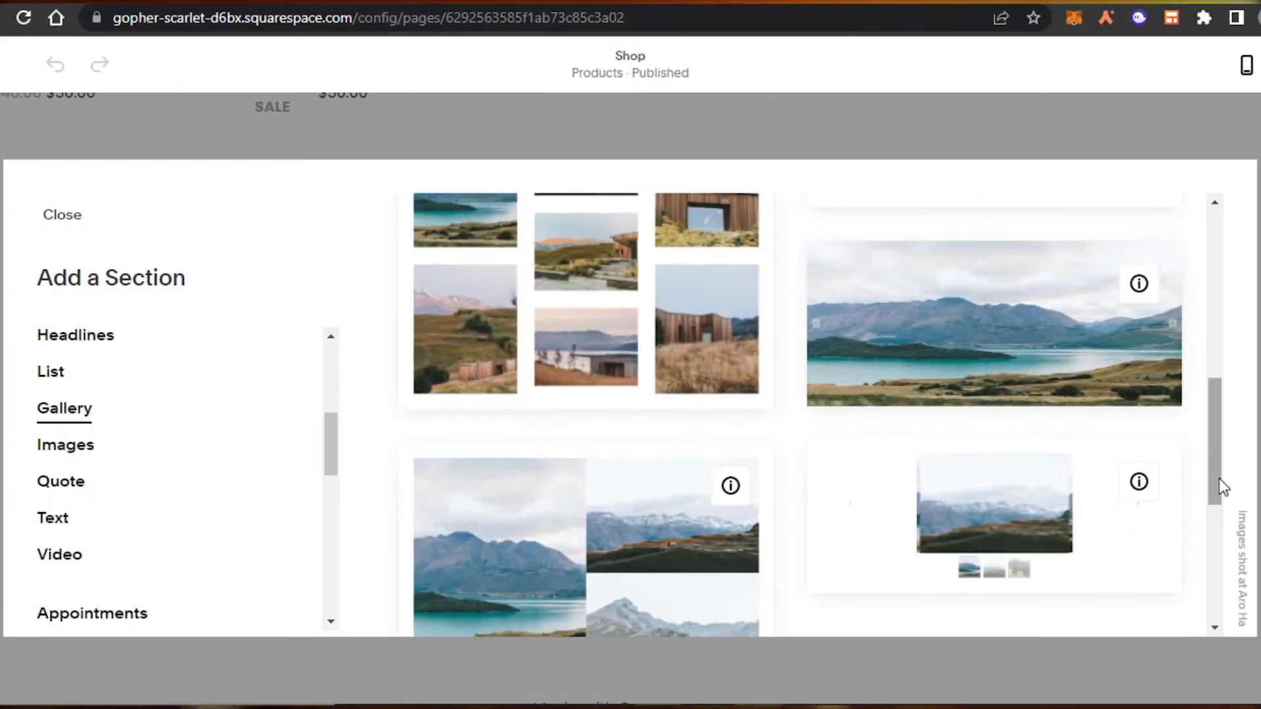
{"action": "scroll", "coordinate": [630, 512], "scroll_direction": "up", "scroll_amount": 3}
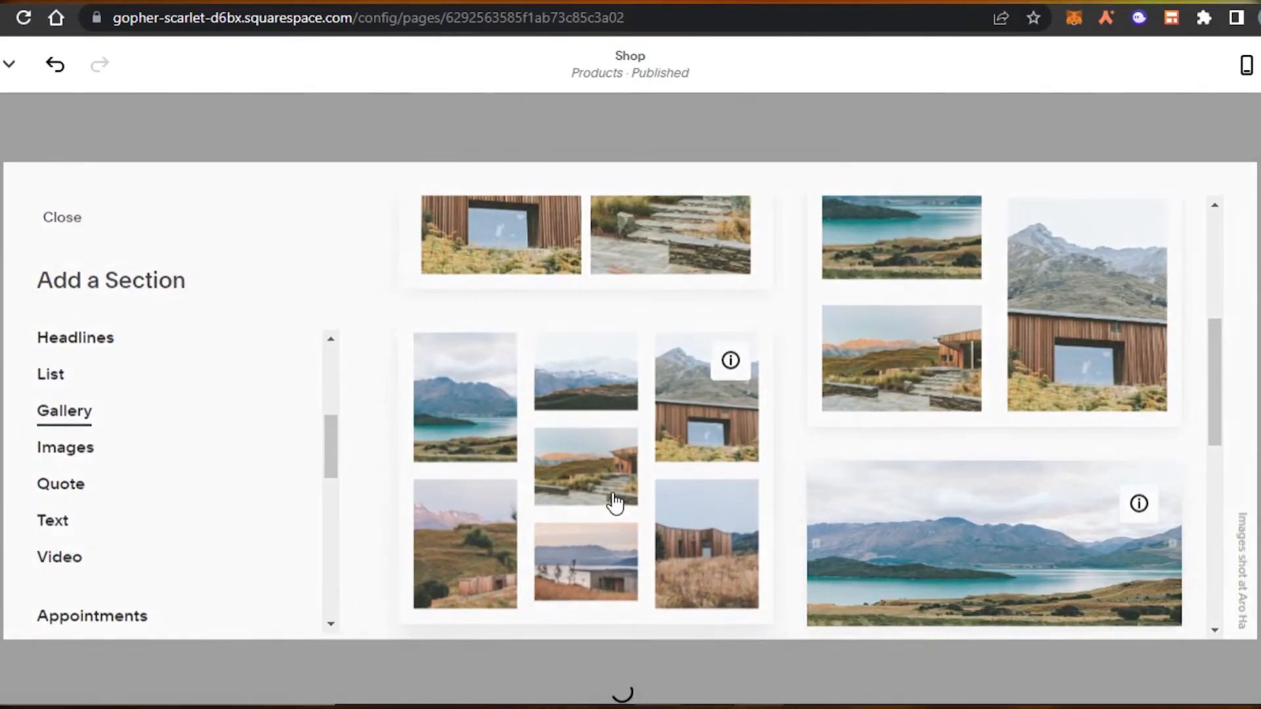
{"action": "left_click", "coordinate": [613, 501]}
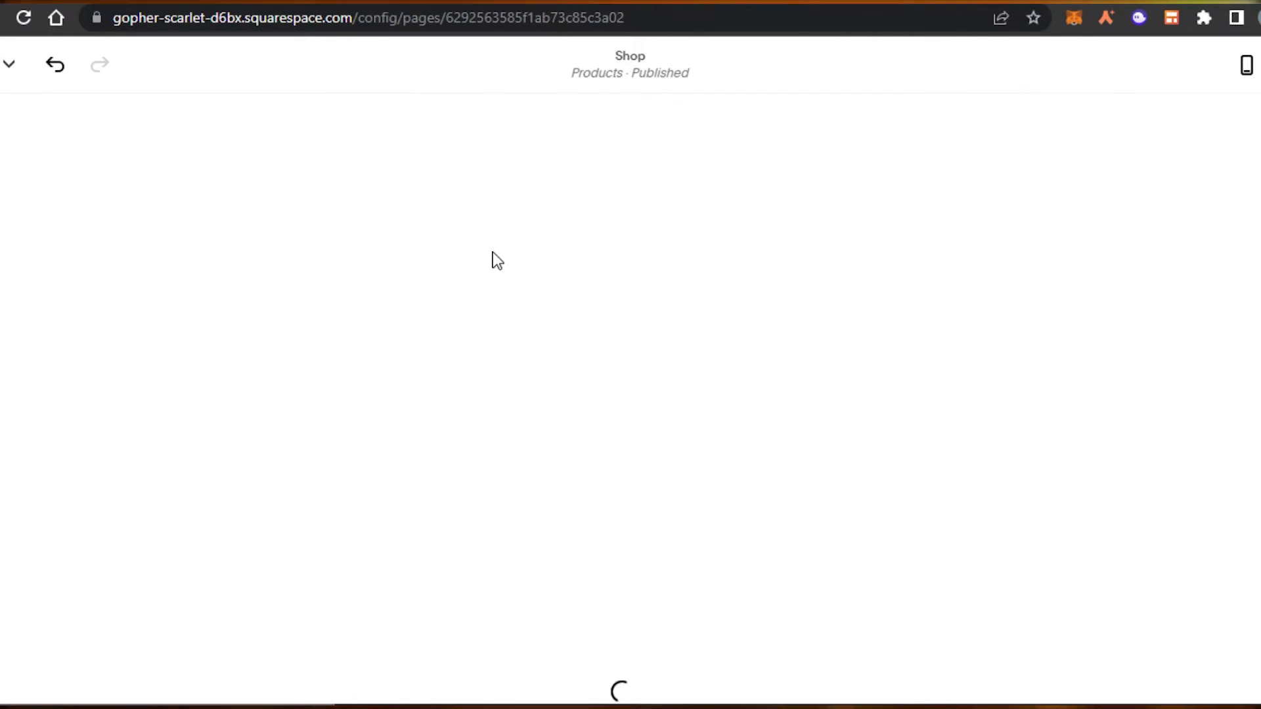
Look over the new gallery section on the Shop page and check its image manager
{"action": "scroll", "coordinate": [630, 401], "scroll_direction": "down", "scroll_amount": 10}
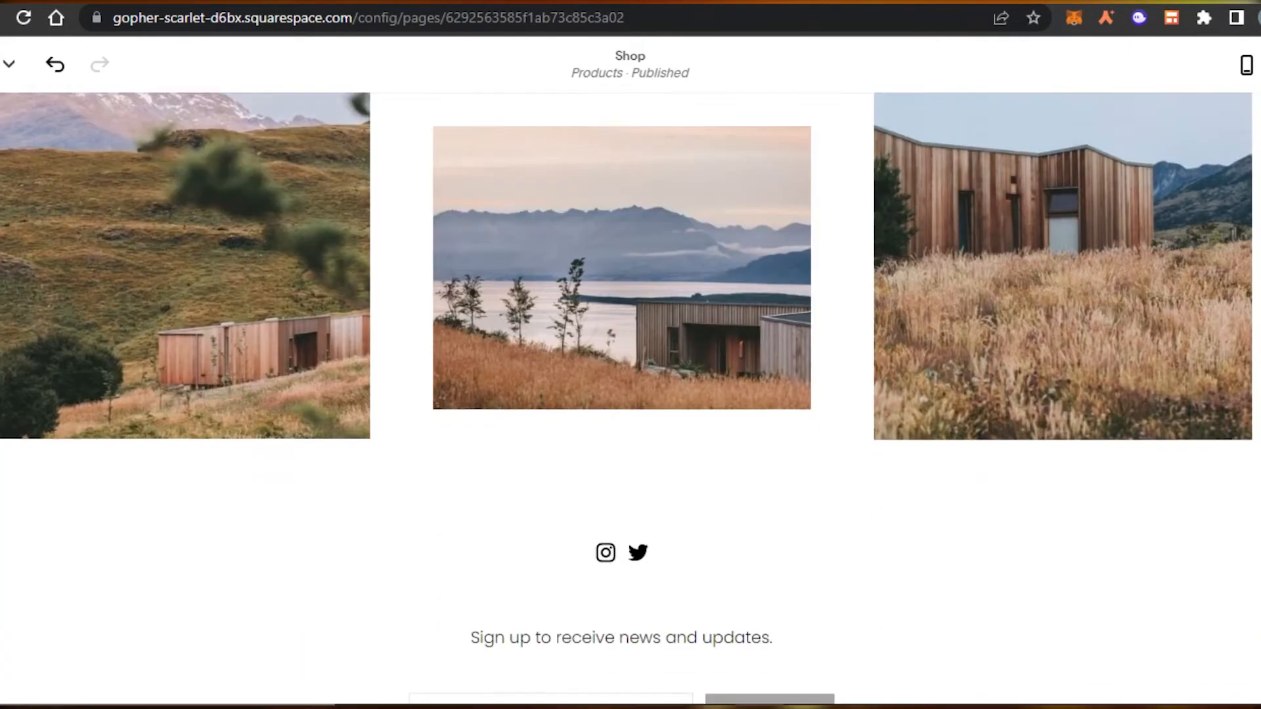
{"action": "scroll", "coordinate": [630, 400], "scroll_direction": "up", "scroll_amount": 7}
{"action": "scroll", "coordinate": [631, 401], "scroll_direction": "up", "scroll_amount": 6}
{"action": "scroll", "coordinate": [630, 400], "scroll_direction": "down", "scroll_amount": 10}
{"action": "scroll", "coordinate": [631, 401], "scroll_direction": "up", "scroll_amount": 10}
{"action": "scroll", "coordinate": [631, 401], "scroll_direction": "down", "scroll_amount": 7}
{"action": "scroll", "coordinate": [475, 451], "scroll_direction": "up", "scroll_amount": 2}
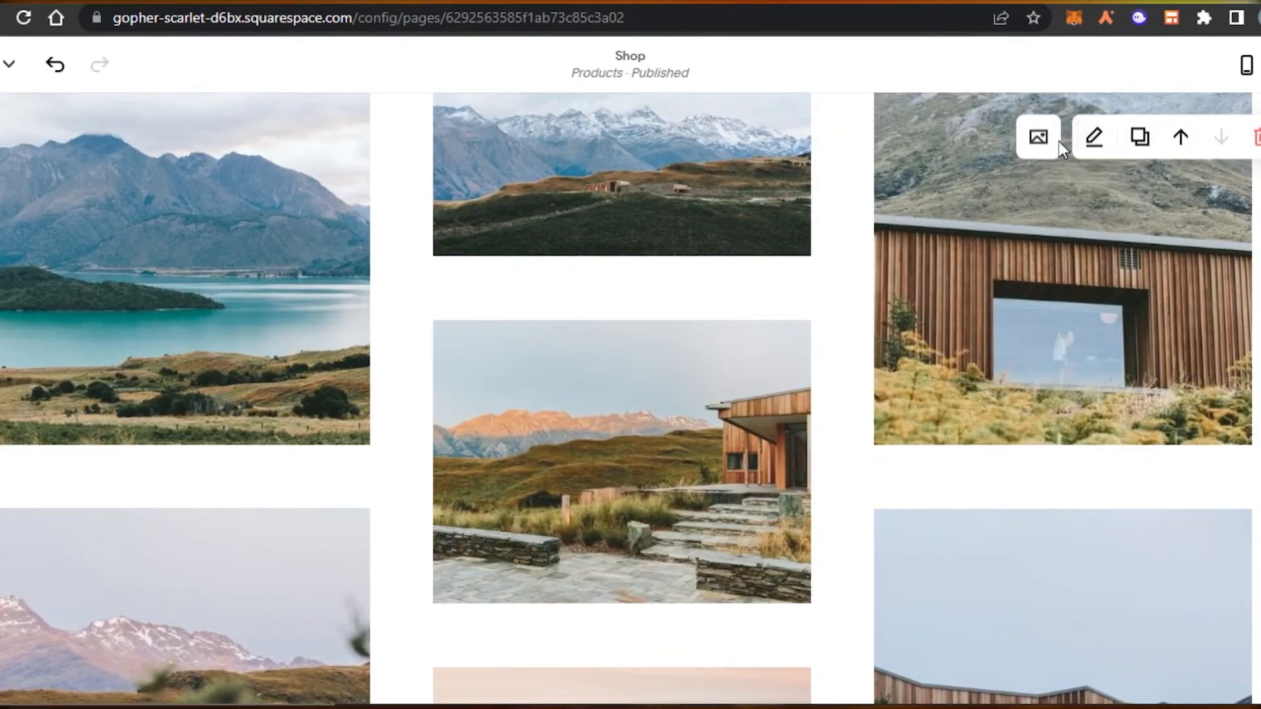
{"action": "left_click", "coordinate": [1038, 138]}
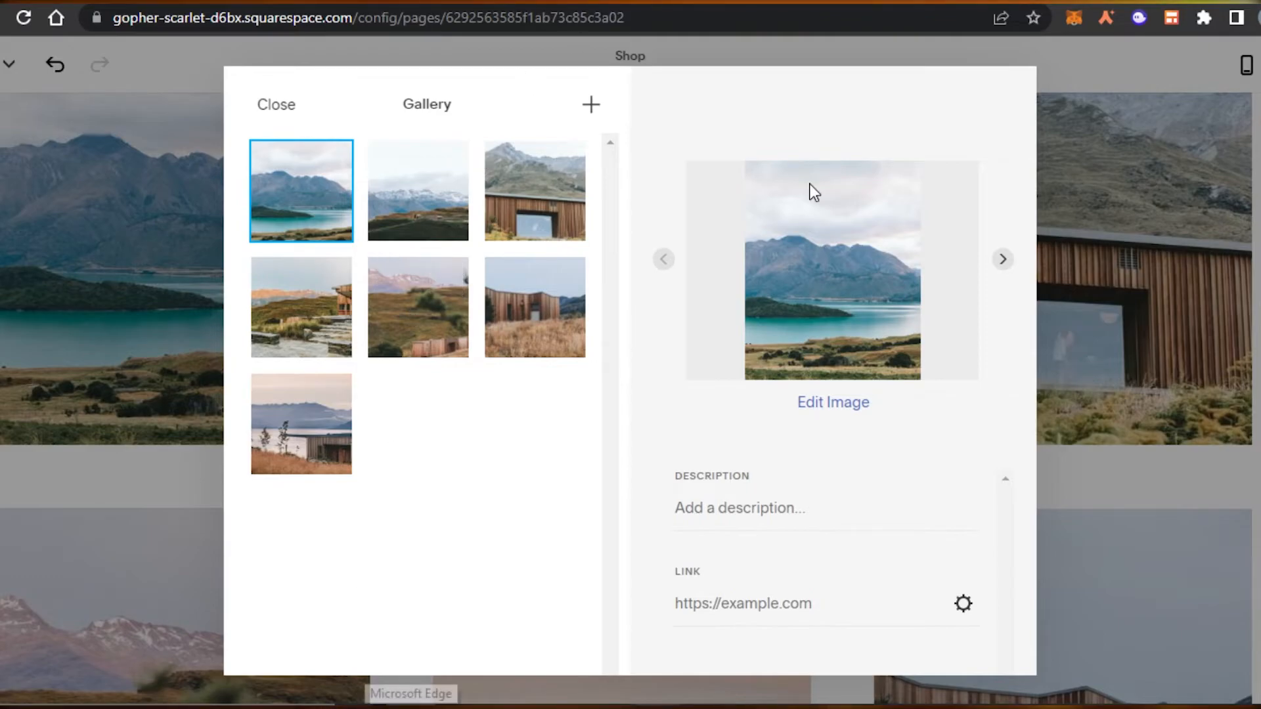
{"action": "left_click", "coordinate": [1117, 201]}
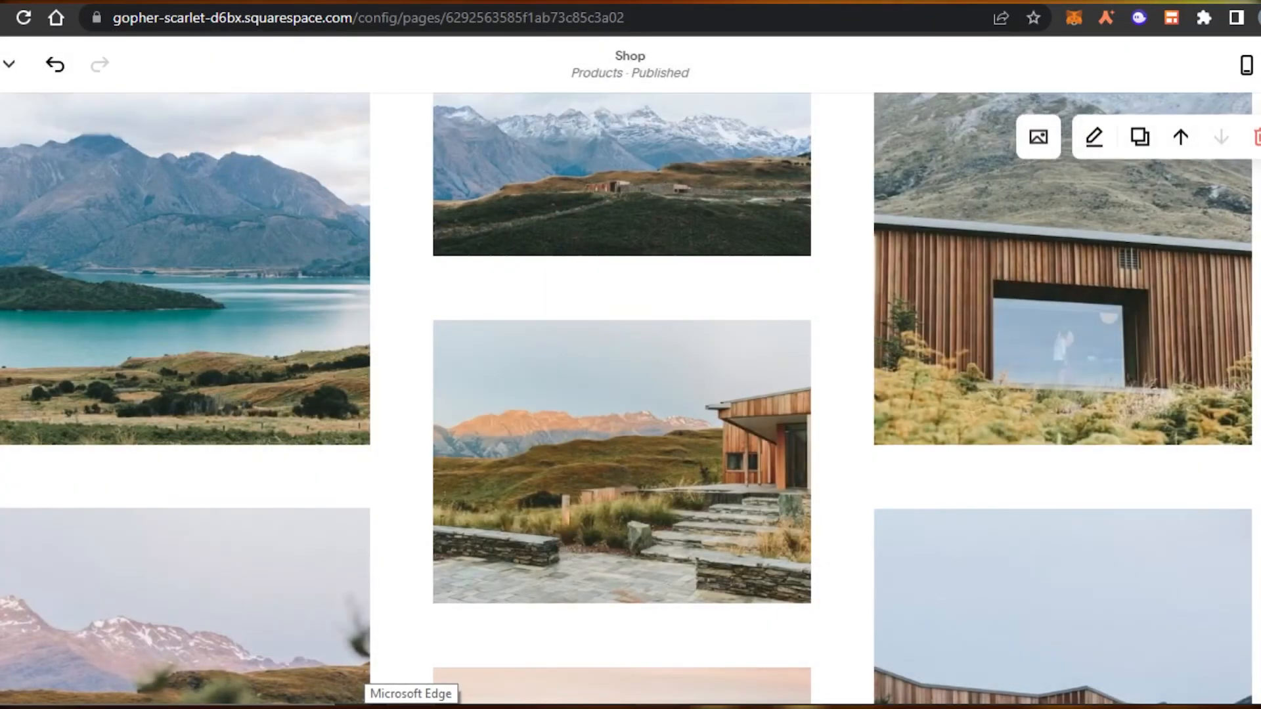
Add a second social links block above the existing social icons in the site footer
{"action": "scroll", "coordinate": [523, 343], "scroll_direction": "down", "scroll_amount": 10}
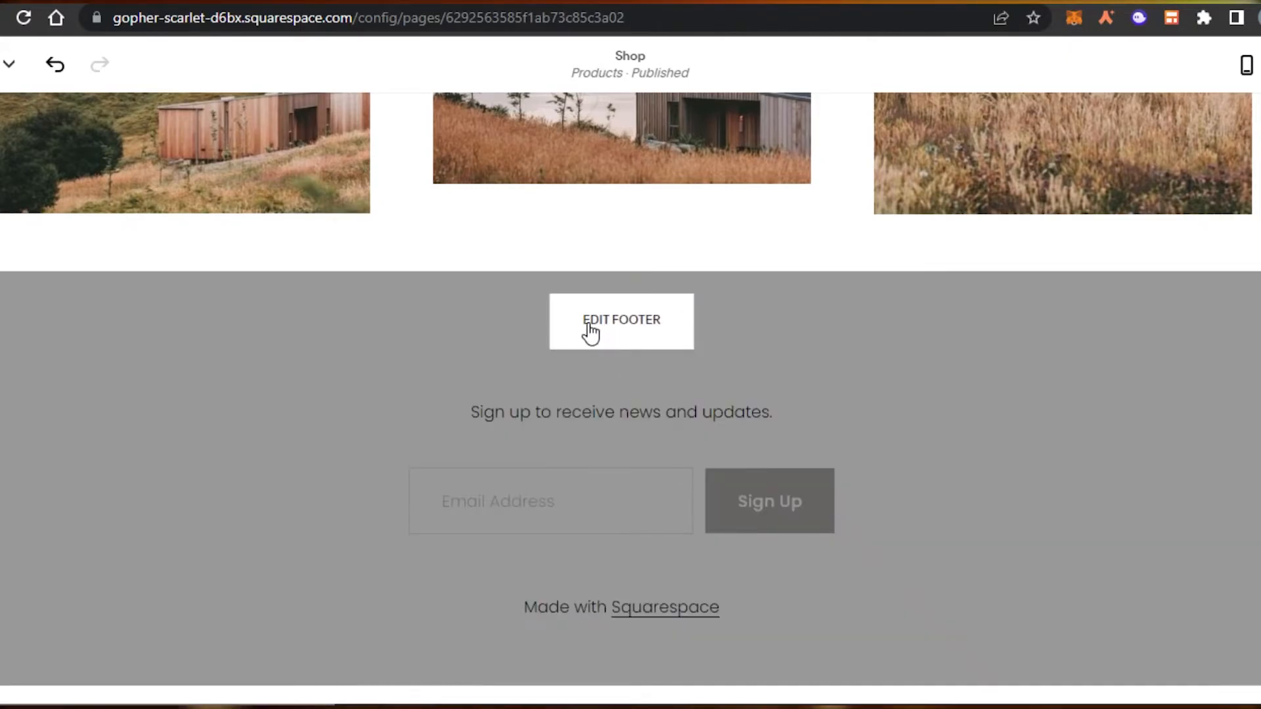
{"action": "left_click", "coordinate": [590, 333]}
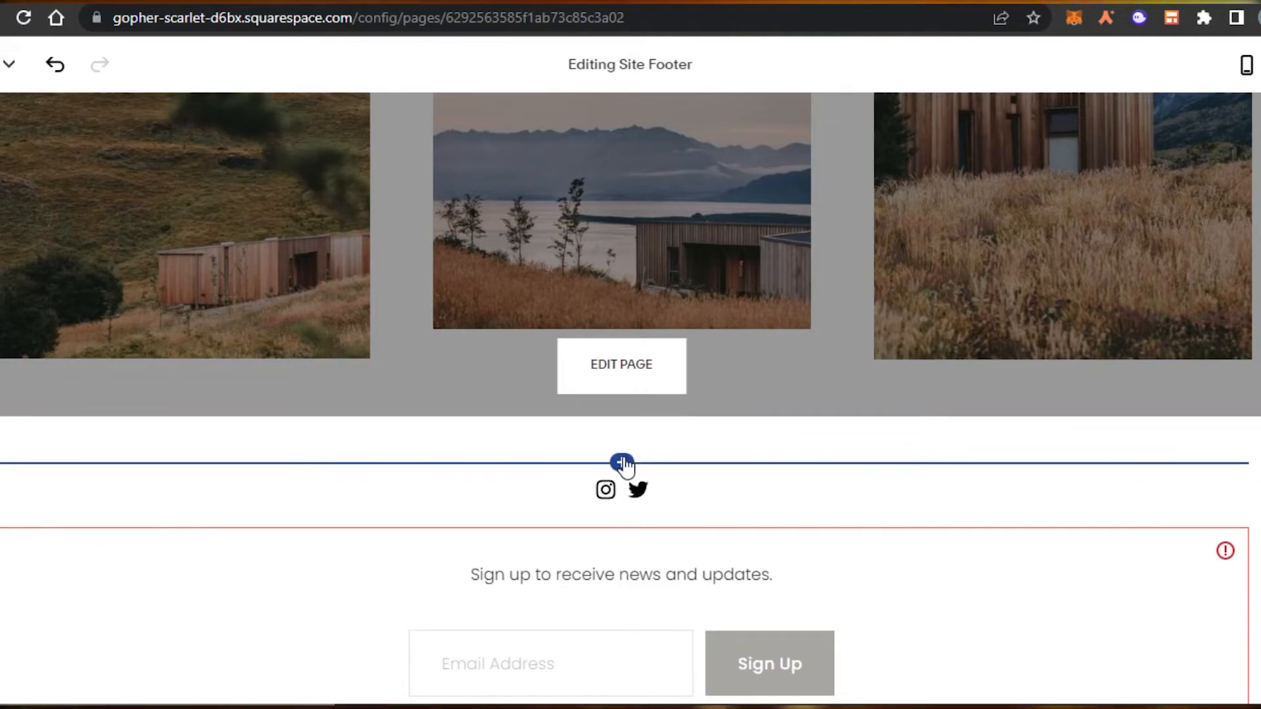
{"action": "left_click", "coordinate": [623, 463]}
{"action": "scroll", "coordinate": [1077, 420], "scroll_direction": "down", "scroll_amount": 6}
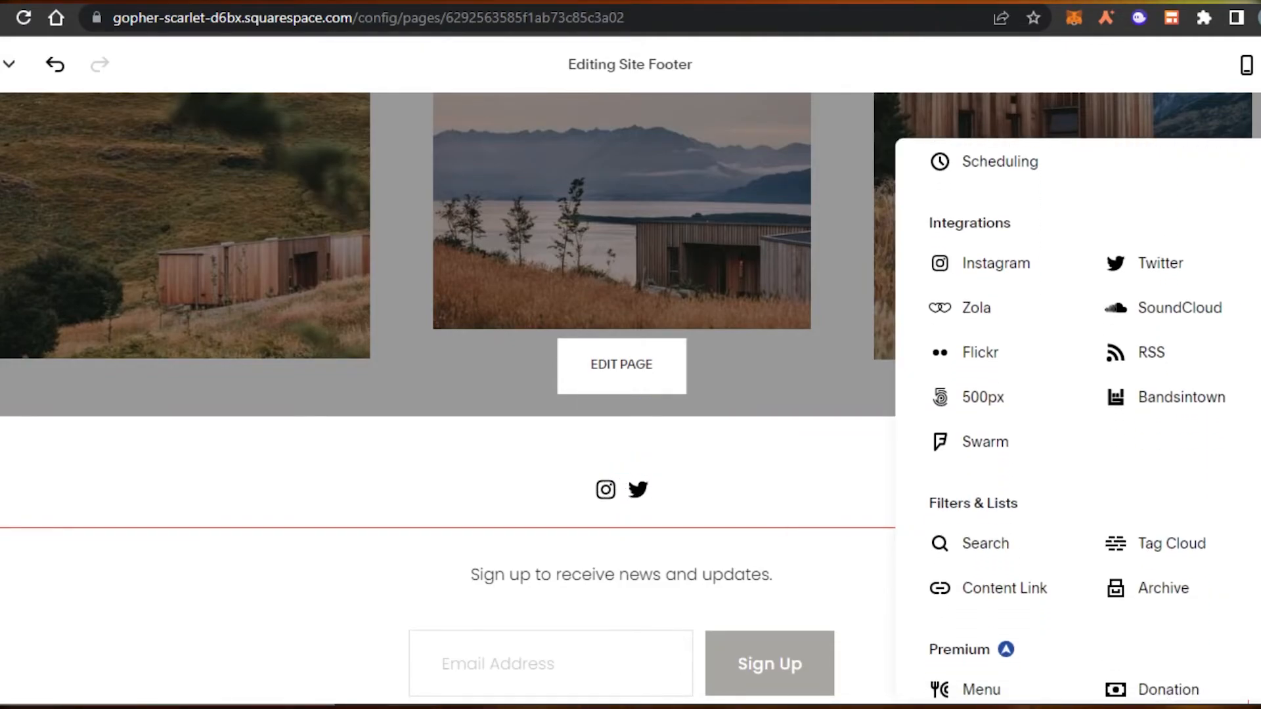
{"action": "scroll", "coordinate": [1077, 421], "scroll_direction": "down", "scroll_amount": 1}
{"action": "scroll", "coordinate": [960, 437], "scroll_direction": "up", "scroll_amount": 3}
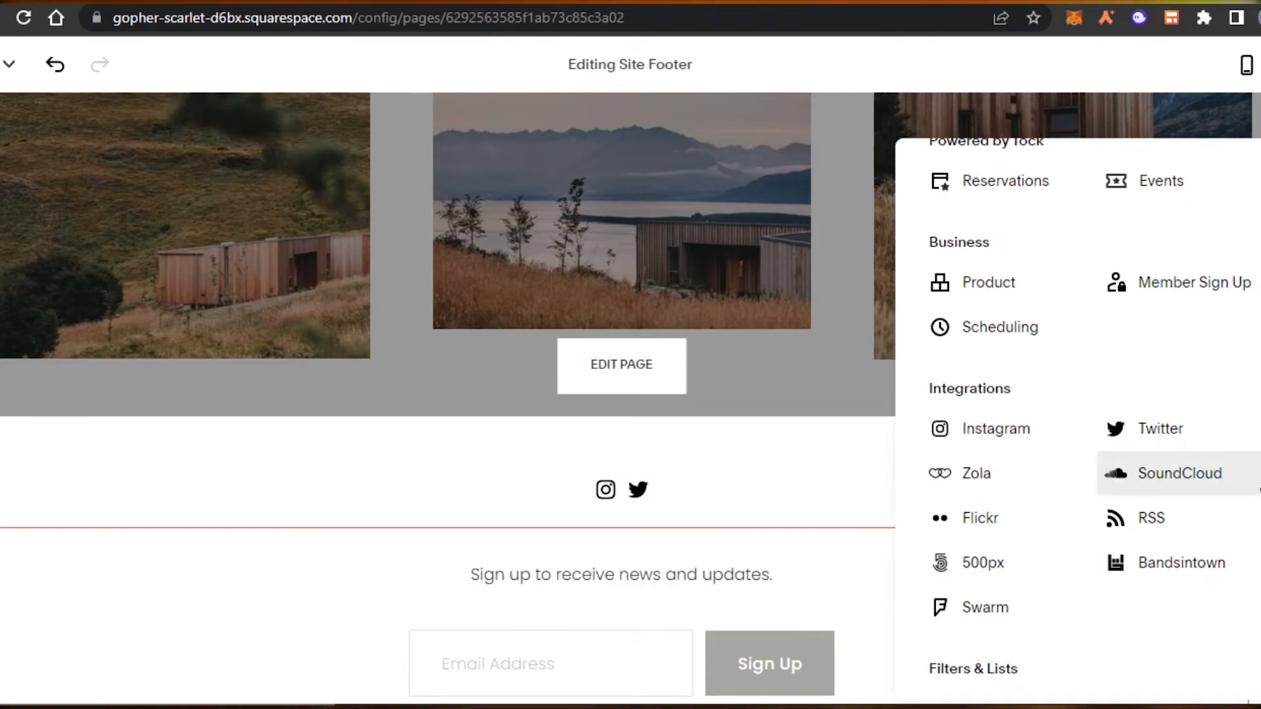
{"action": "scroll", "coordinate": [957, 473], "scroll_direction": "up", "scroll_amount": 5}
{"action": "left_click", "coordinate": [957, 472]}
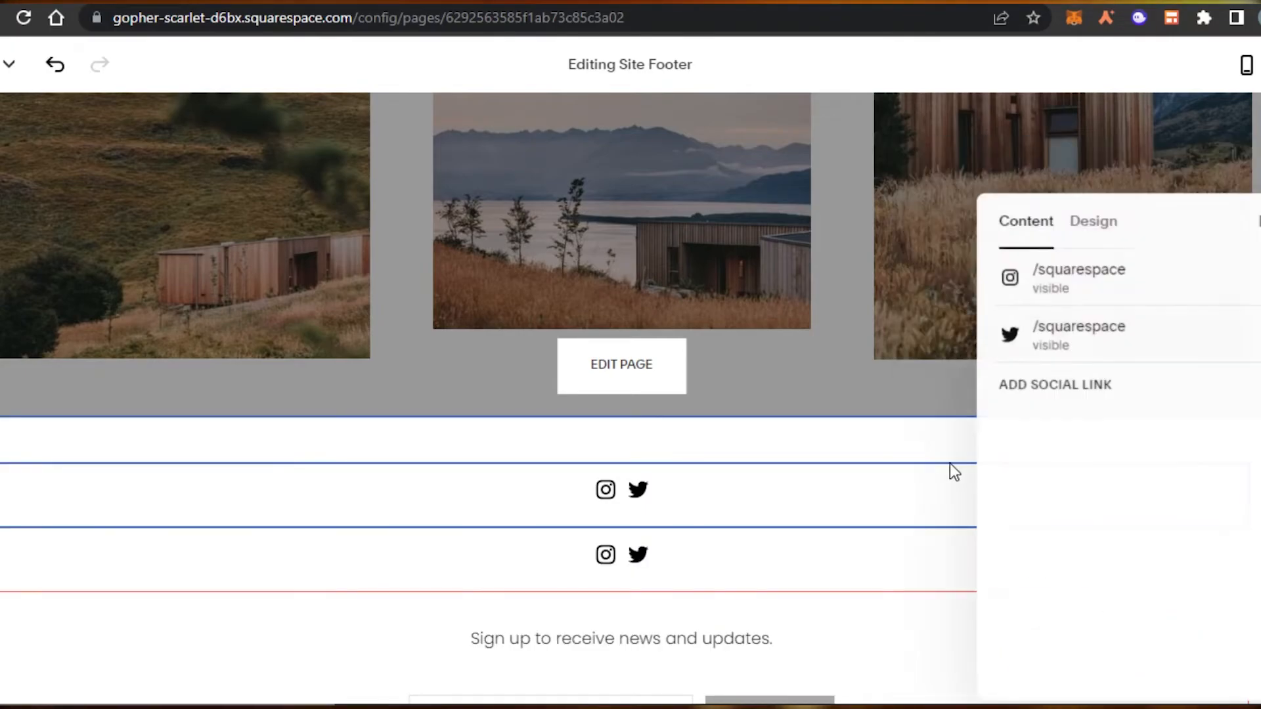
{"action": "left_click", "coordinate": [1031, 385]}
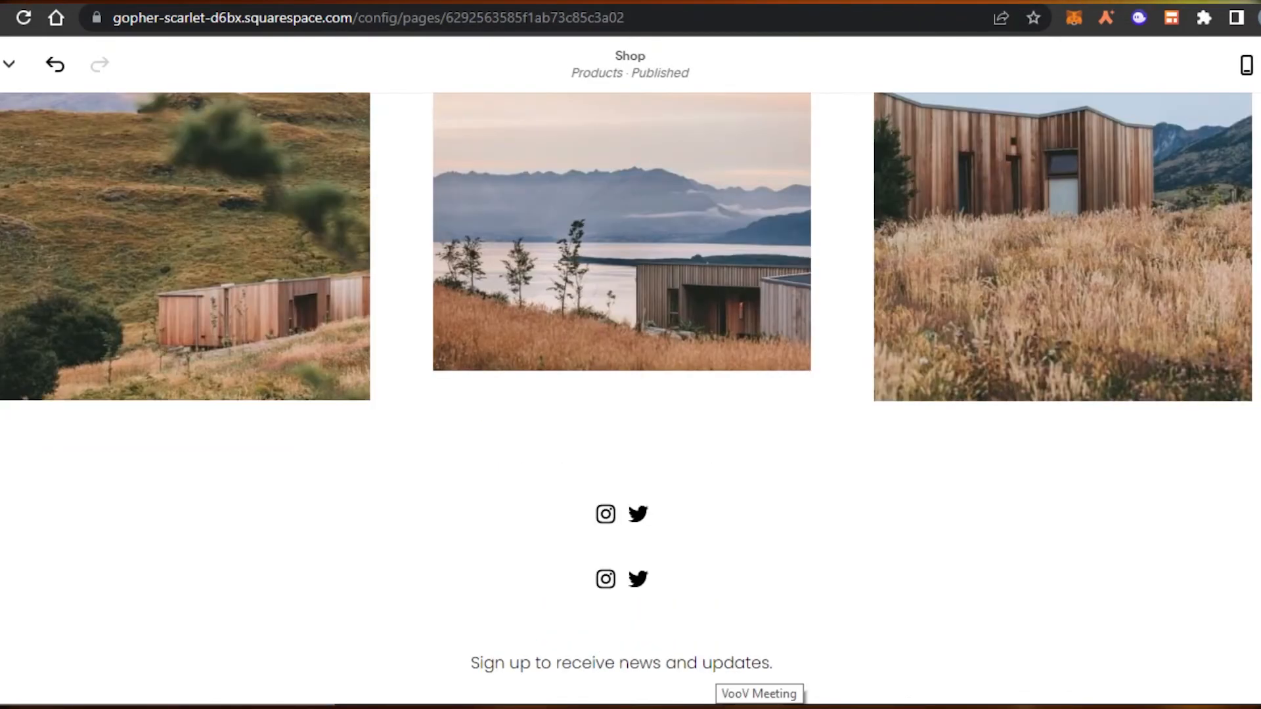
Examine the site header's title and logo settings and return to looking over the Shop page's products
{"action": "scroll", "coordinate": [630, 394], "scroll_direction": "up", "scroll_amount": 20}
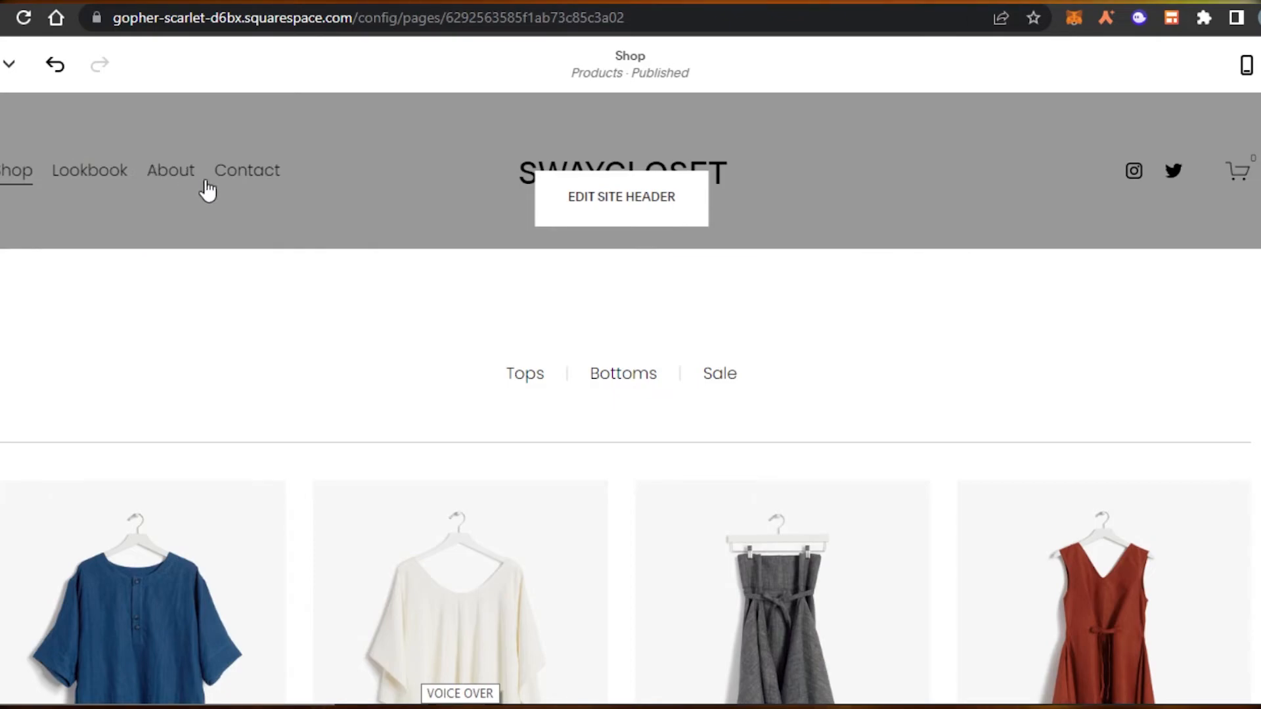
{"action": "left_click", "coordinate": [30, 57]}
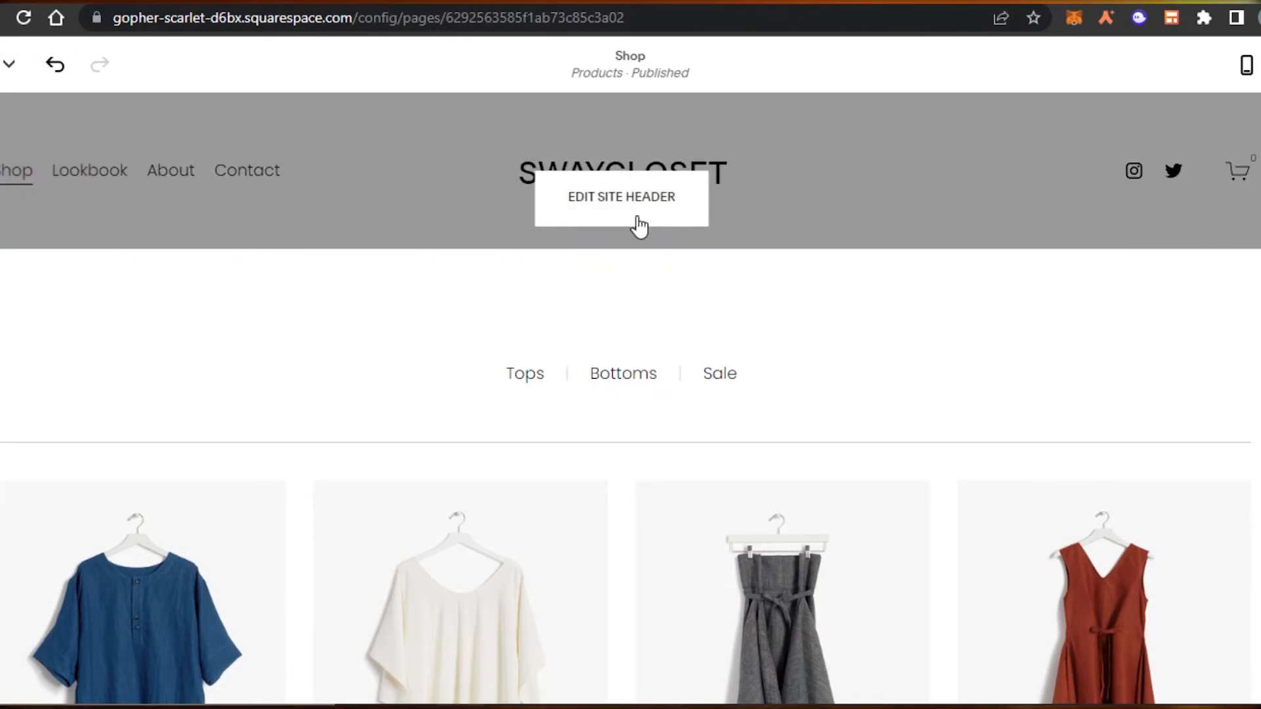
{"action": "left_click", "coordinate": [639, 225]}
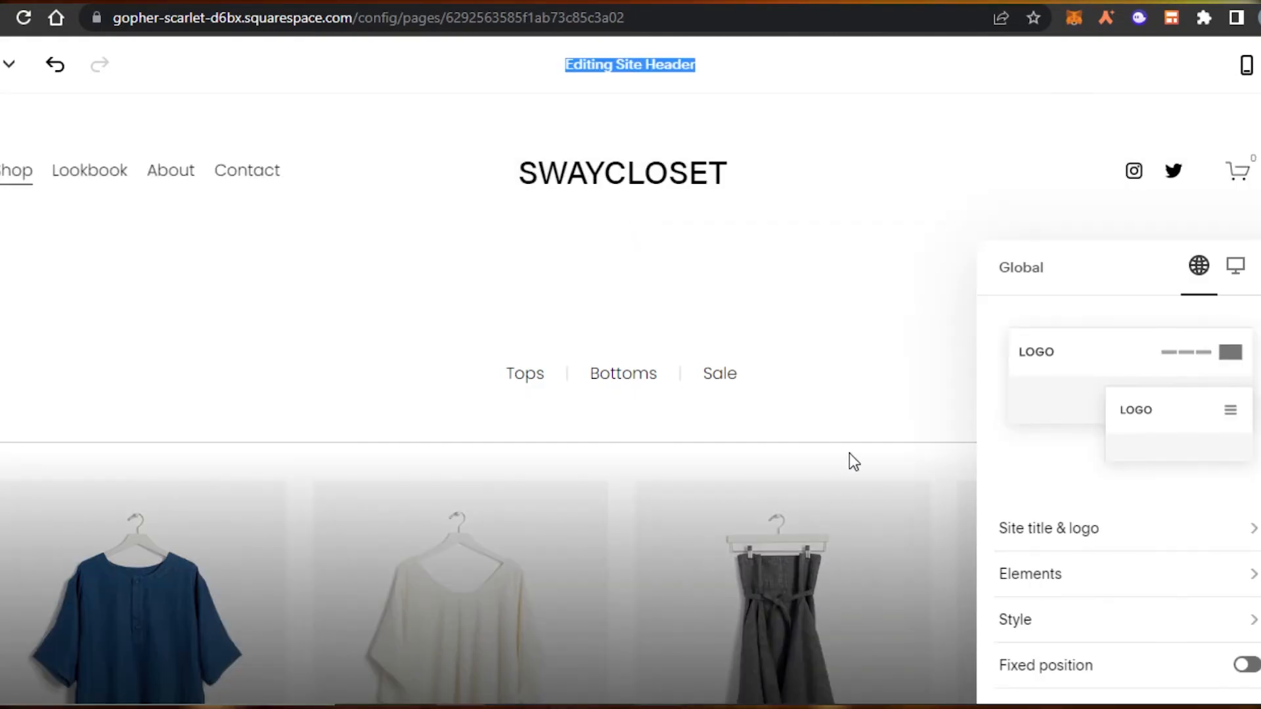
{"action": "left_click", "coordinate": [1054, 539]}
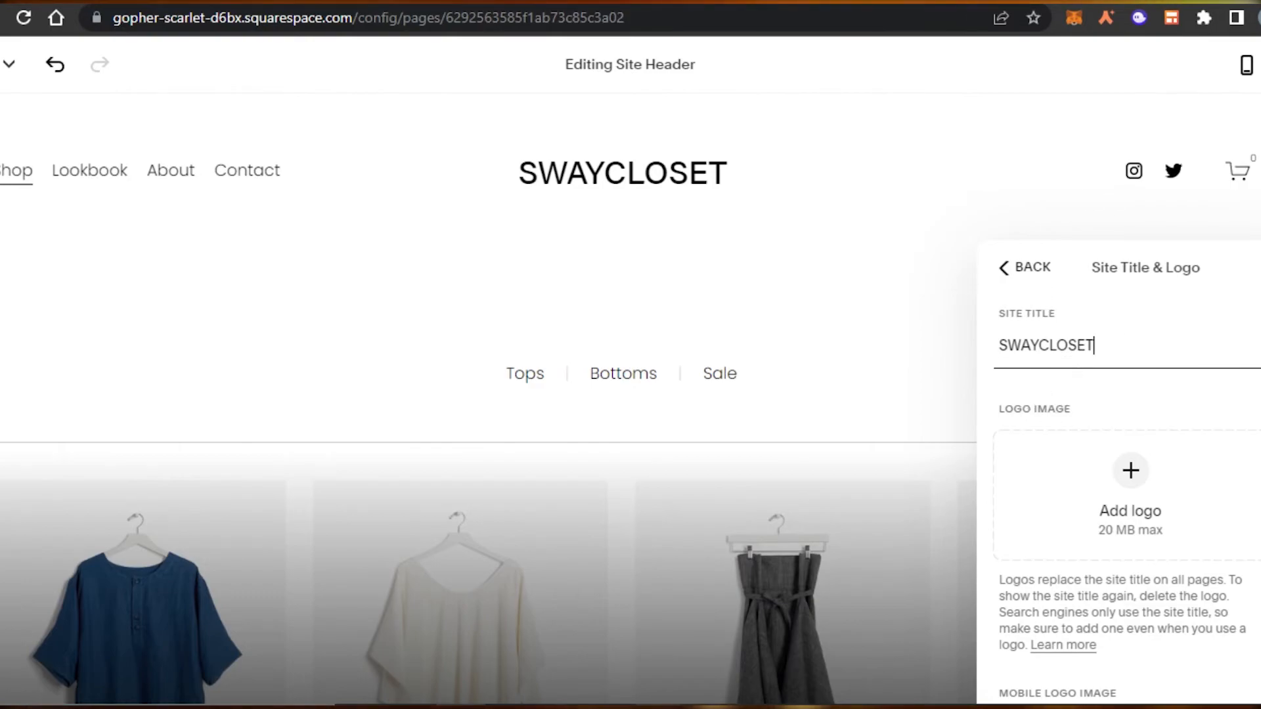
{"action": "scroll", "coordinate": [1156, 539], "scroll_direction": "down", "scroll_amount": 3}
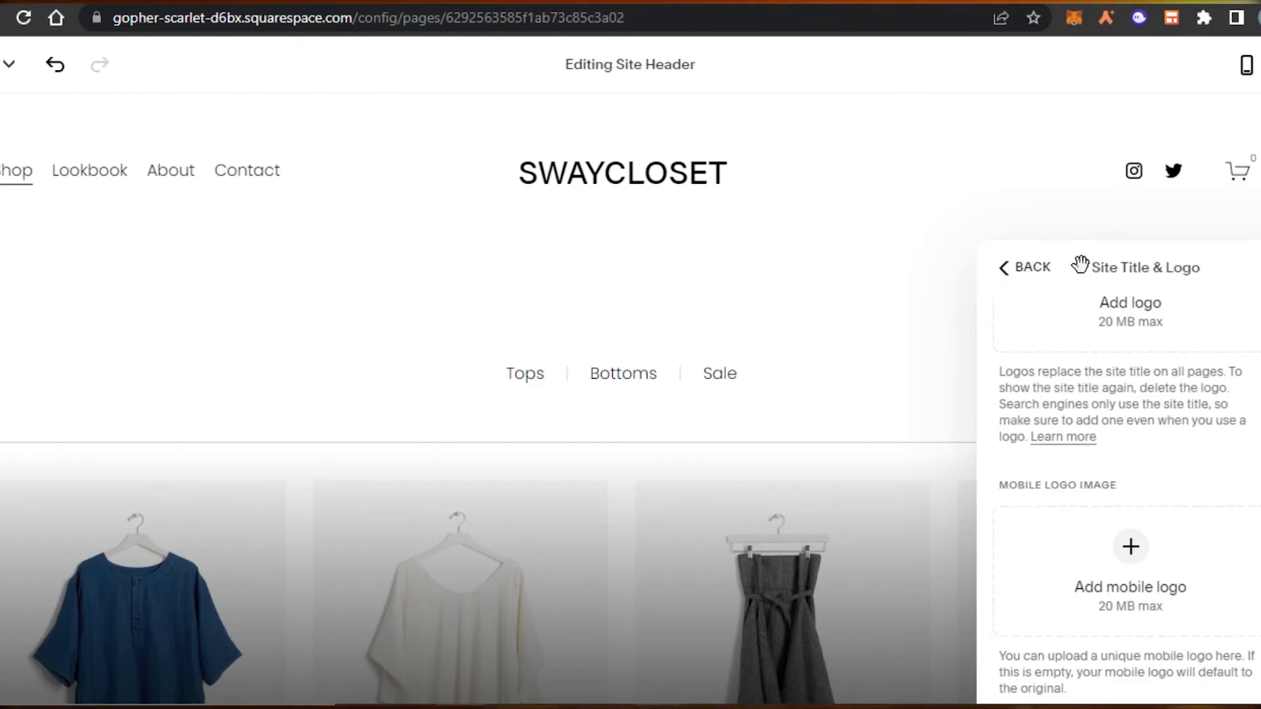
{"action": "left_click", "coordinate": [1021, 275]}
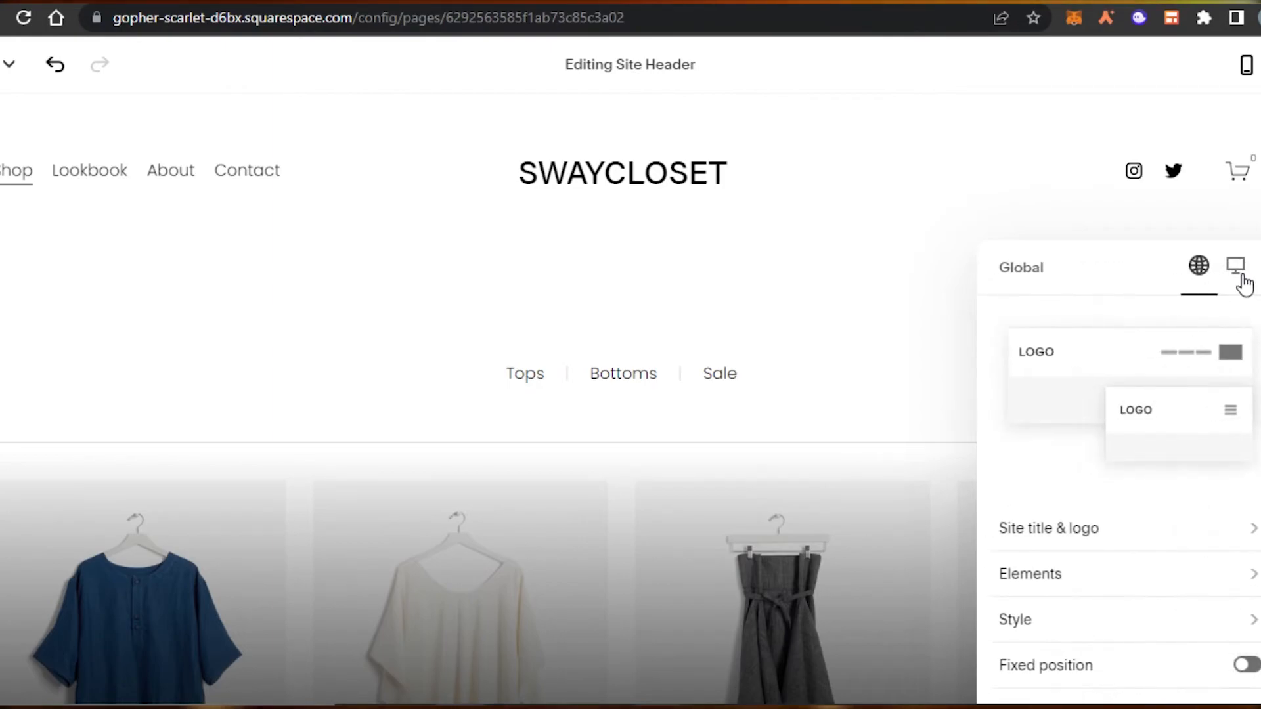
{"action": "left_click", "coordinate": [1018, 134]}
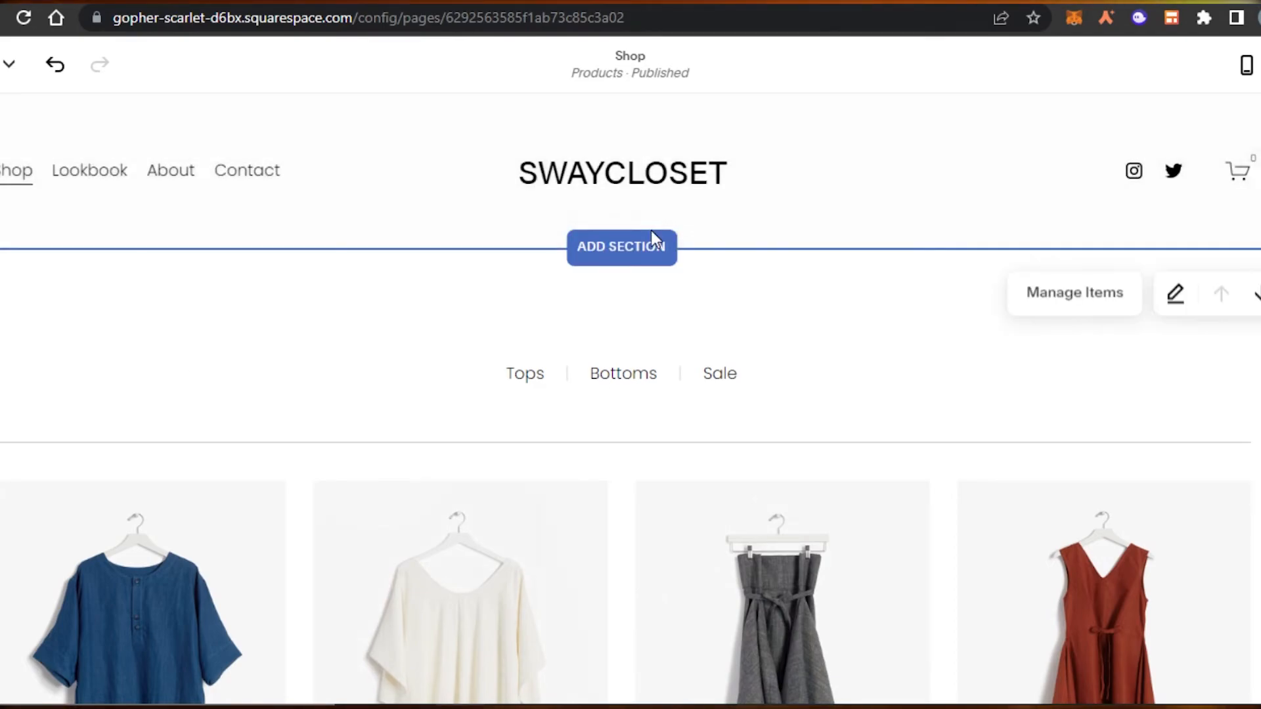
{"action": "scroll", "coordinate": [630, 394], "scroll_direction": "down", "scroll_amount": 20}
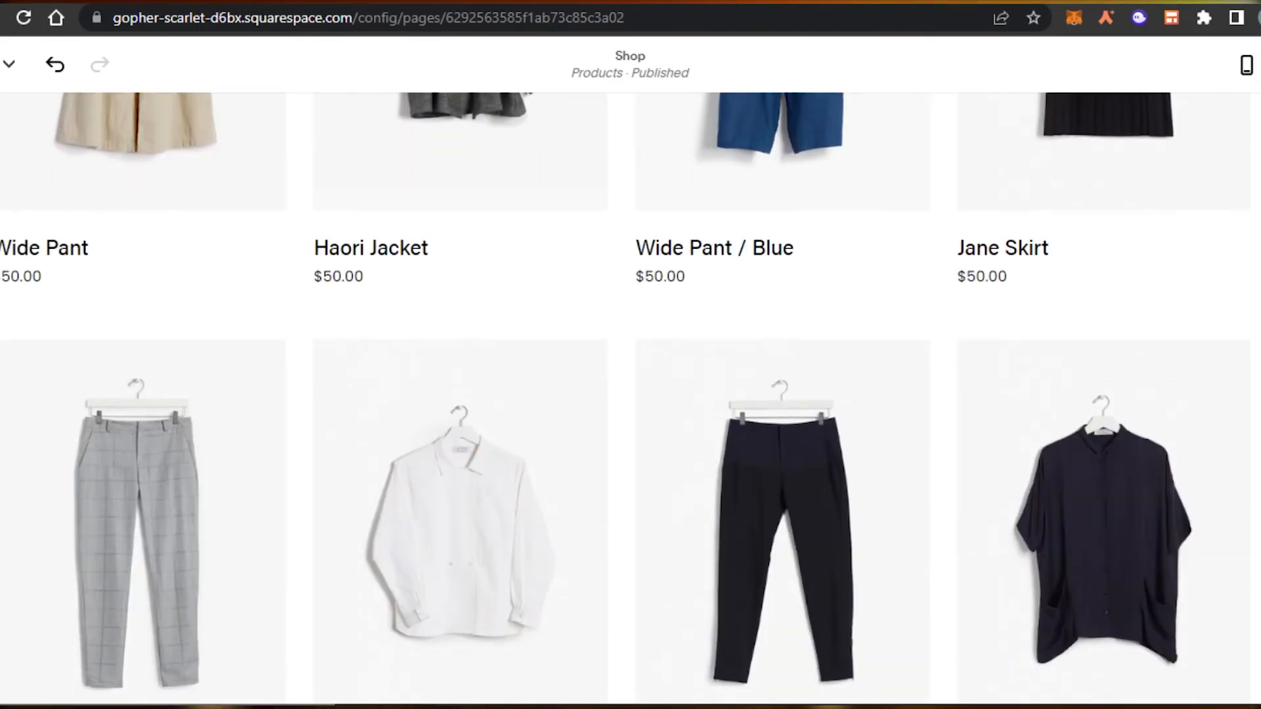
Save the changes made to the Shop page and leave its editing mode
{"action": "scroll", "coordinate": [630, 394], "scroll_direction": "down", "scroll_amount": 8}
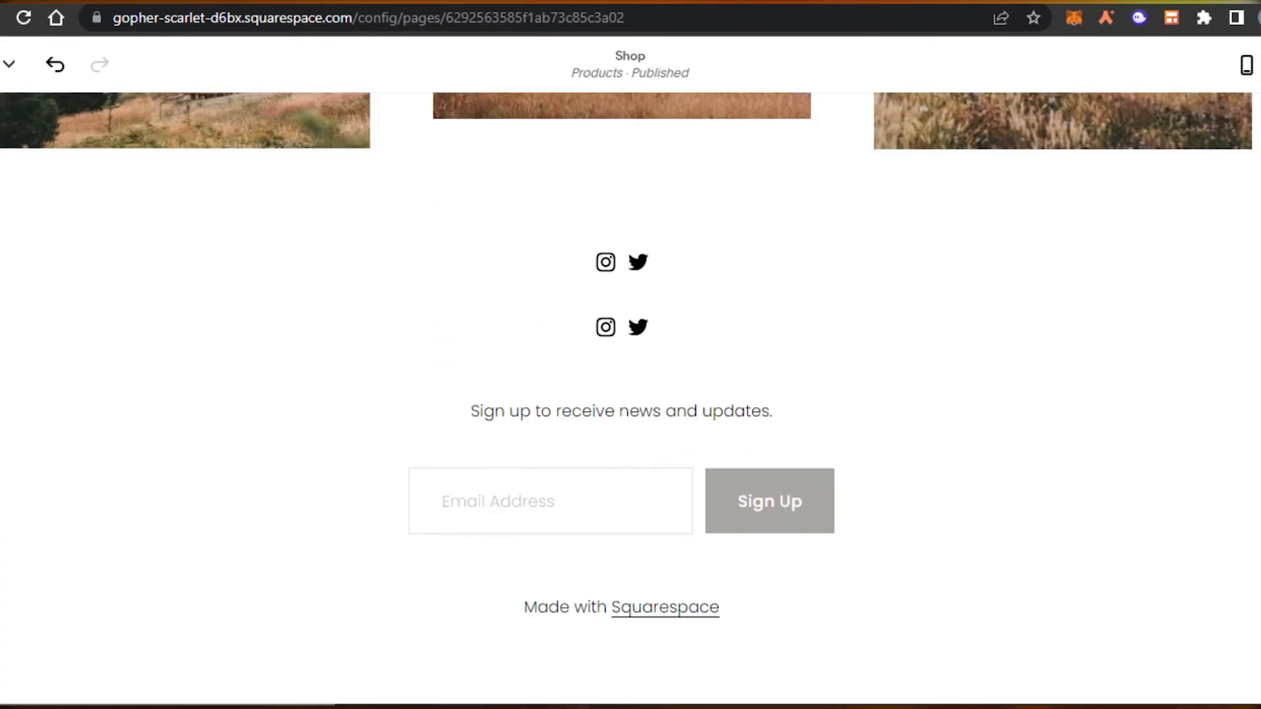
{"action": "scroll", "coordinate": [630, 394], "scroll_direction": "up", "scroll_amount": 15}
{"action": "scroll", "coordinate": [448, 215], "scroll_direction": "up", "scroll_amount": 10}
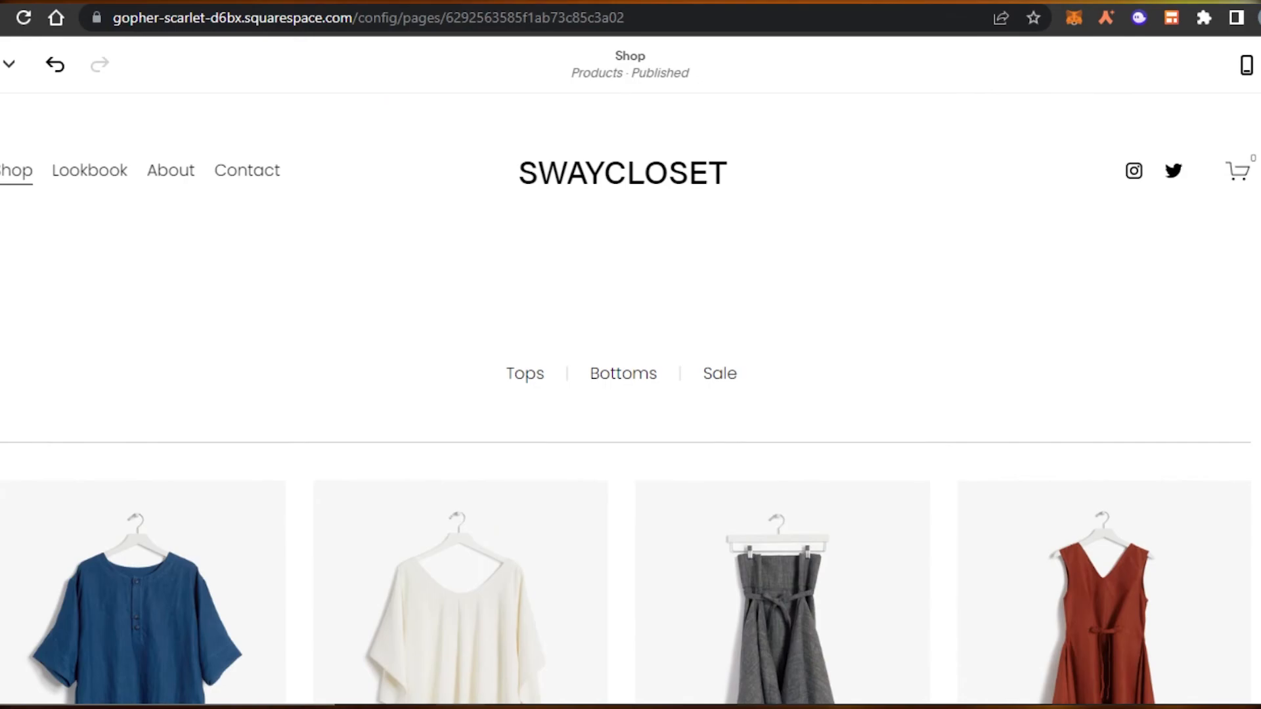
{"action": "mouse_move", "coordinate": [10, 68]}
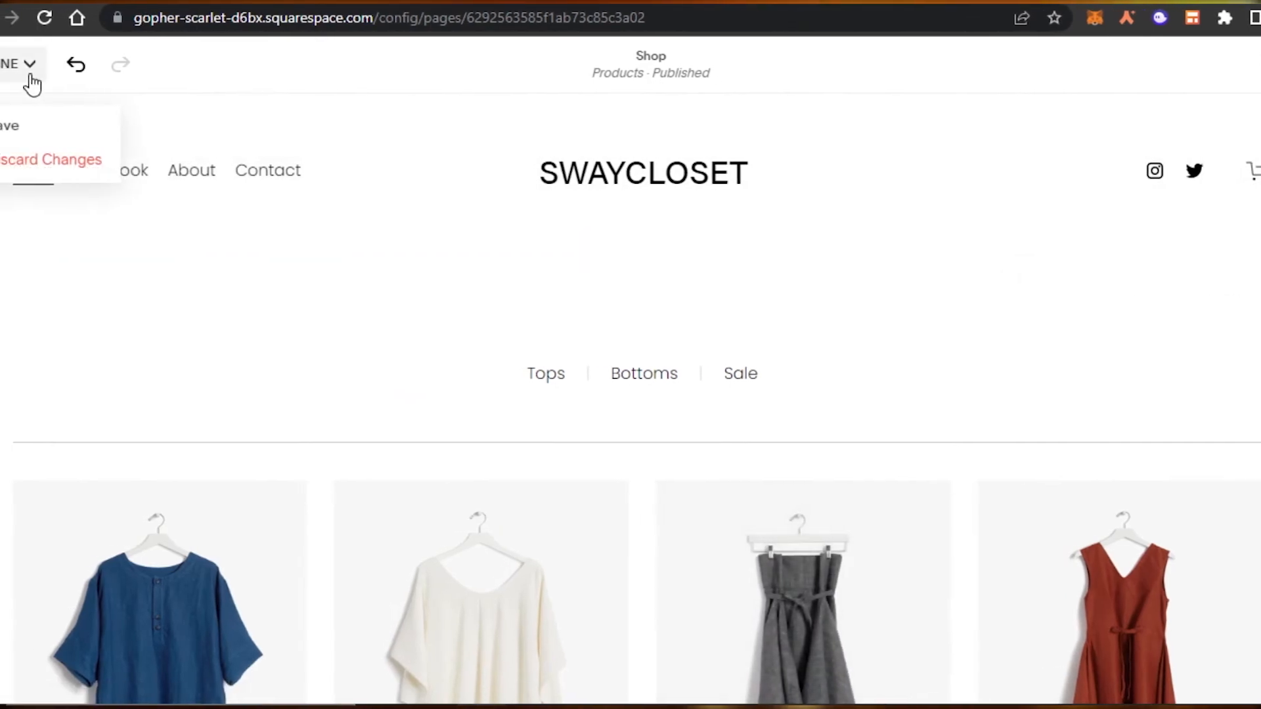
{"action": "left_click", "coordinate": [31, 126]}
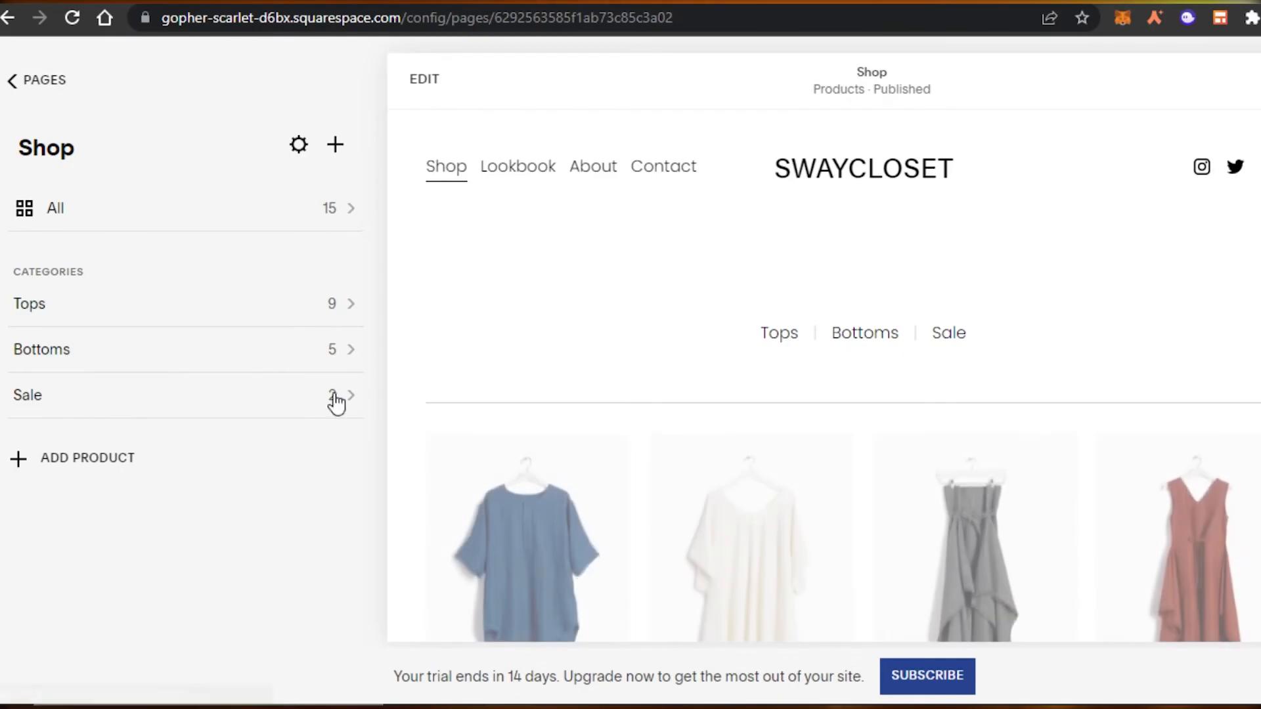
Return to the site's main menu and look over the saved Shop page from its header and products to the footer
{"action": "scroll", "coordinate": [824, 375], "scroll_direction": "down", "scroll_amount": 15}
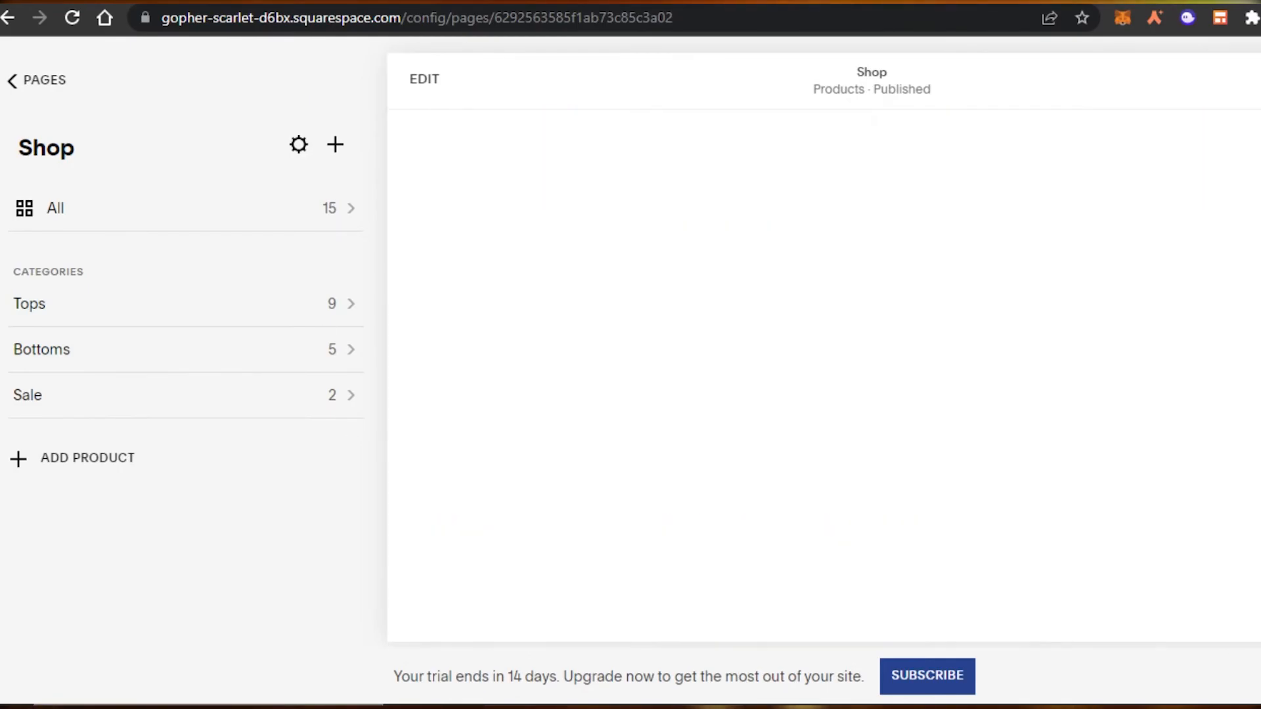
{"action": "scroll", "coordinate": [824, 375], "scroll_direction": "up", "scroll_amount": 10}
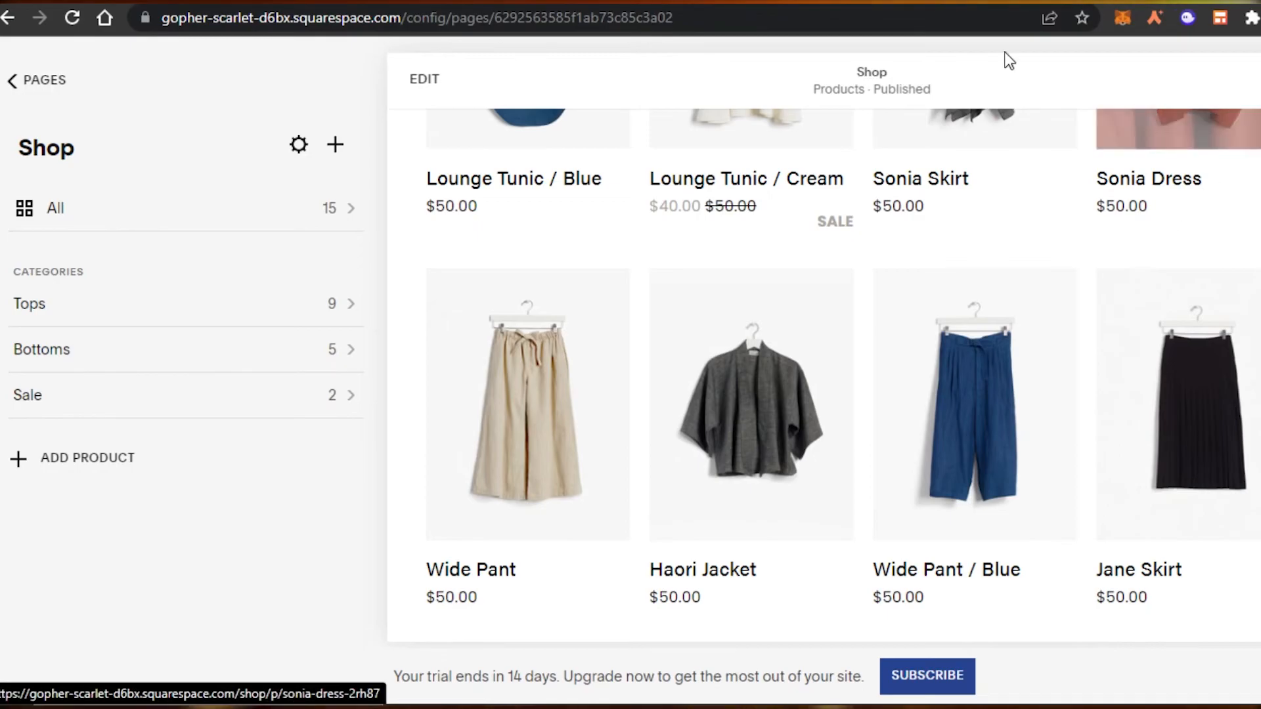
{"action": "left_click", "coordinate": [31, 86]}
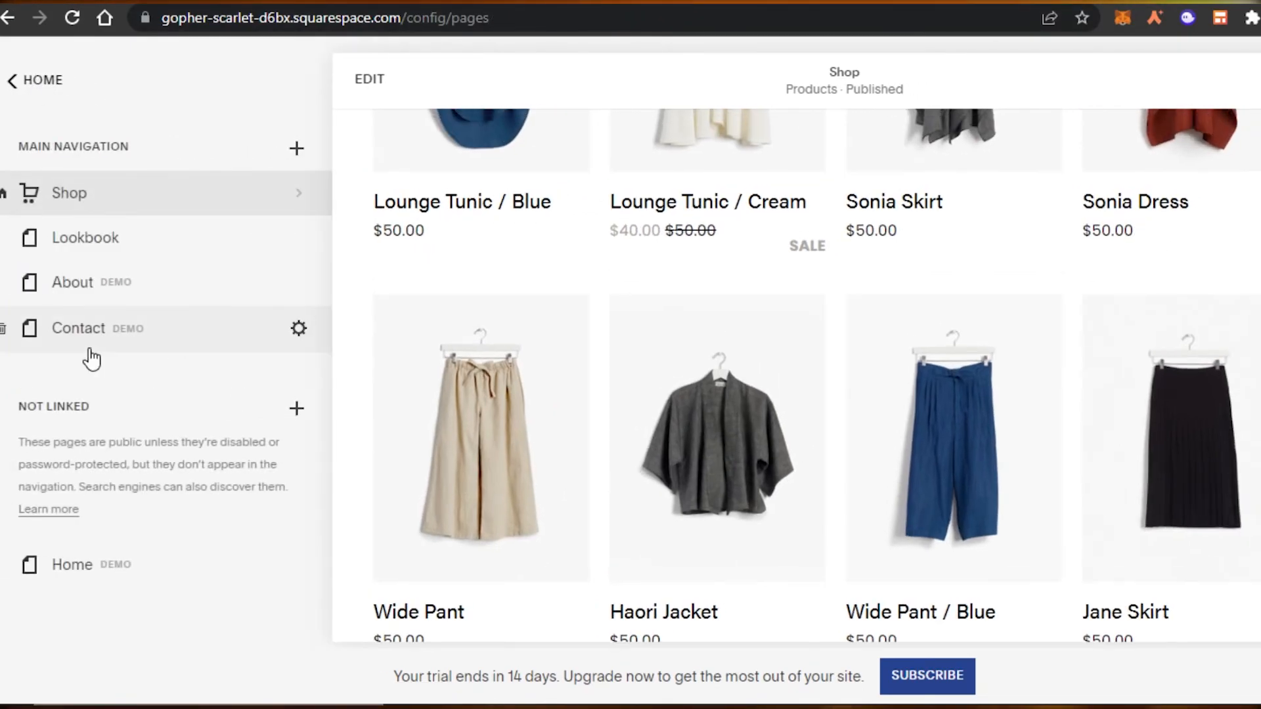
{"action": "left_click", "coordinate": [32, 99]}
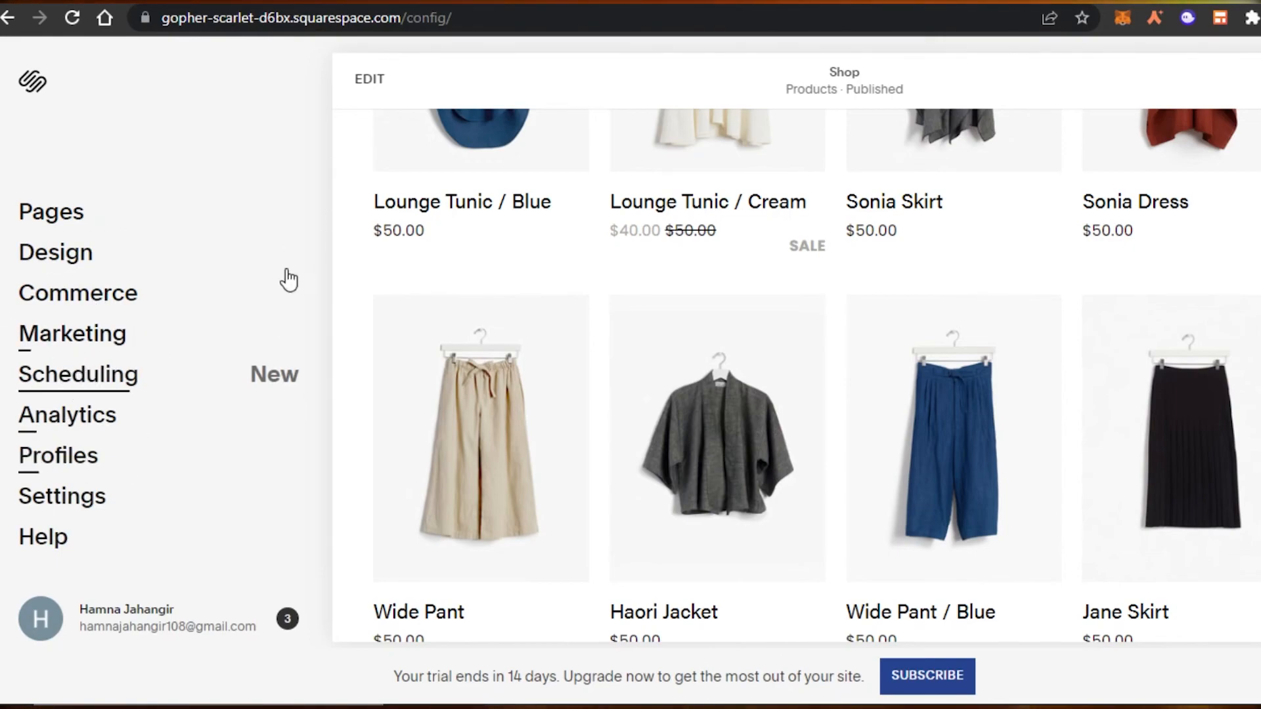
{"action": "scroll", "coordinate": [604, 302], "scroll_direction": "up", "scroll_amount": 8}
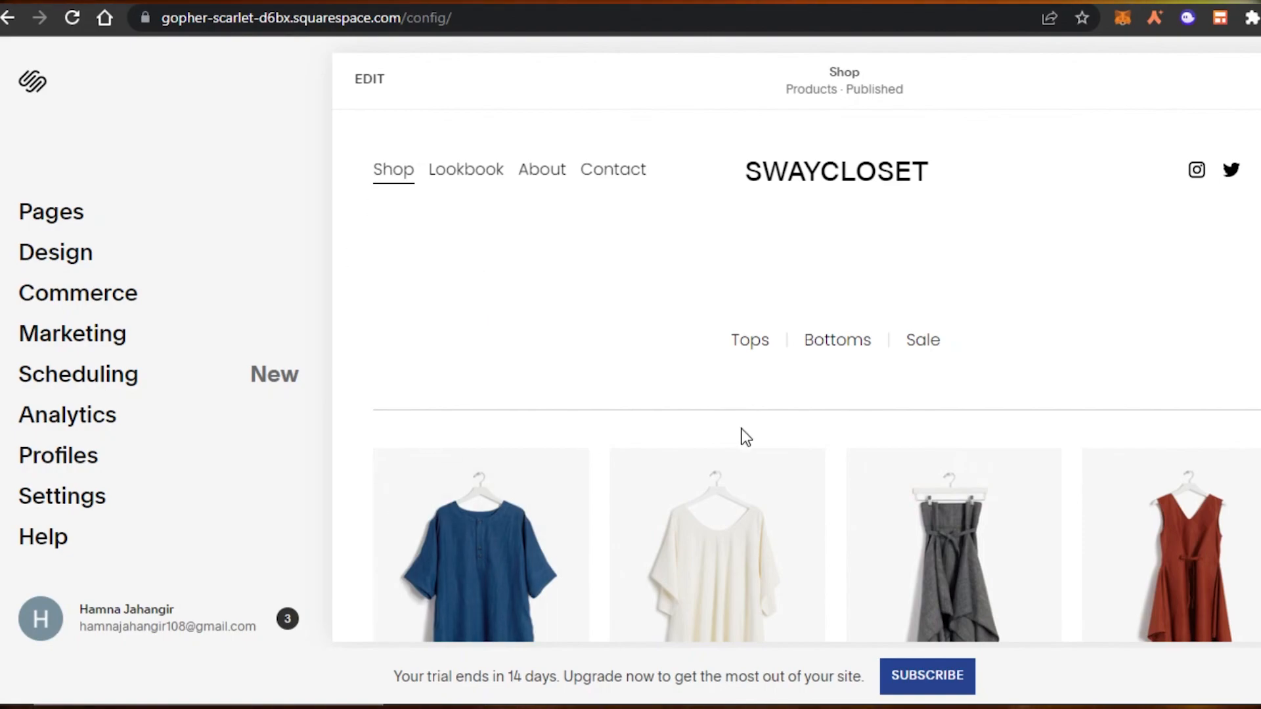
{"action": "scroll", "coordinate": [796, 374], "scroll_direction": "down", "scroll_amount": 20}
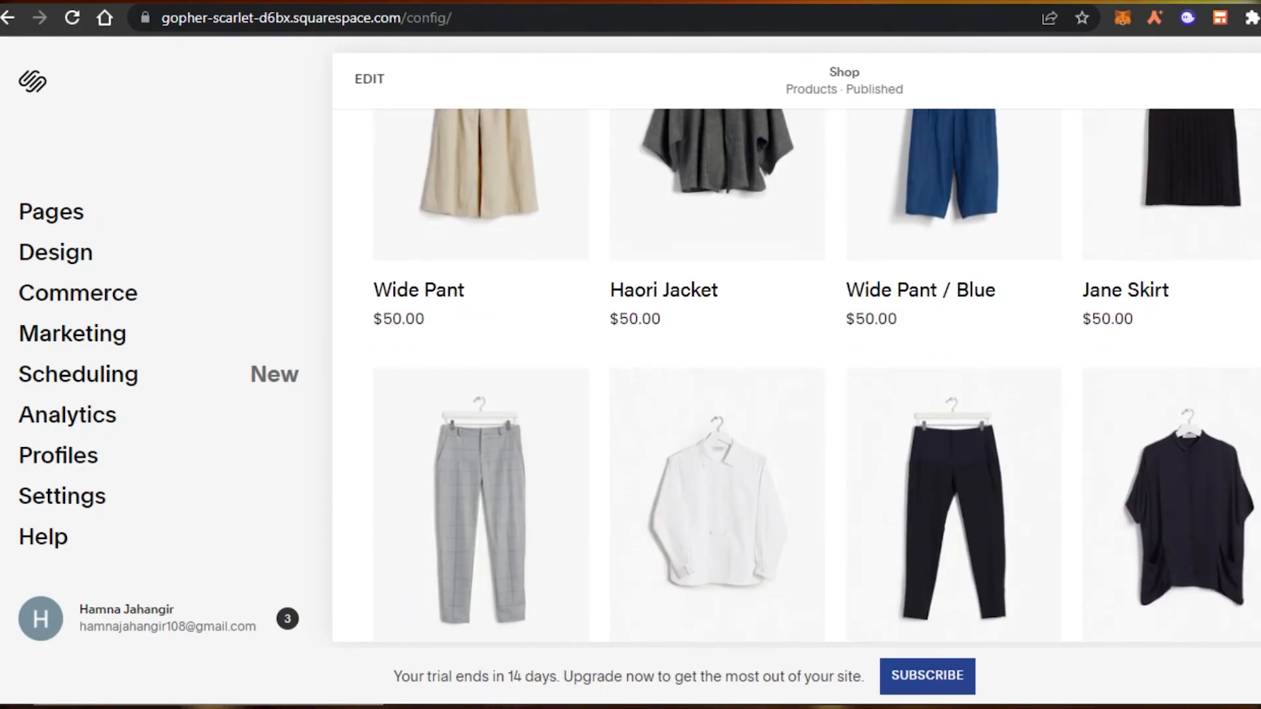
{"action": "scroll", "coordinate": [797, 375], "scroll_direction": "down", "scroll_amount": 5}
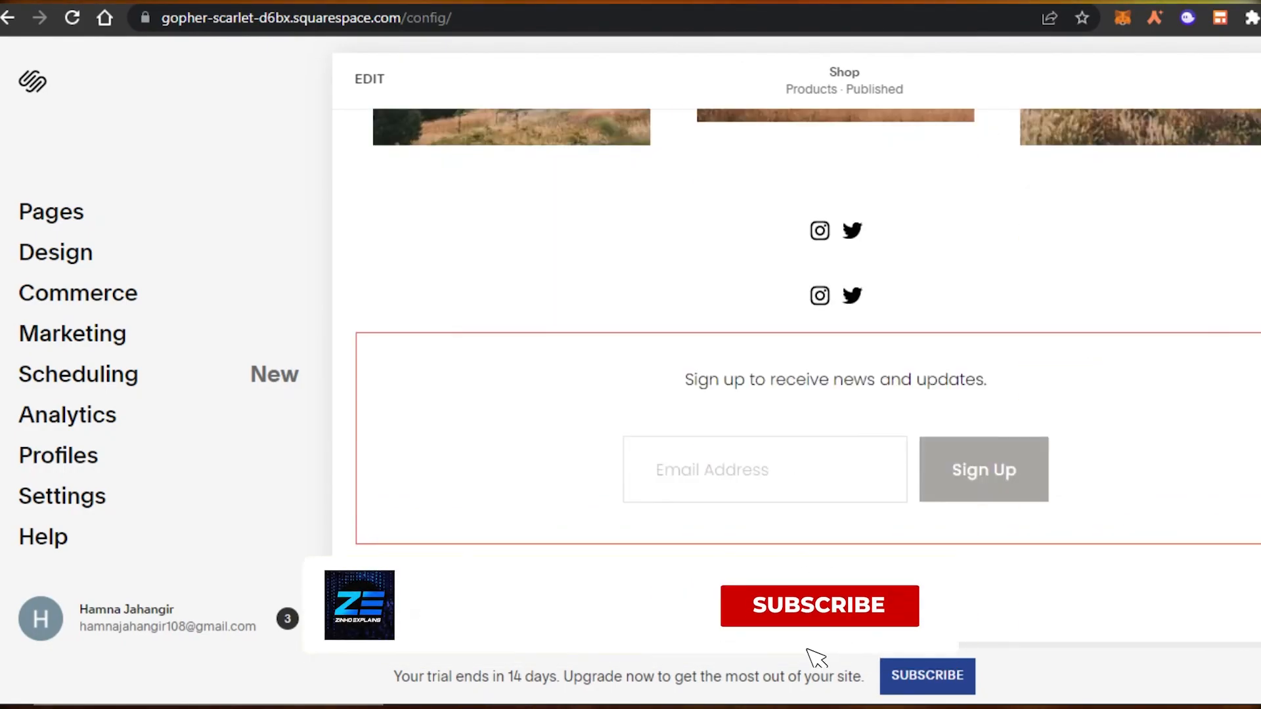
{"action": "scroll", "coordinate": [796, 374], "scroll_direction": "up", "scroll_amount": 20}
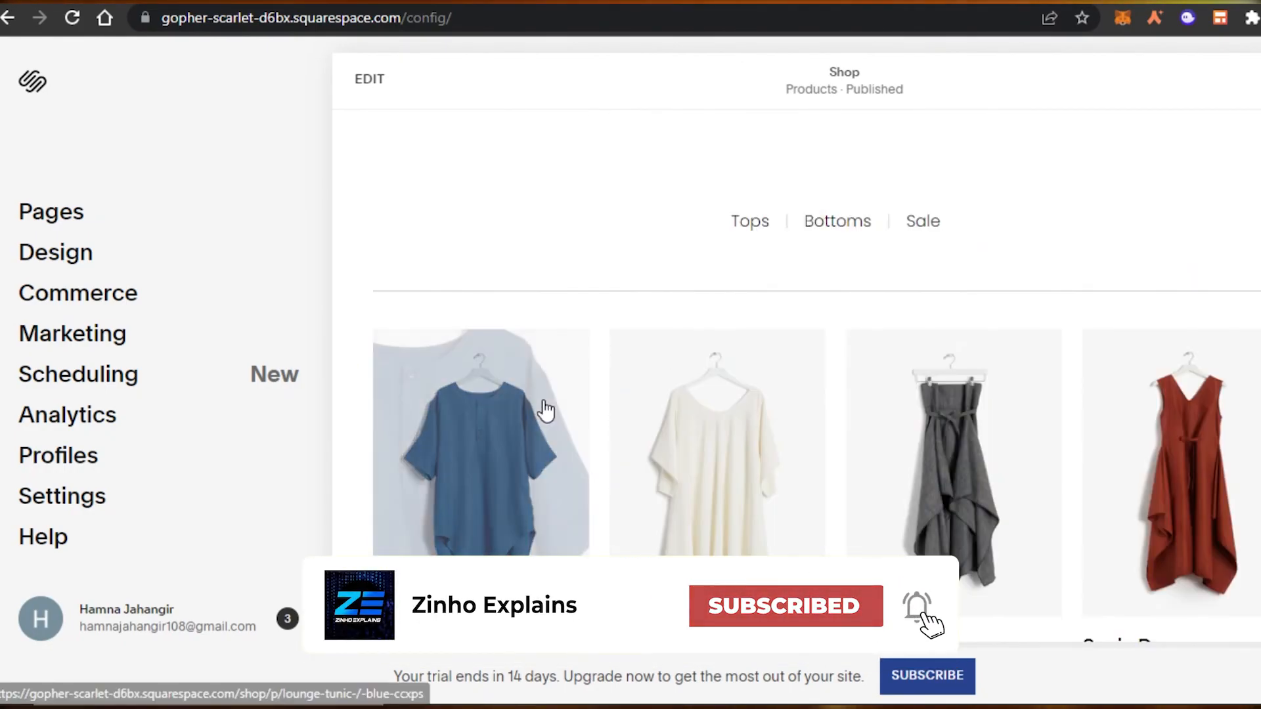